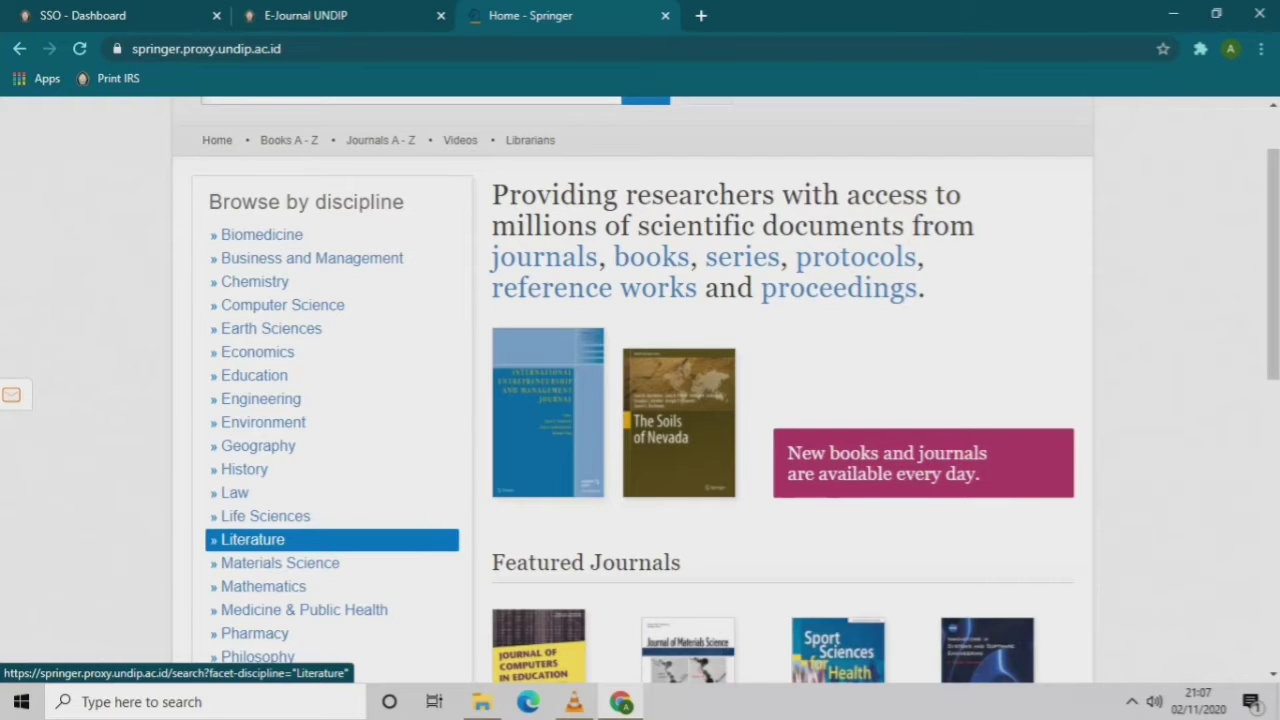
# View the journals listing from the home page with and without its Journal content filter, and return to the home page.
pyautogui.scroll(1, 255, 350)
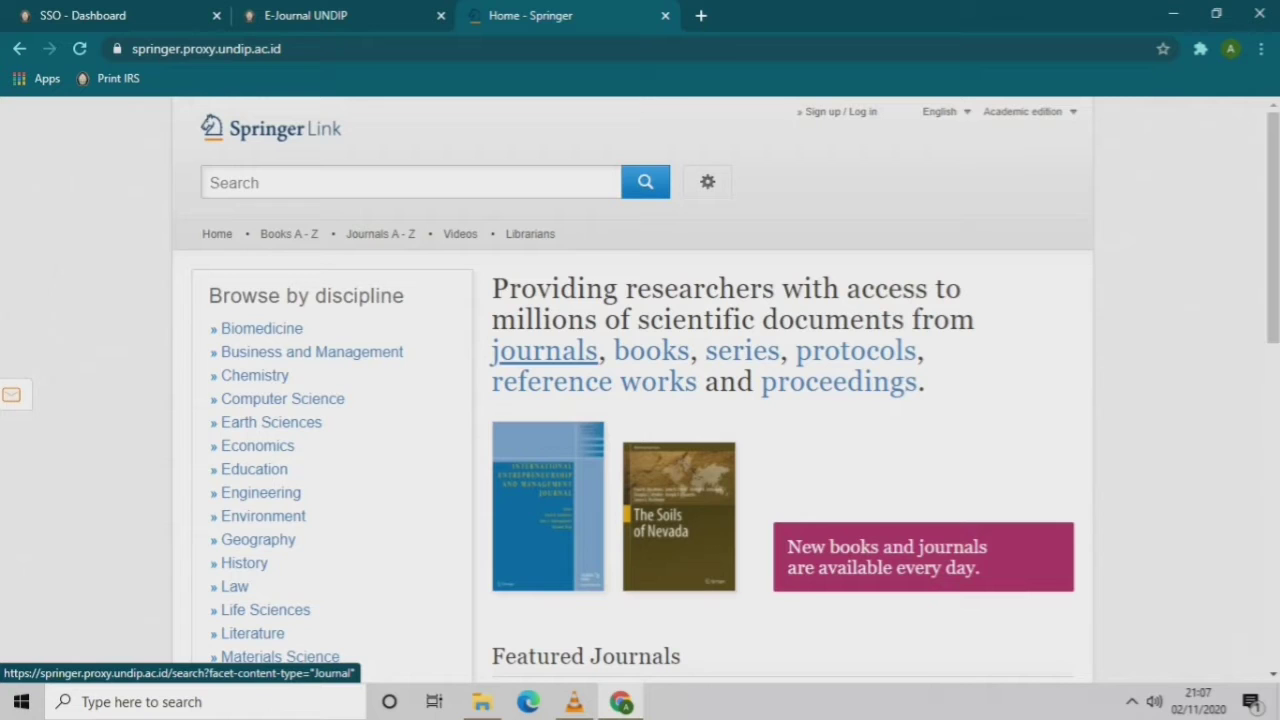
pyautogui.click(544, 350)
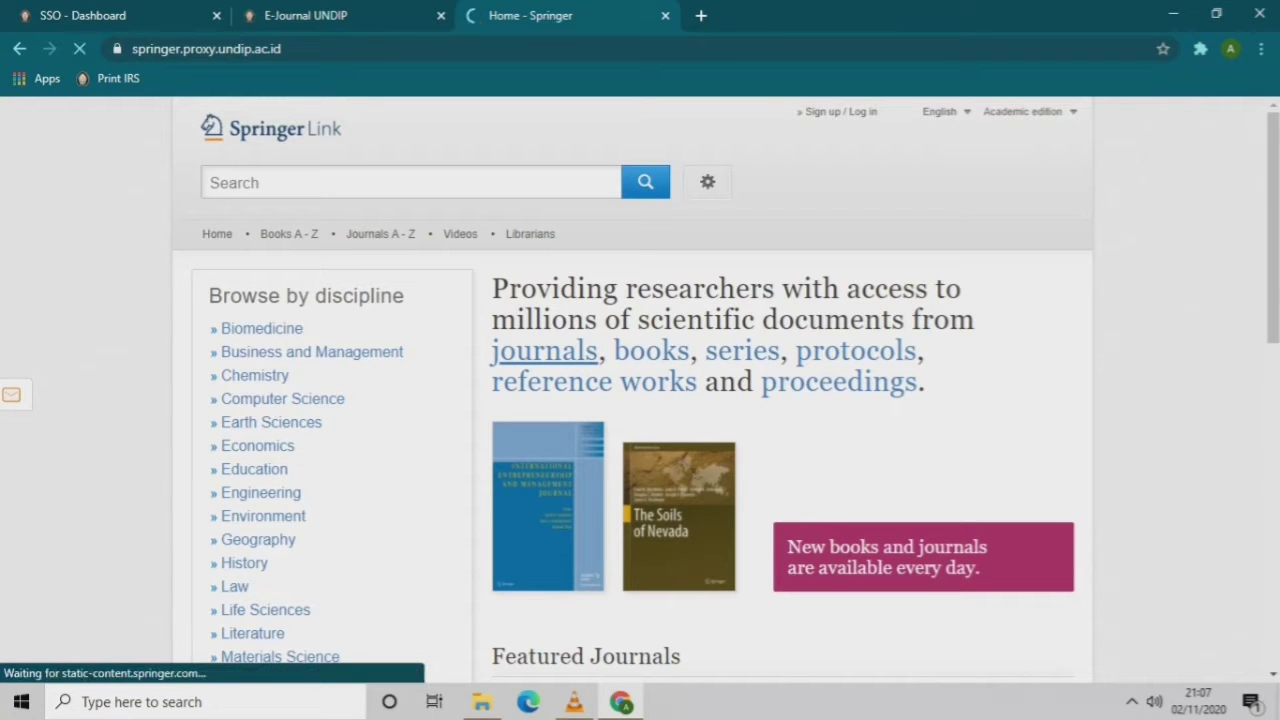
pyautogui.scroll(-1, 640, 400)
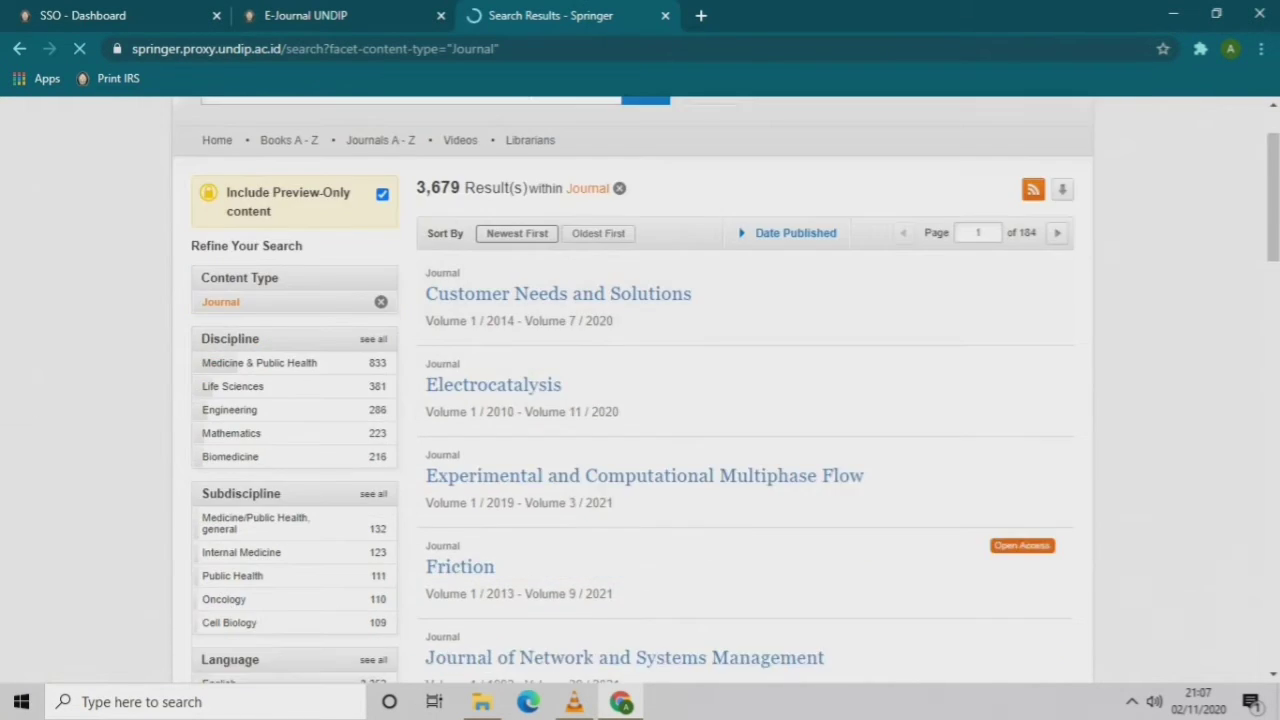
pyautogui.scroll(1, 640, 390)
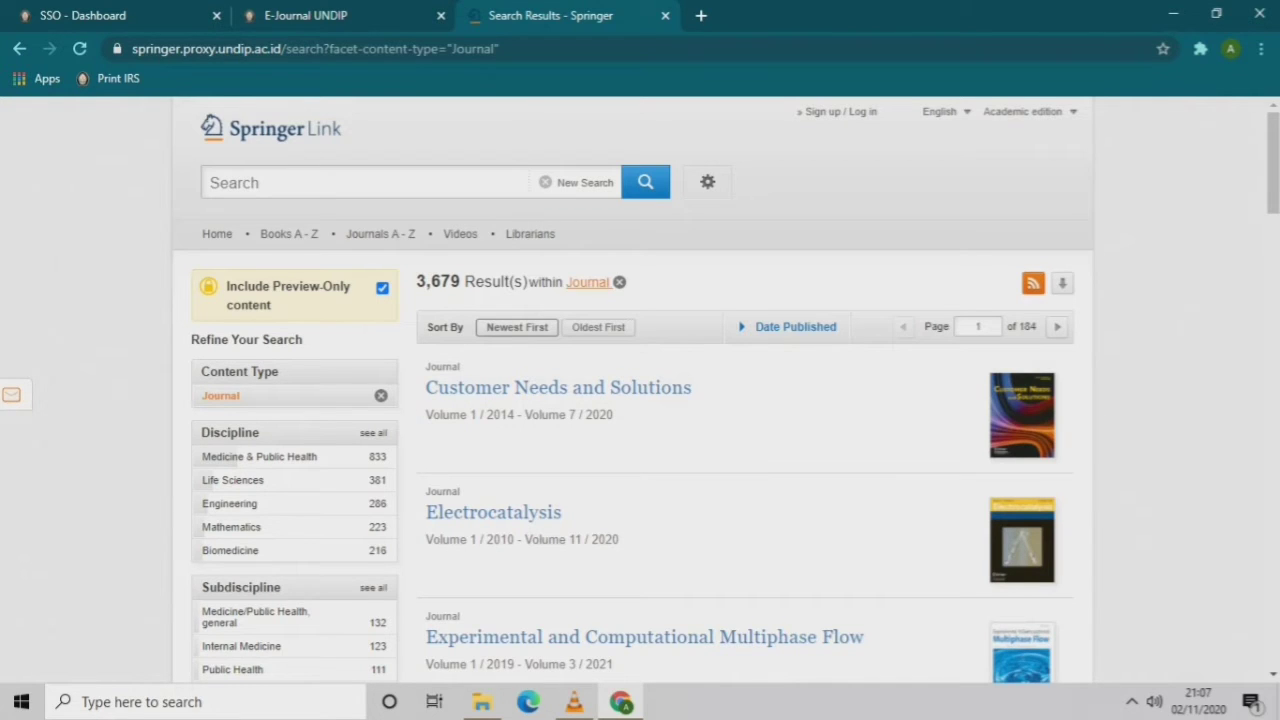
pyautogui.click(588, 282)
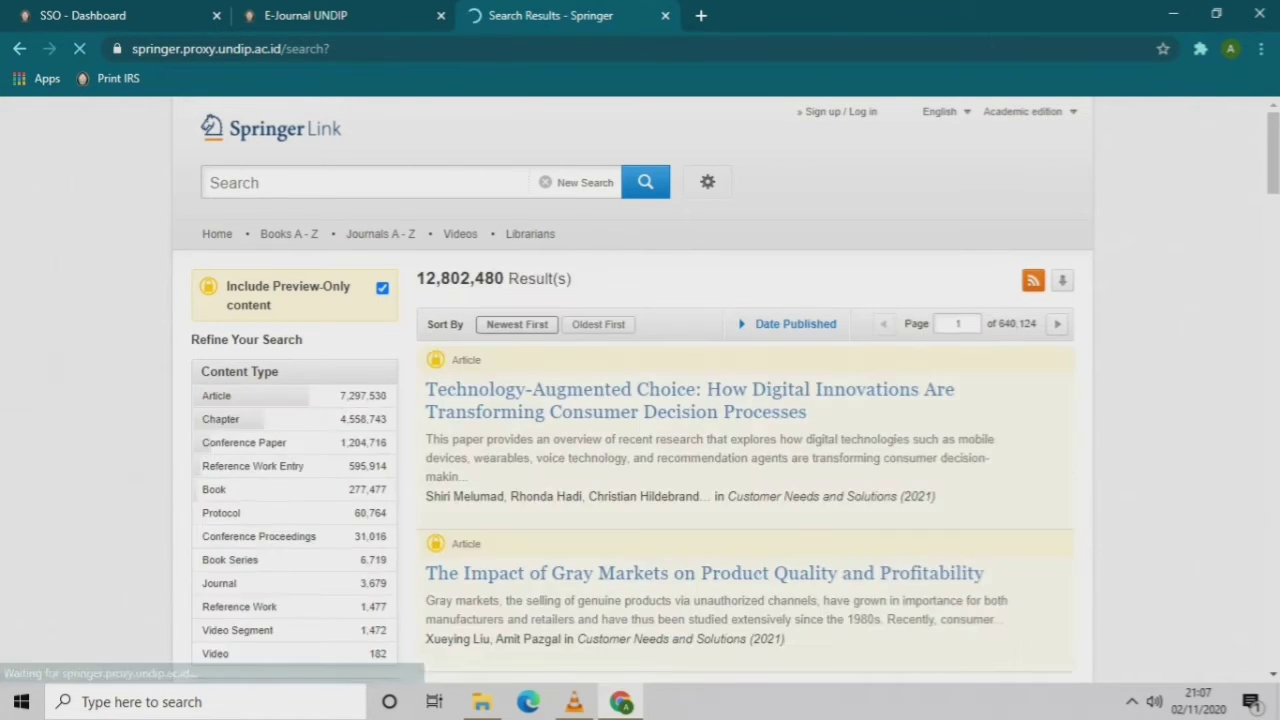
pyautogui.hotkey('alt', 'Left')
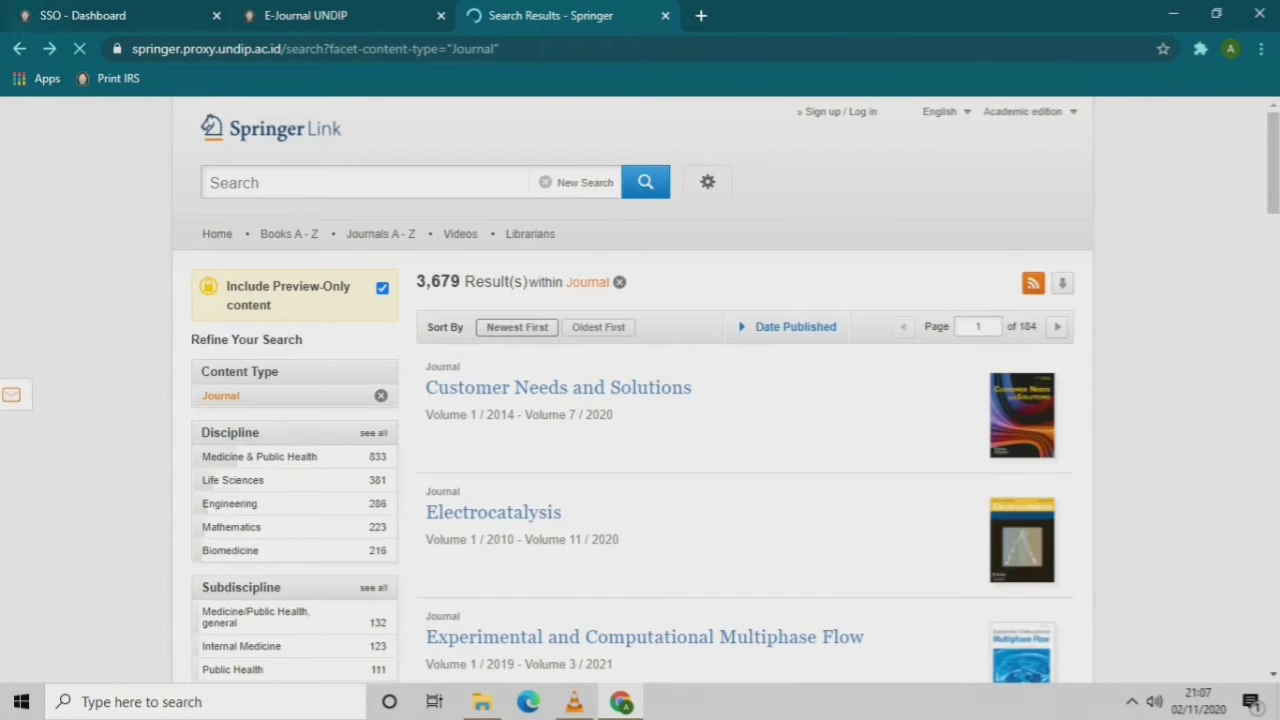
pyautogui.click(19, 49)
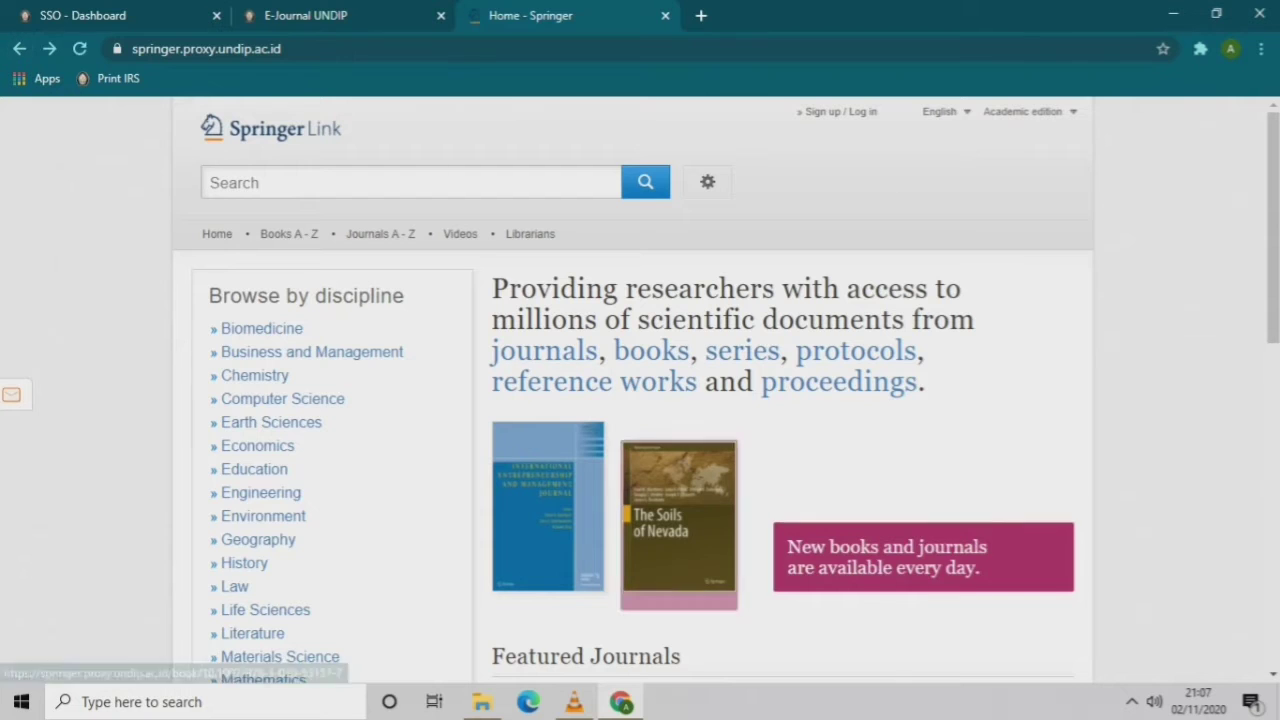
# View the books listing linked in the home page introduction, clear its Book content filter, and go back.
pyautogui.click(650, 351)
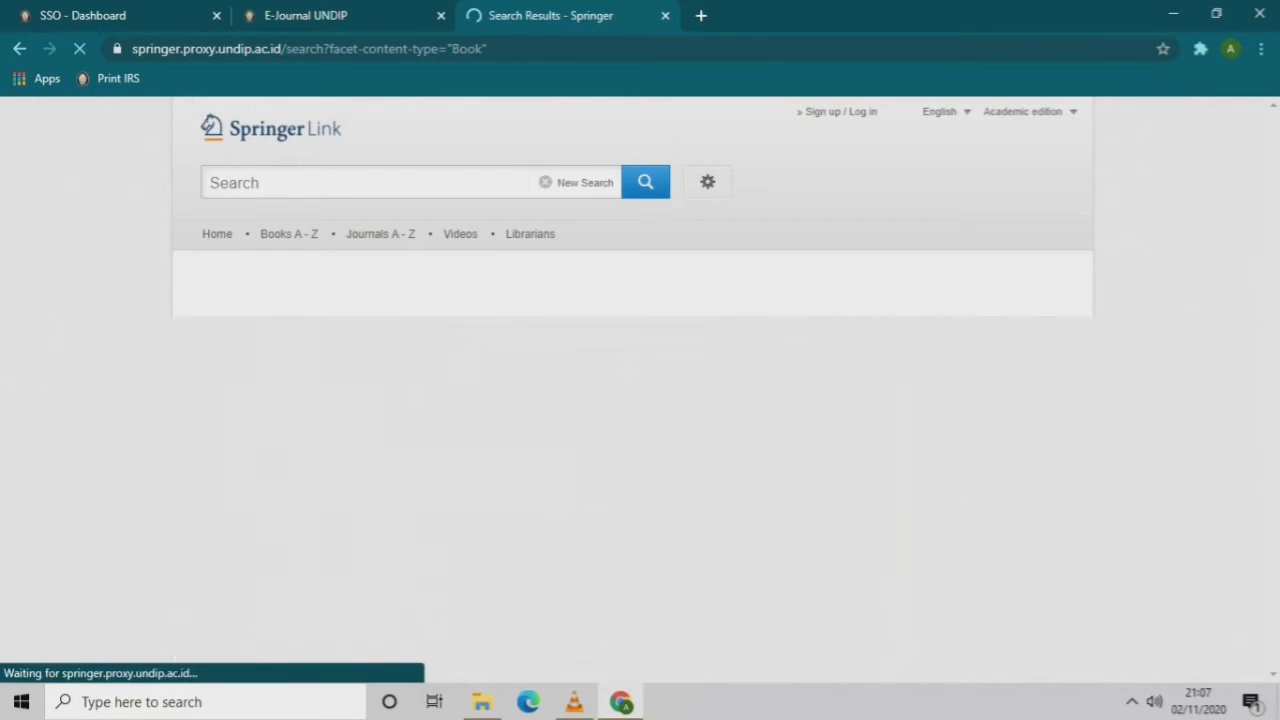
pyautogui.scroll(-2, 645, 400)
pyautogui.scroll(2, 640, 440)
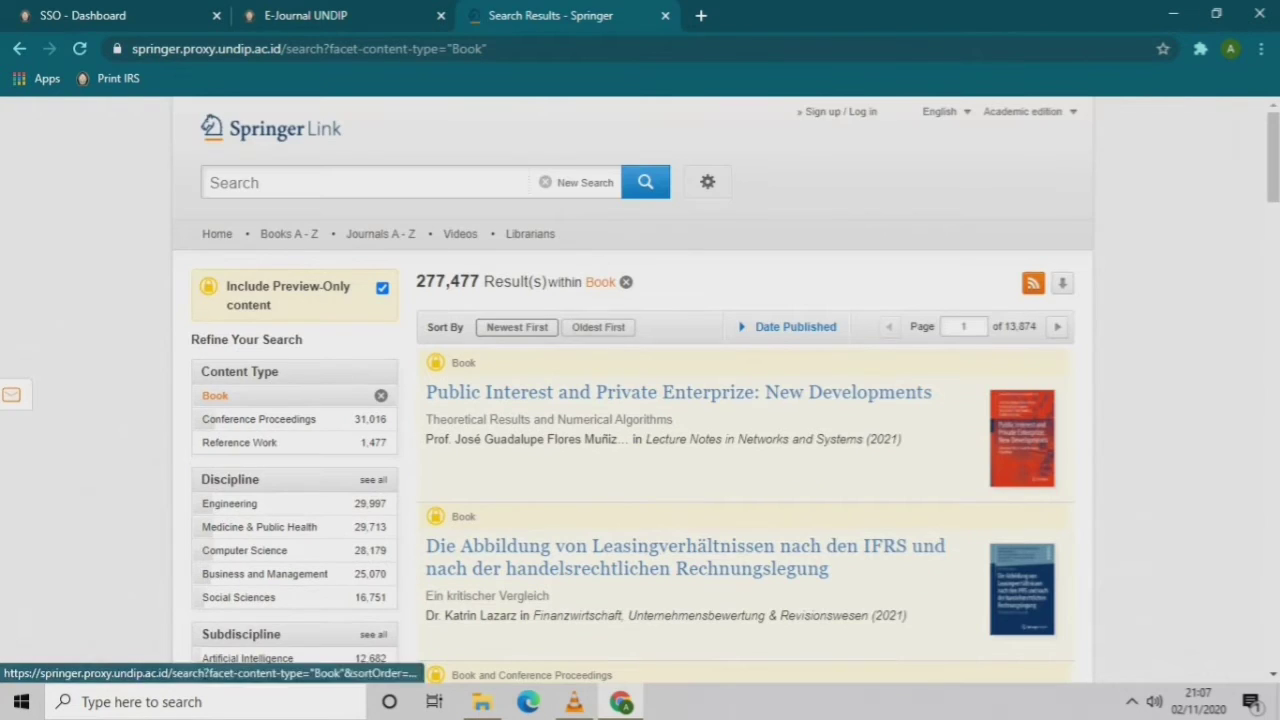
pyautogui.click(601, 282)
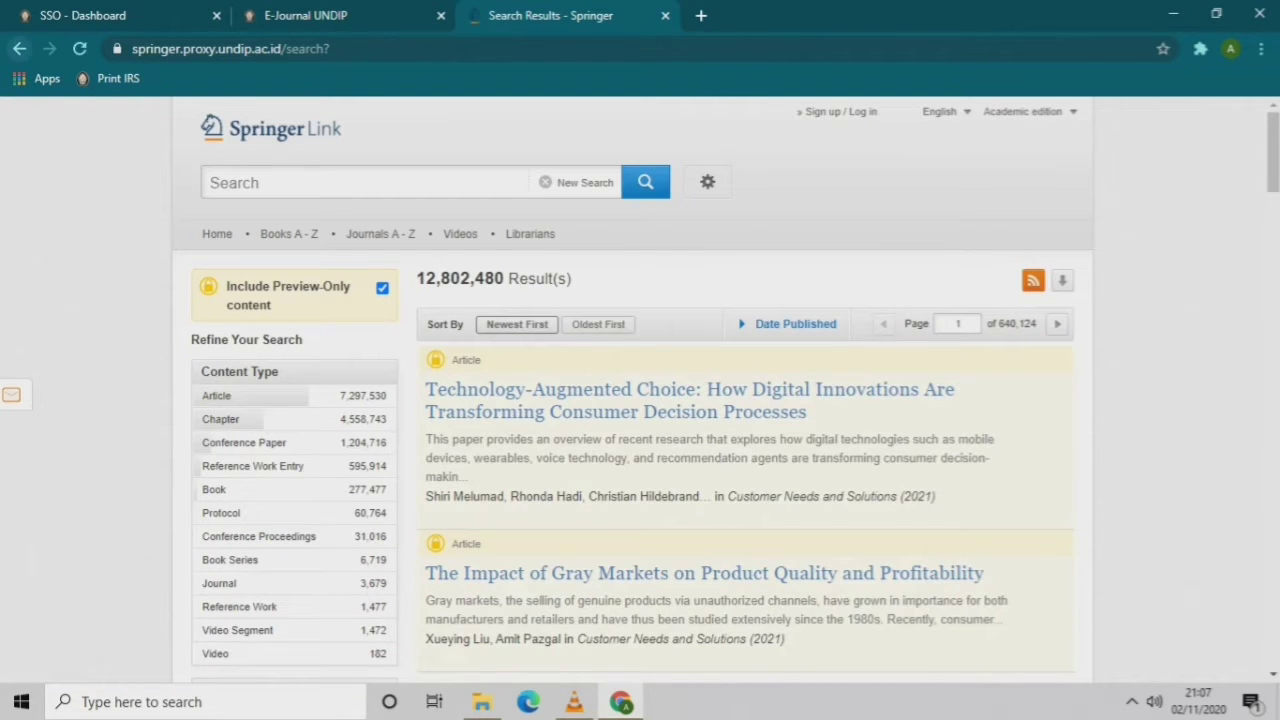
pyautogui.hotkey('alt', 'Left')
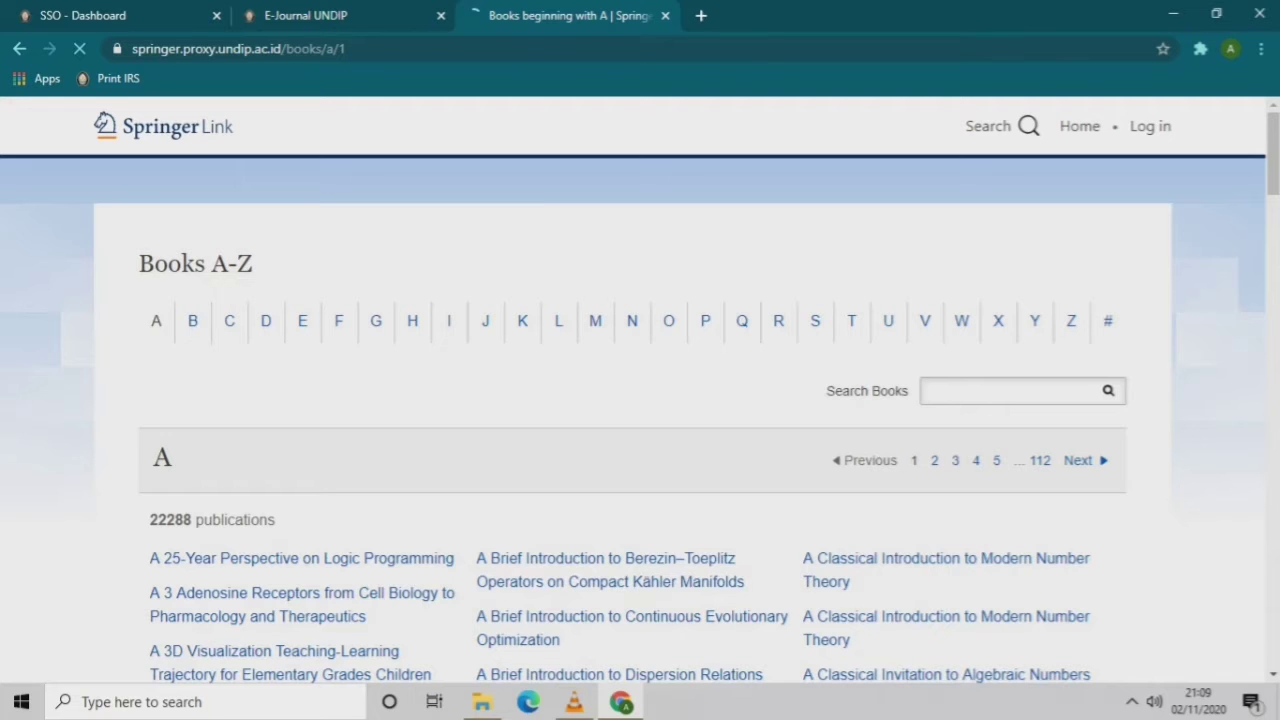
# Look through the alphabetical list of books beginning with A and return to the home page.
pyautogui.scroll(-7, 640, 400)
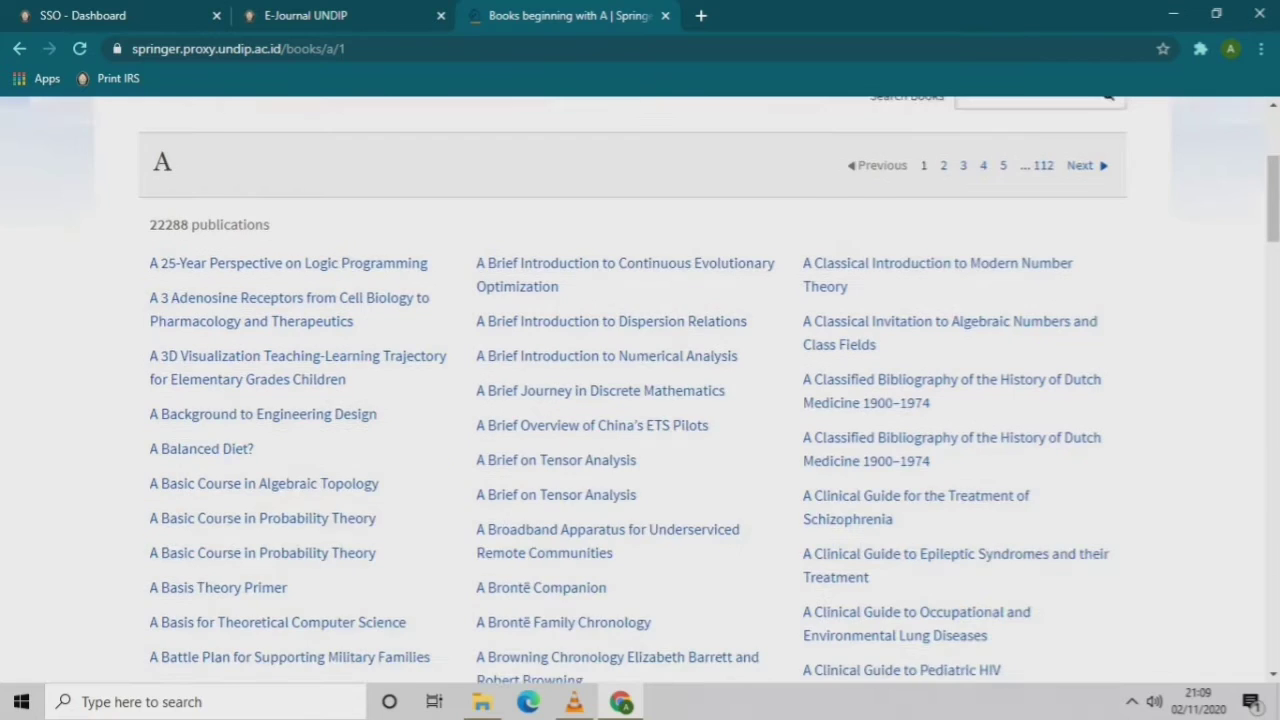
pyautogui.scroll(-2, 286, 430)
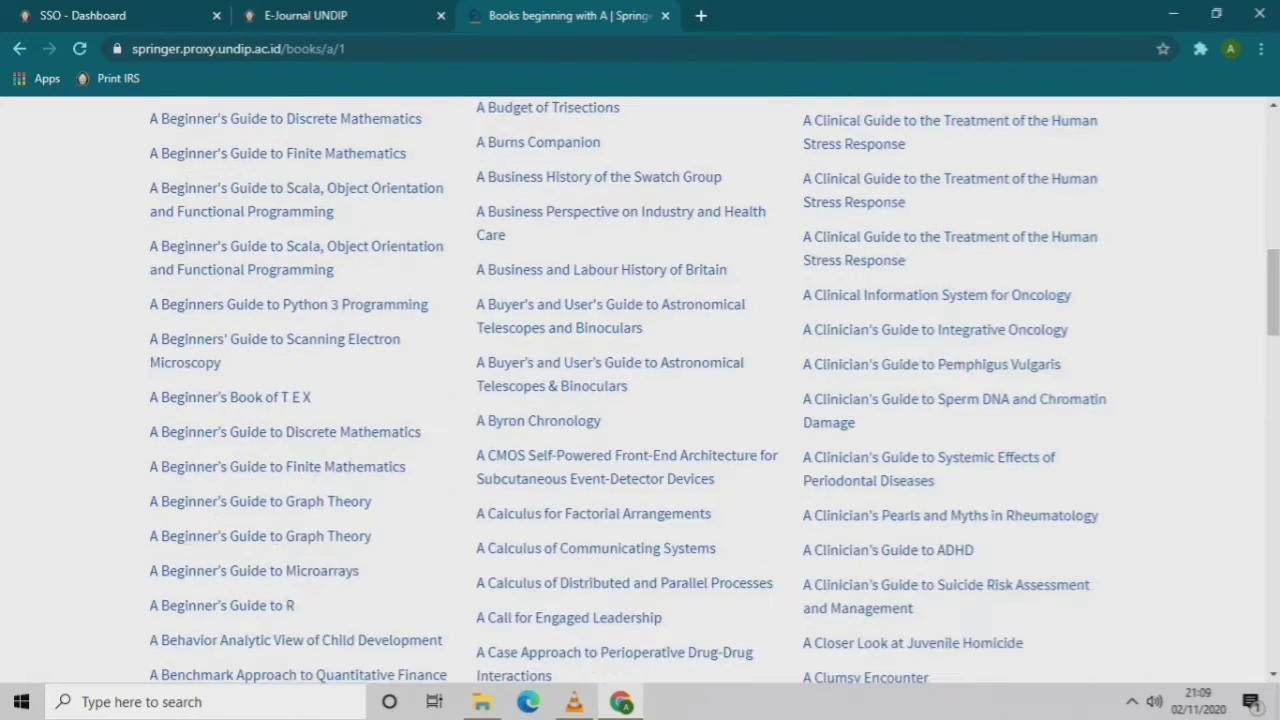
pyautogui.scroll(-4, 286, 430)
pyautogui.scroll(-3, 286, 430)
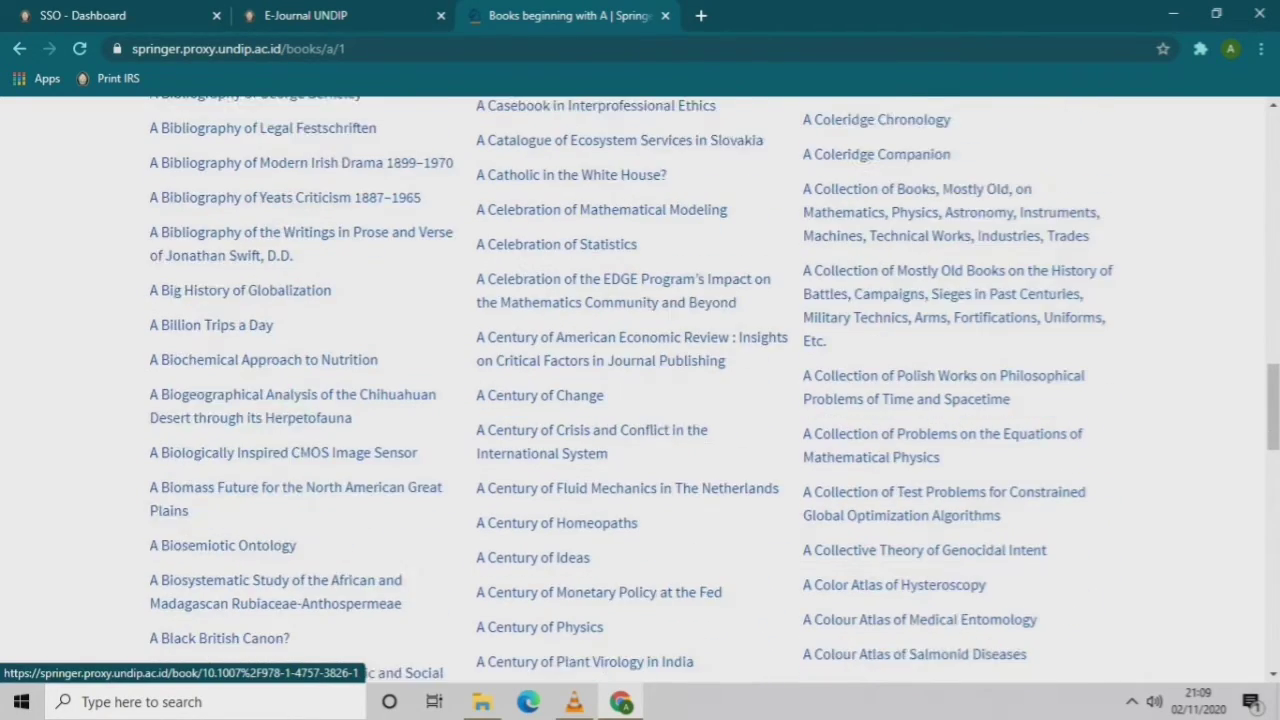
pyautogui.hotkey('alt', 'Left')
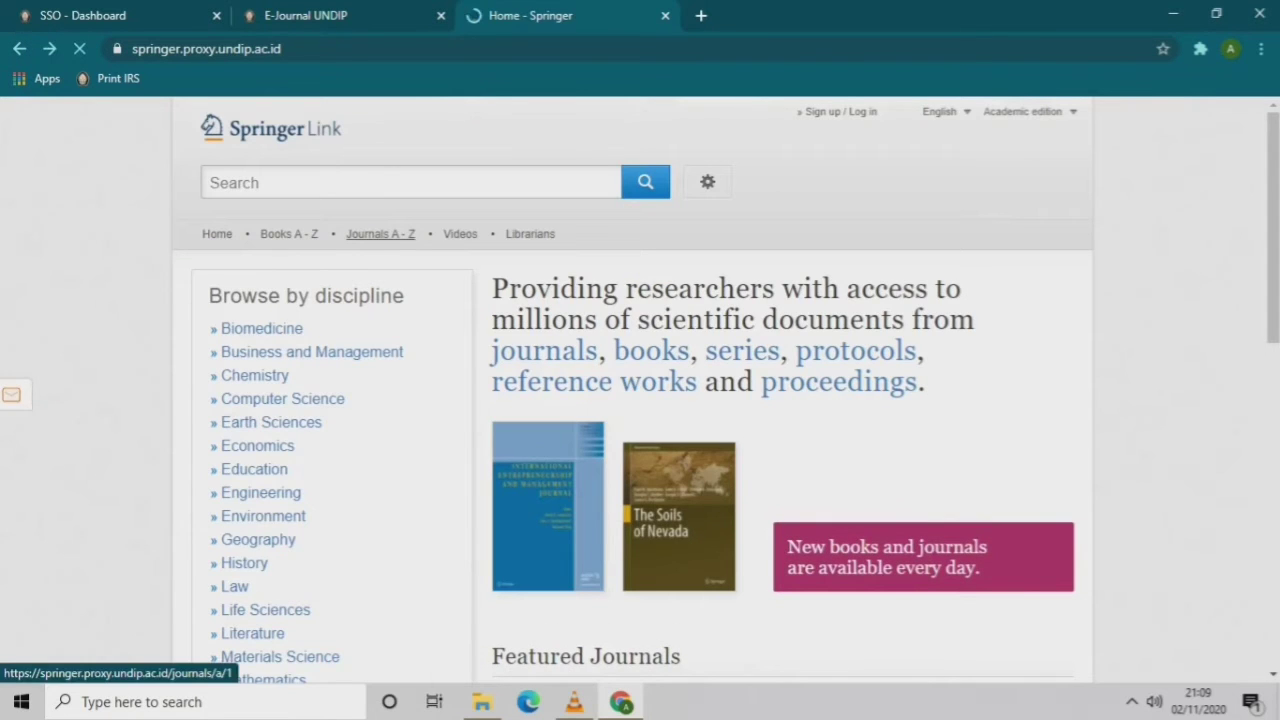
# Open the Journals A-Z list, look through the journals beginning with A, and return to the home page.
pyautogui.click(380, 233)
pyautogui.scroll(-8, 640, 400)
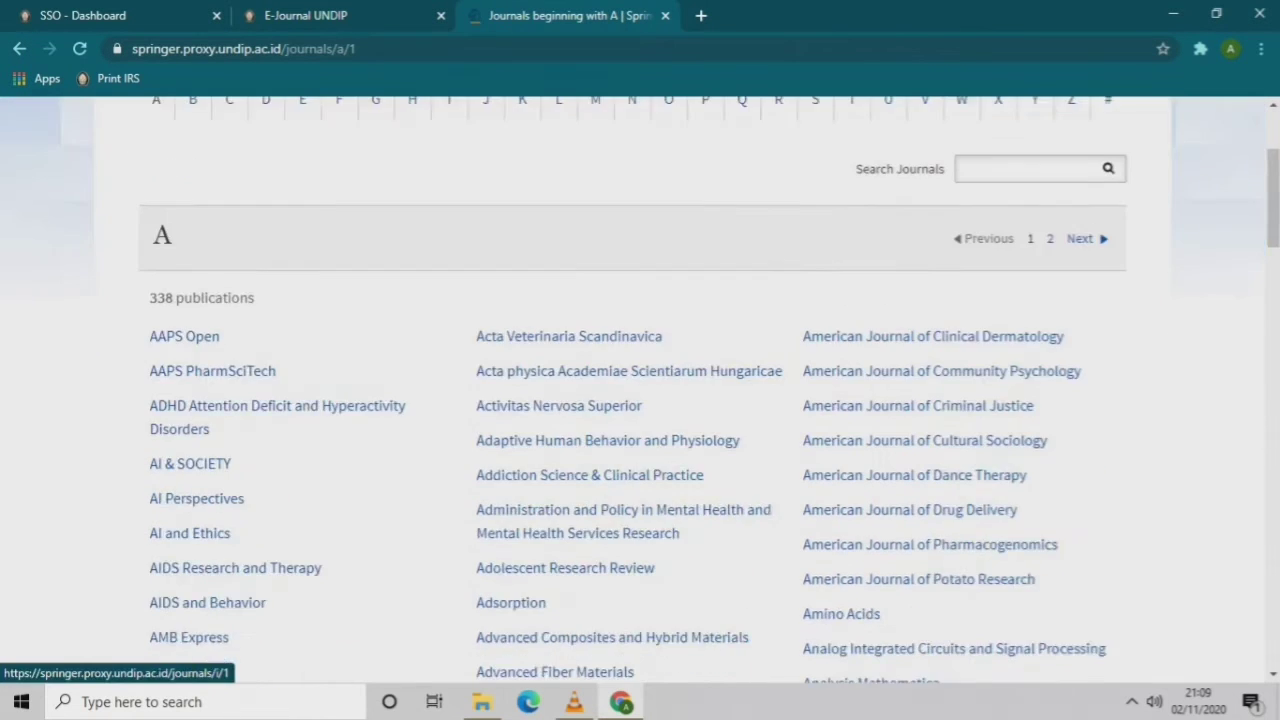
pyautogui.scroll(-4, 640, 400)
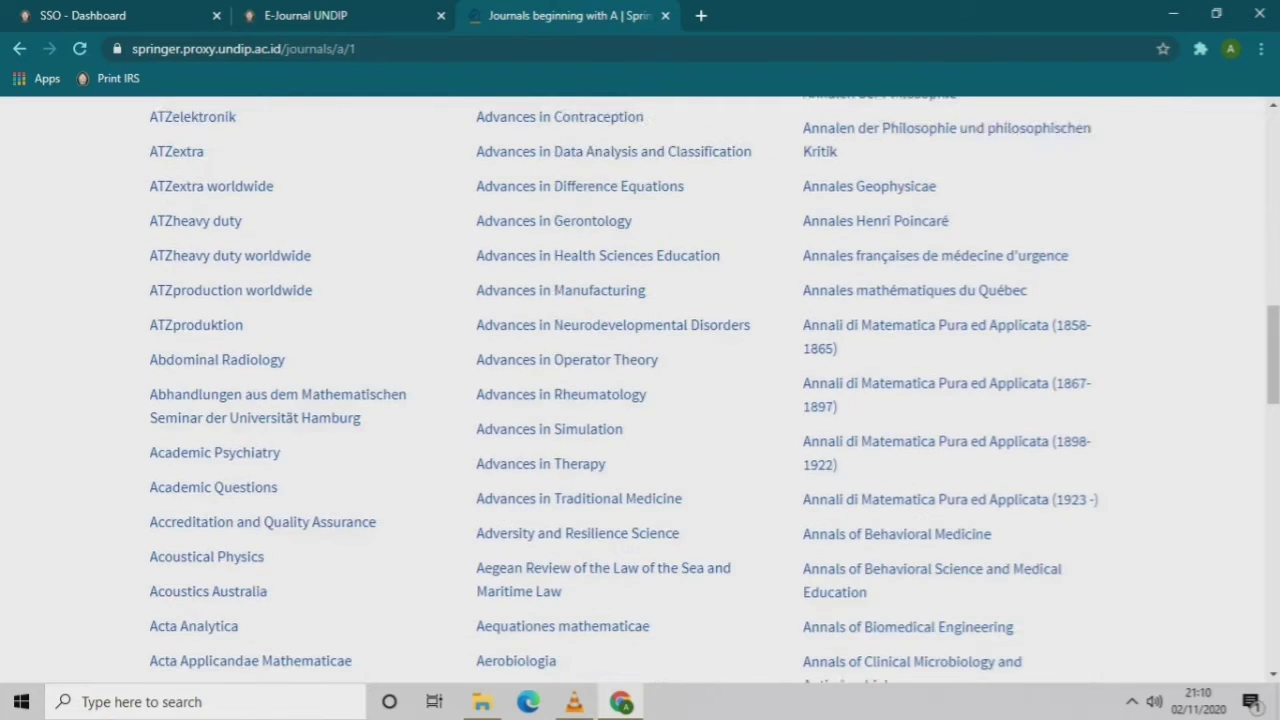
pyautogui.click(19, 48)
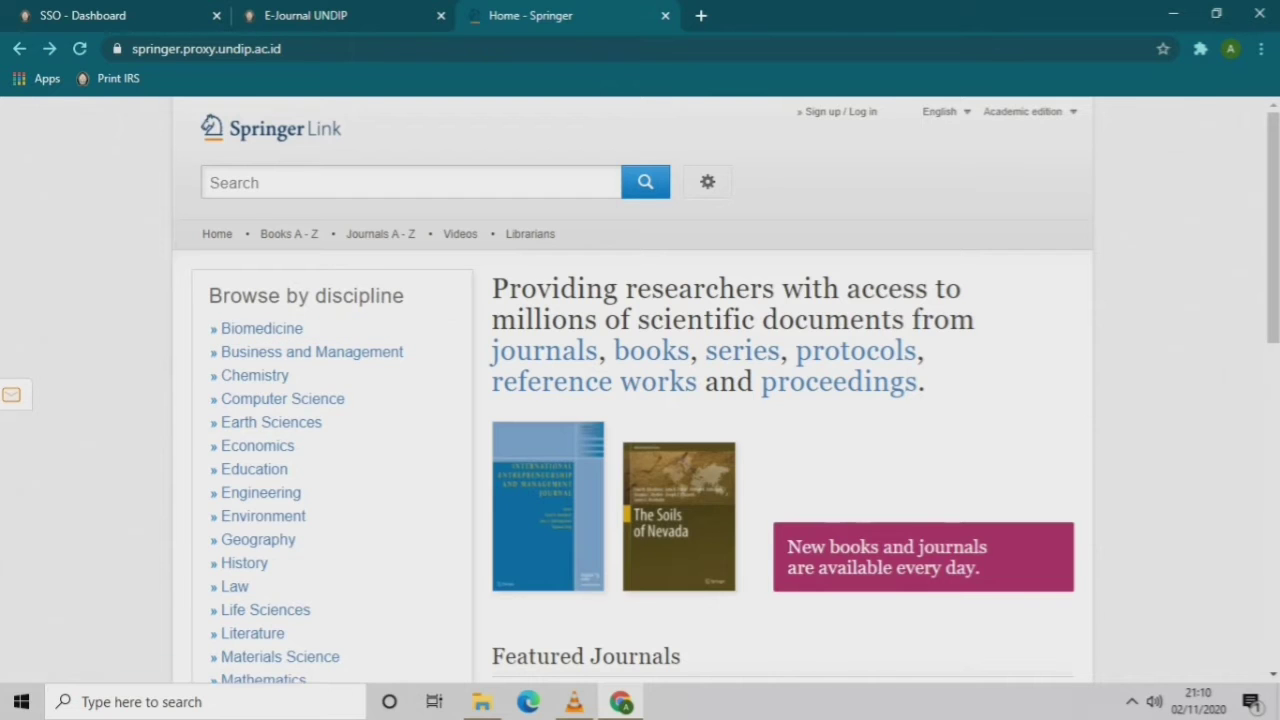
# Look over the home page's discipline list, featured journals and books, and resource categories.
pyautogui.scroll(-3, 300, 305)
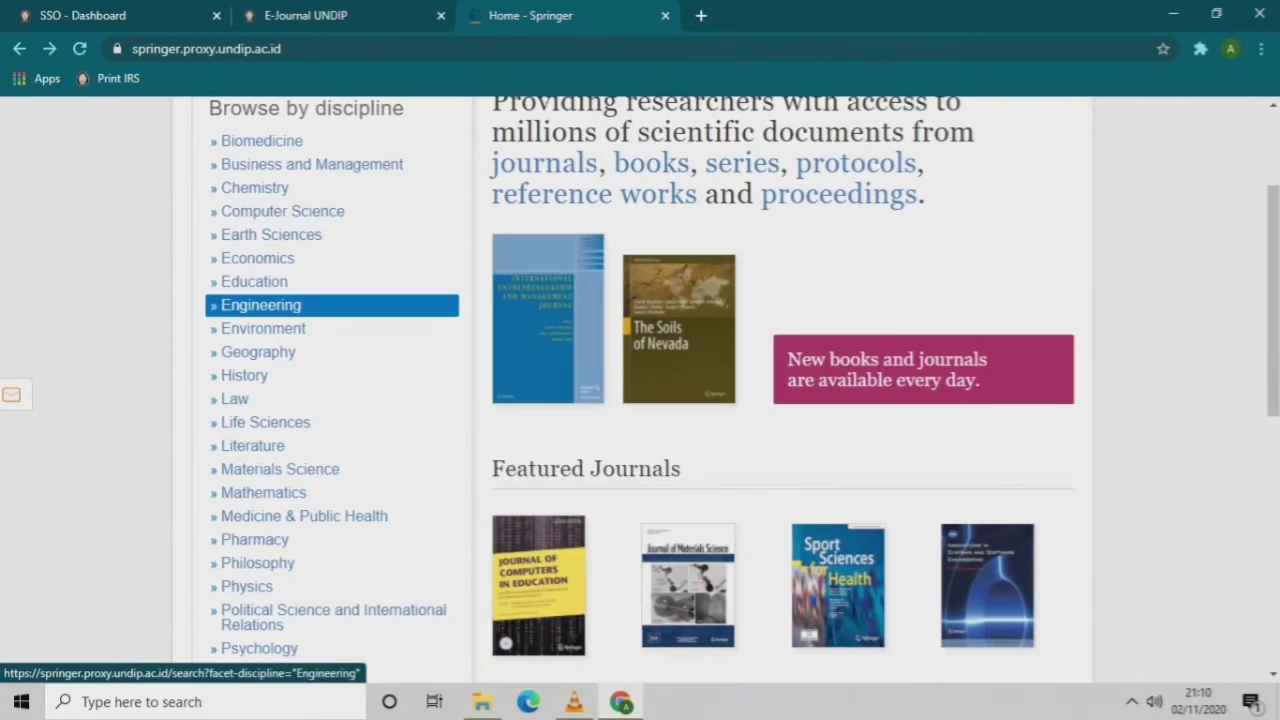
pyautogui.scroll(-1, 300, 310)
pyautogui.scroll(-2, 300, 310)
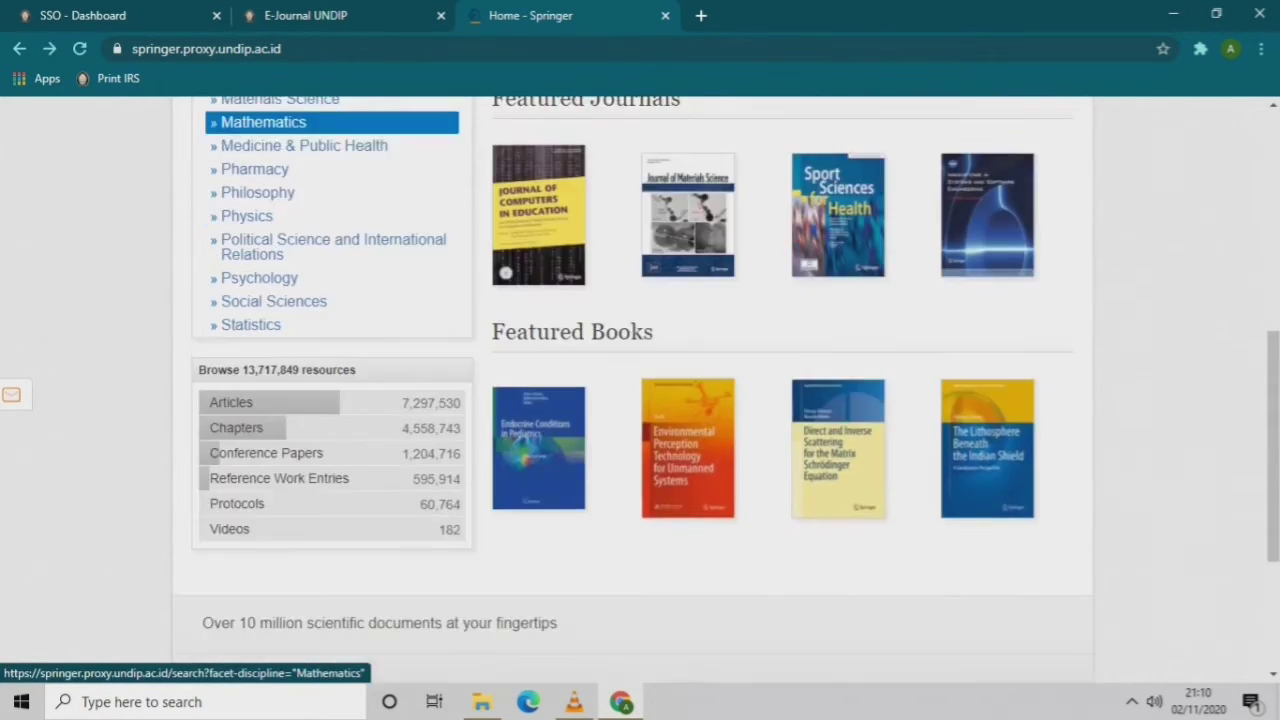
pyautogui.scroll(4, 300, 322)
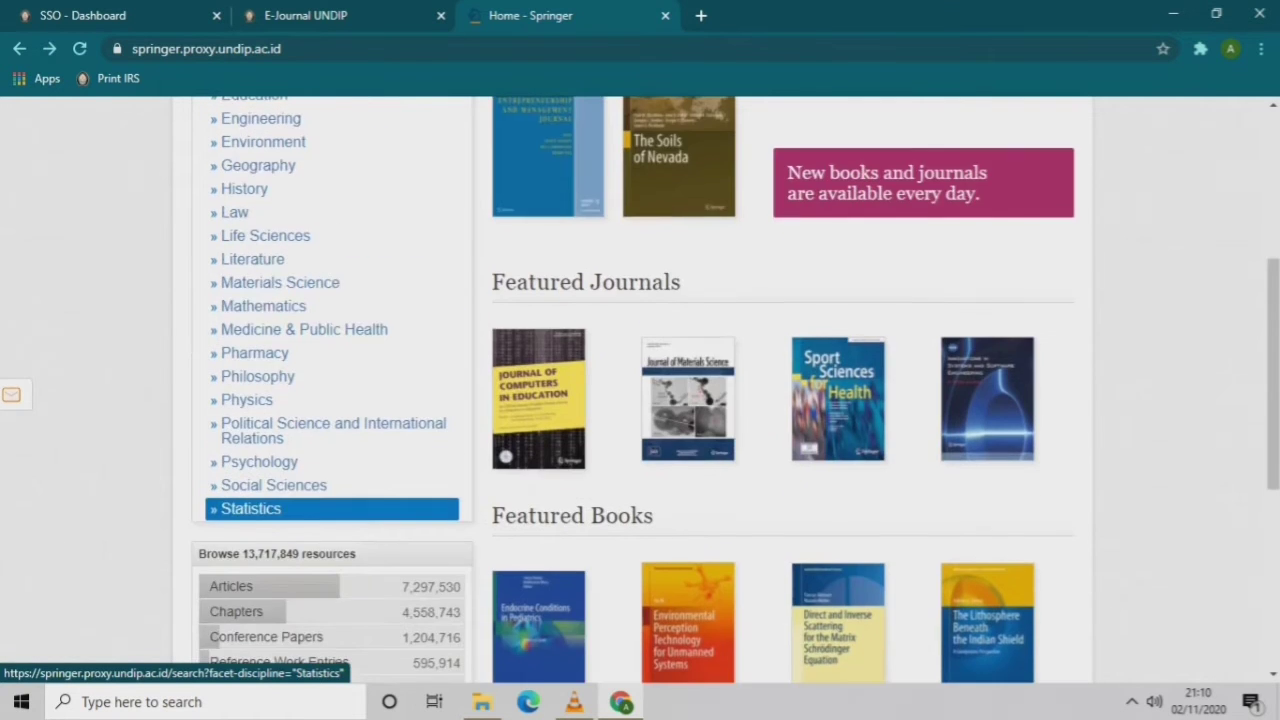
pyautogui.scroll(2, 300, 328)
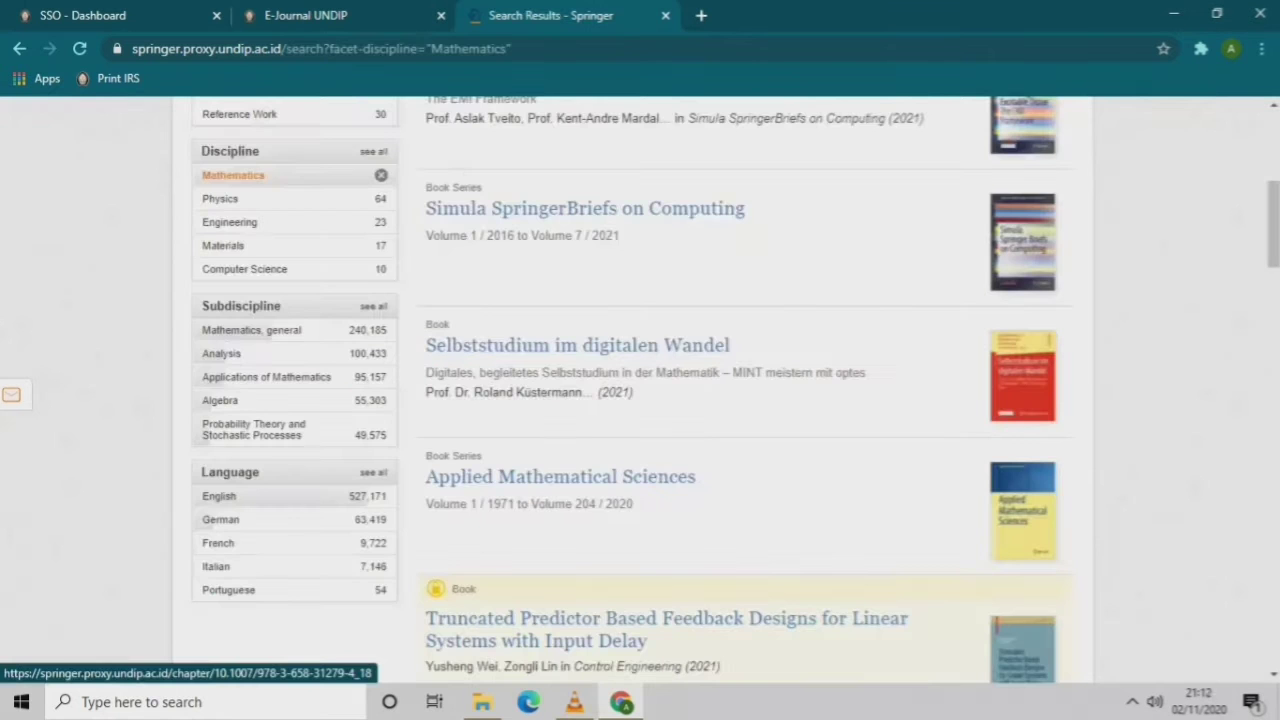
# Review the Mathematics discipline results and the search results for "information behavior".
pyautogui.scroll(4, 640, 390)
pyautogui.scroll(2, 640, 390)
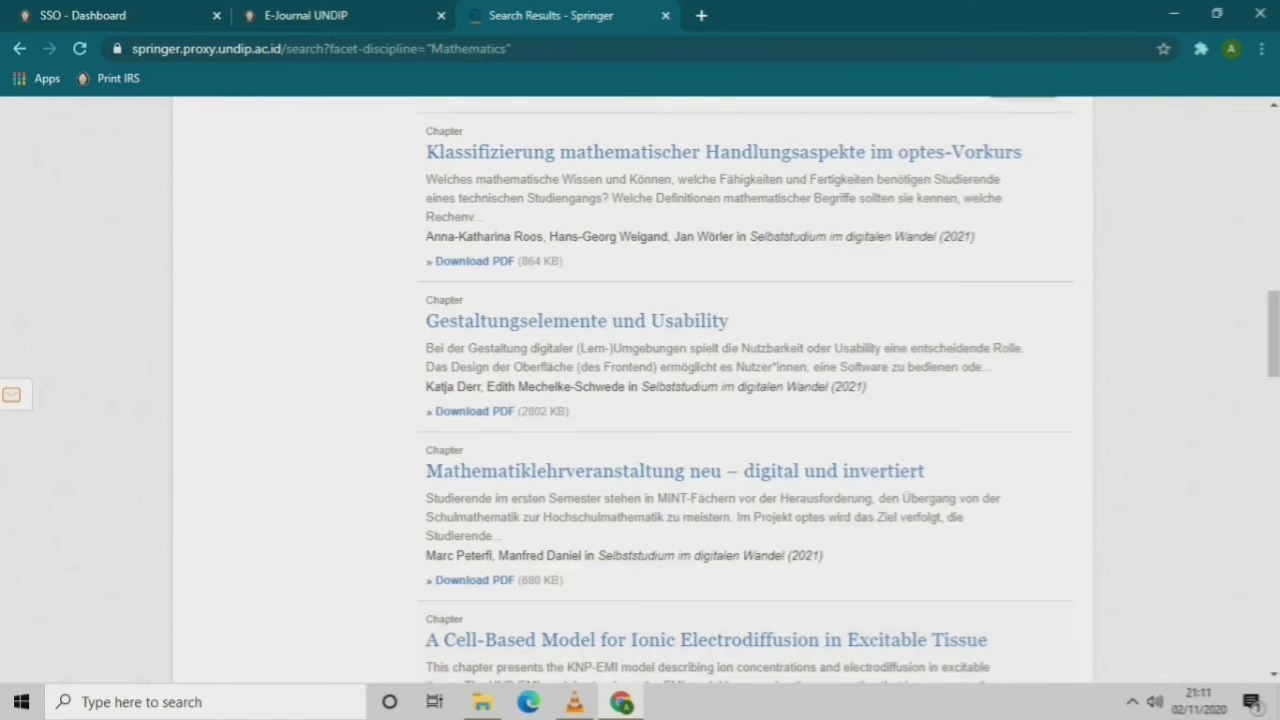
pyautogui.scroll(12, 745, 390)
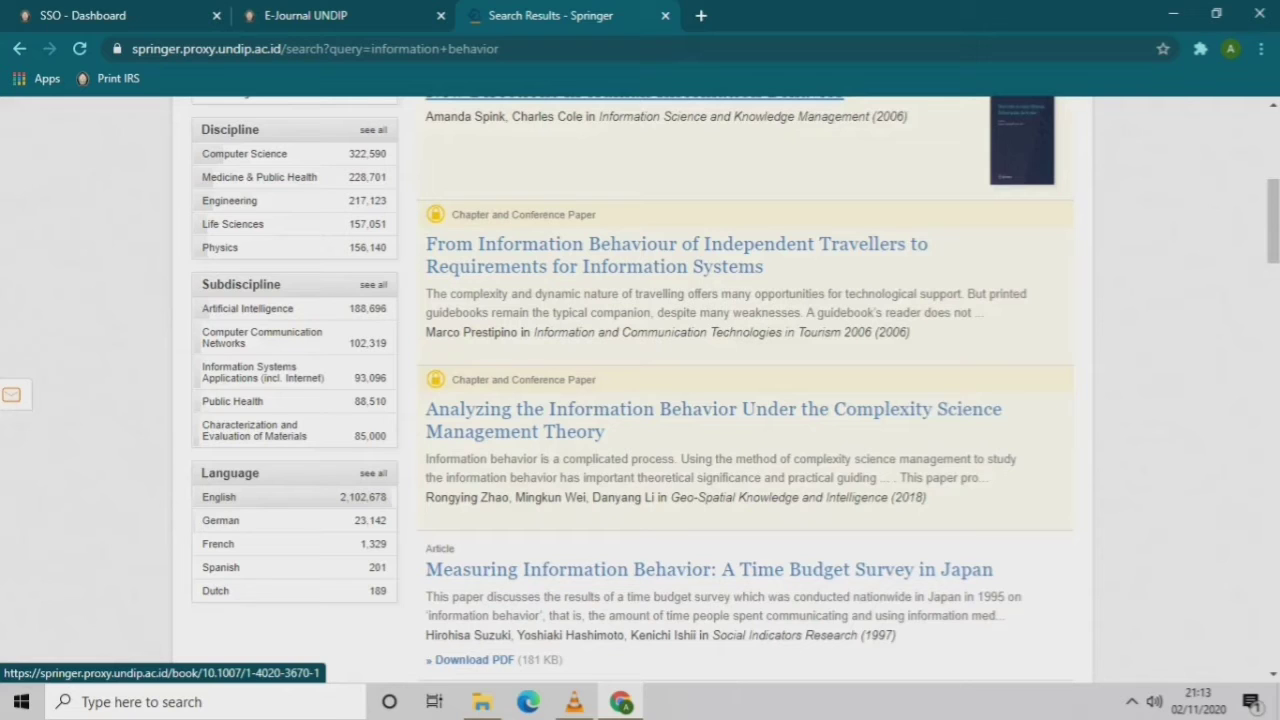
pyautogui.scroll(5, 640, 390)
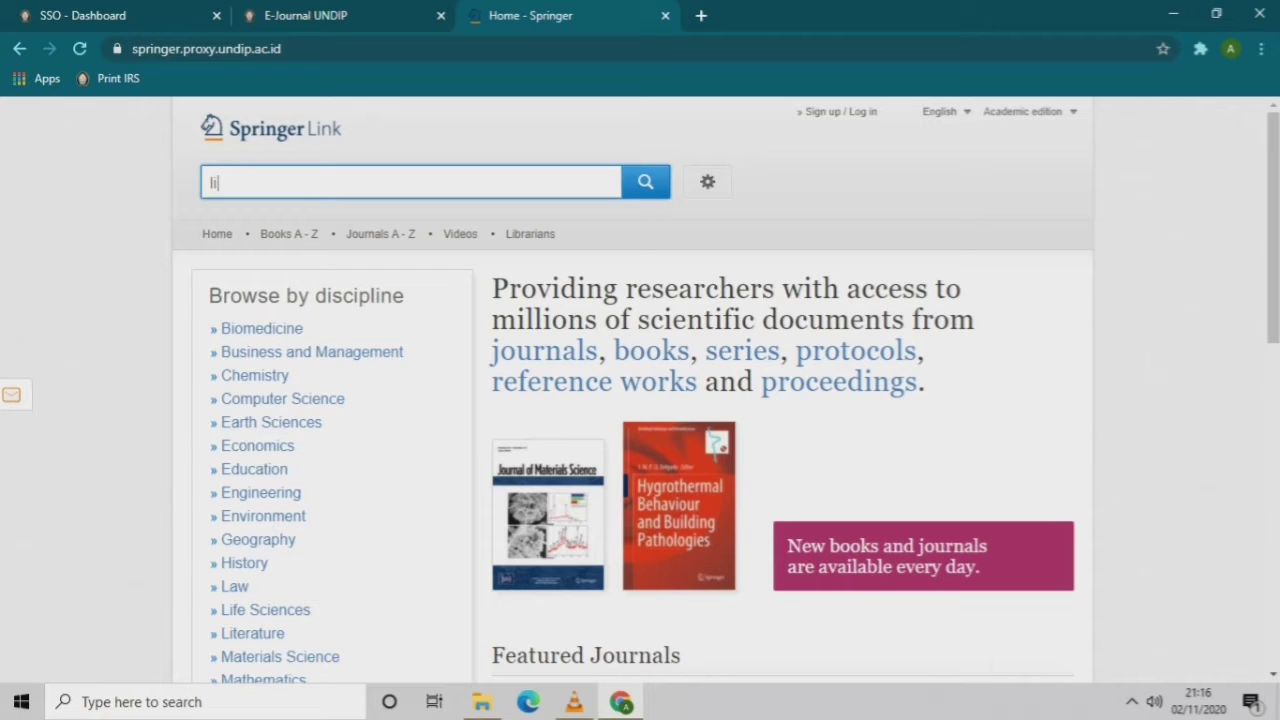
# Search SpringerLink for "library science" with the results sorted by relevance.
pyautogui.press('BackSpace')
pyautogui.write('ibrar')
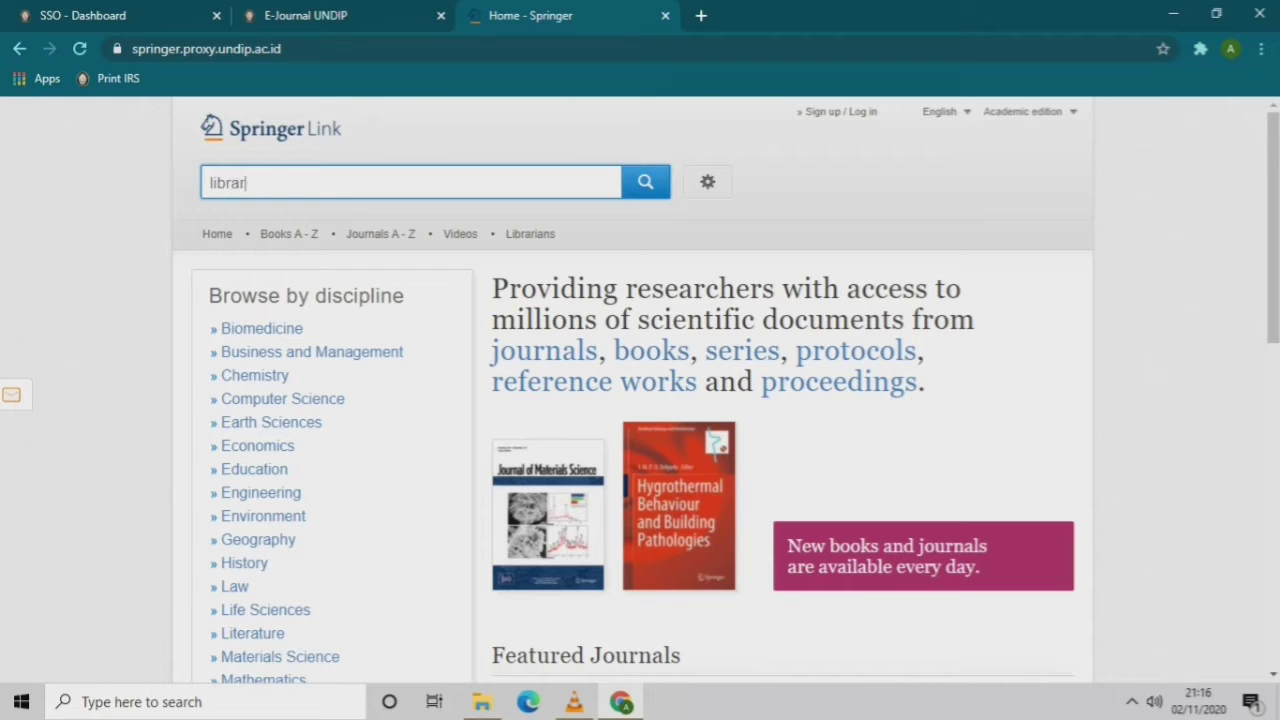
pyautogui.write('y science')
pyautogui.press('Return')
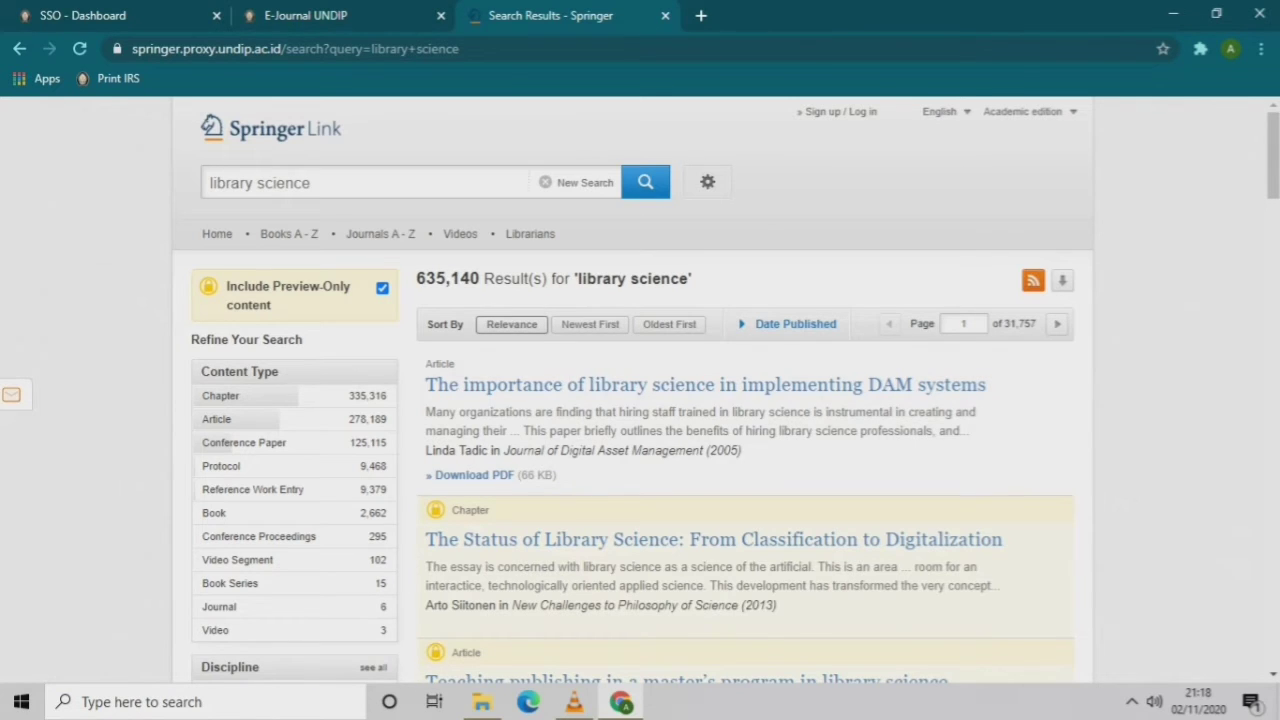
pyautogui.click(512, 324)
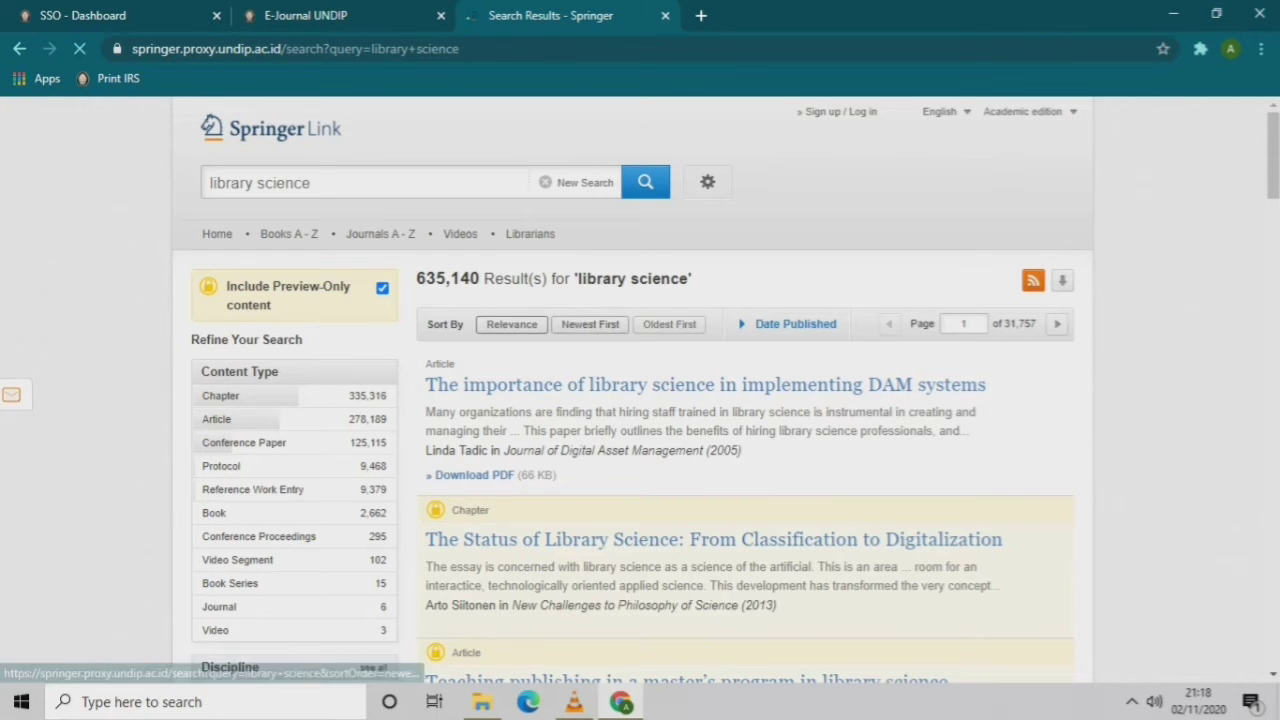
# Look through the first page of "library science" results and go to page 2.
pyautogui.scroll(-2, 640, 400)
pyautogui.scroll(-7, 606, 273)
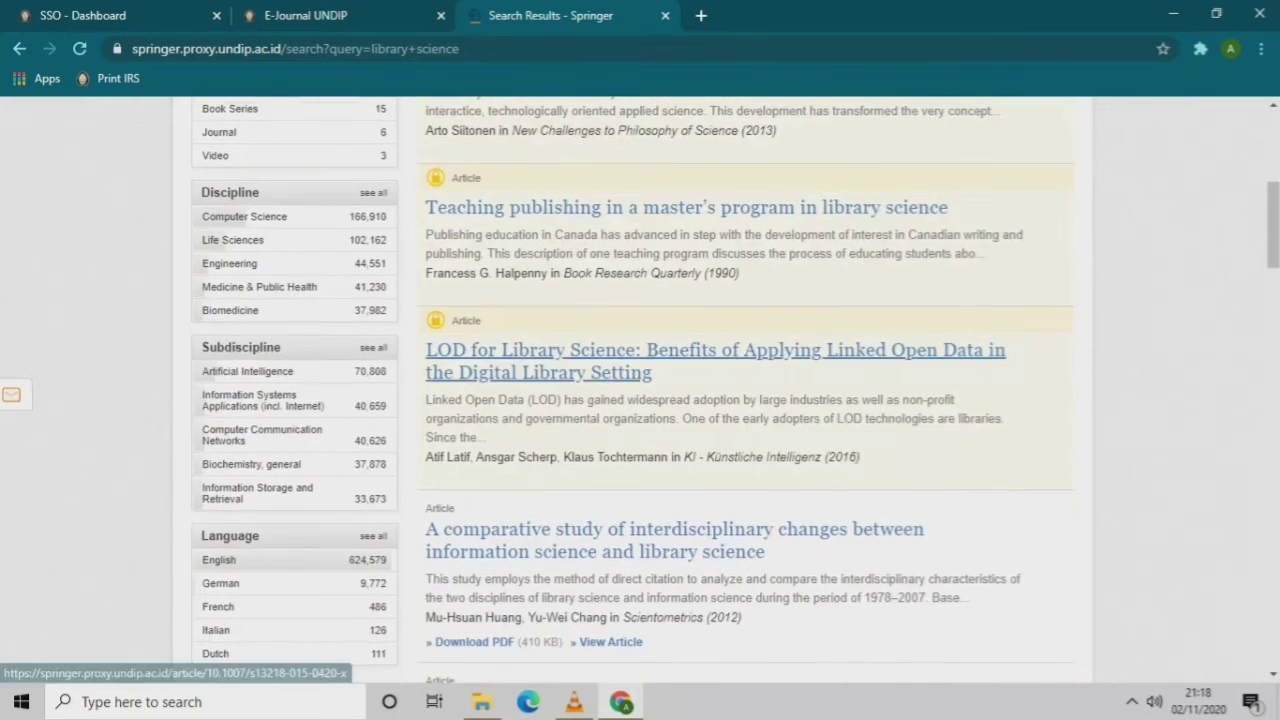
pyautogui.scroll(-6, 606, 273)
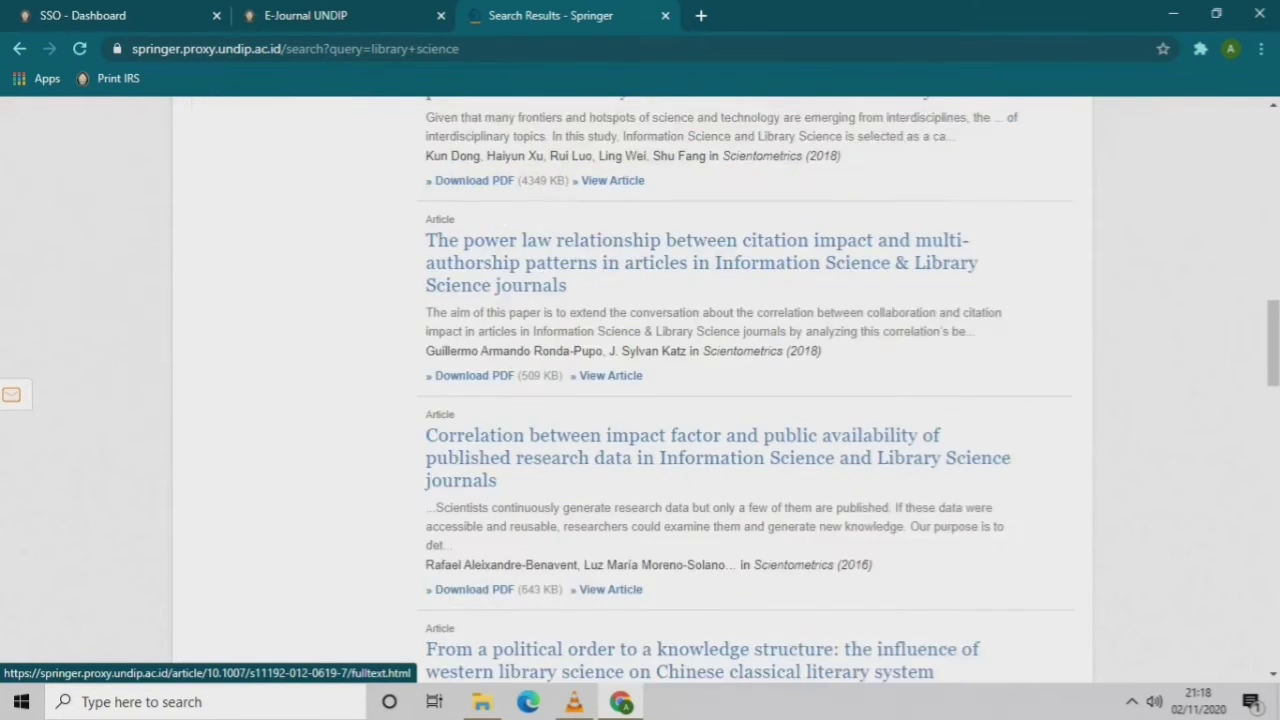
pyautogui.scroll(-6, 606, 273)
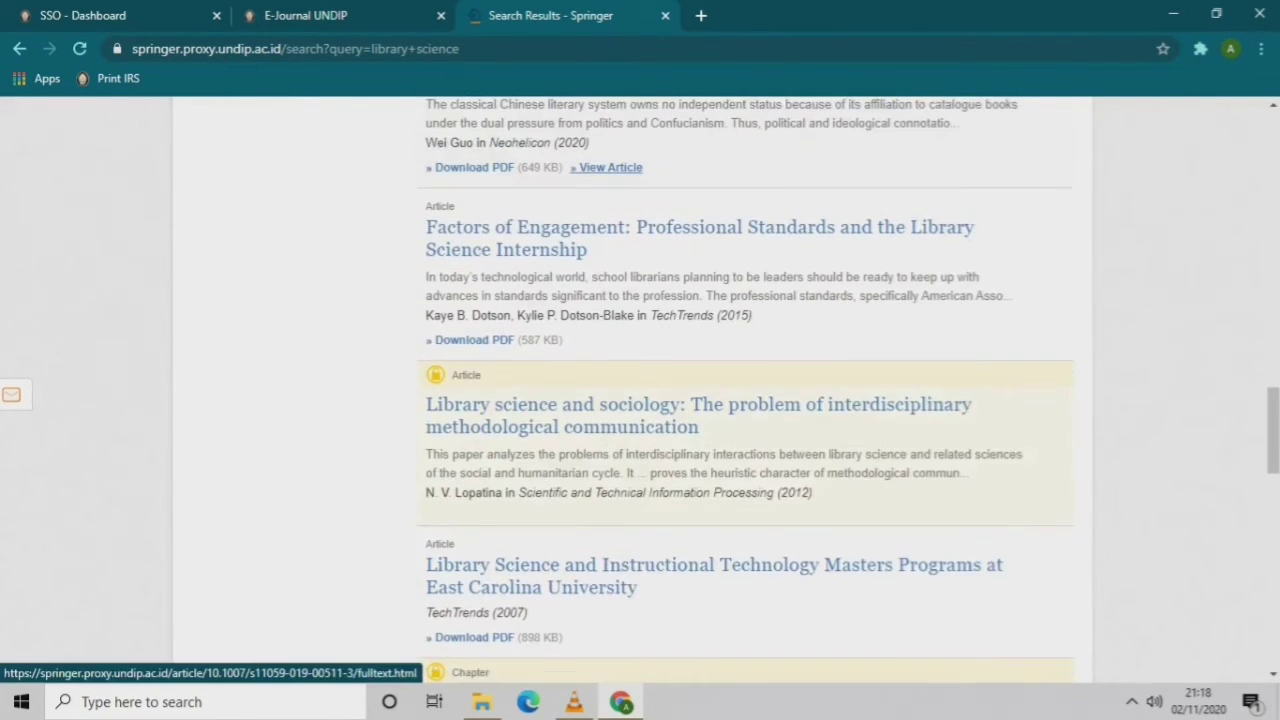
pyautogui.scroll(-6, 745, 390)
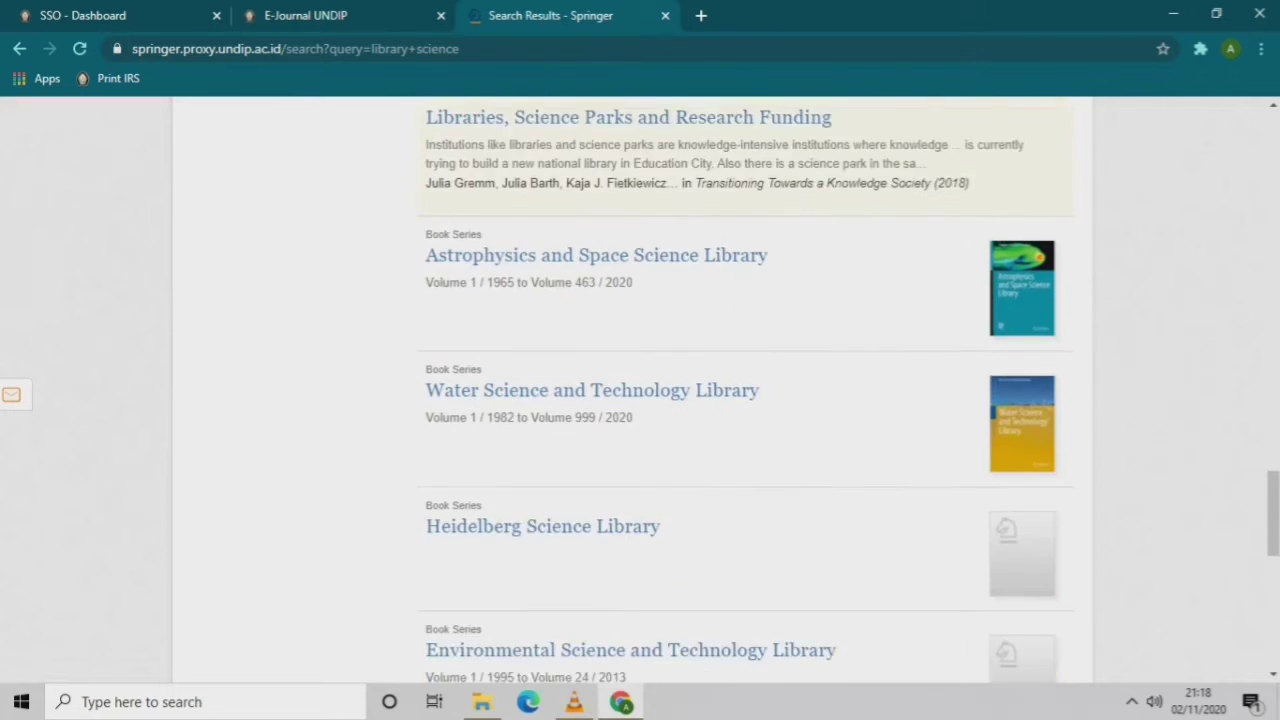
pyautogui.scroll(-4, 726, 390)
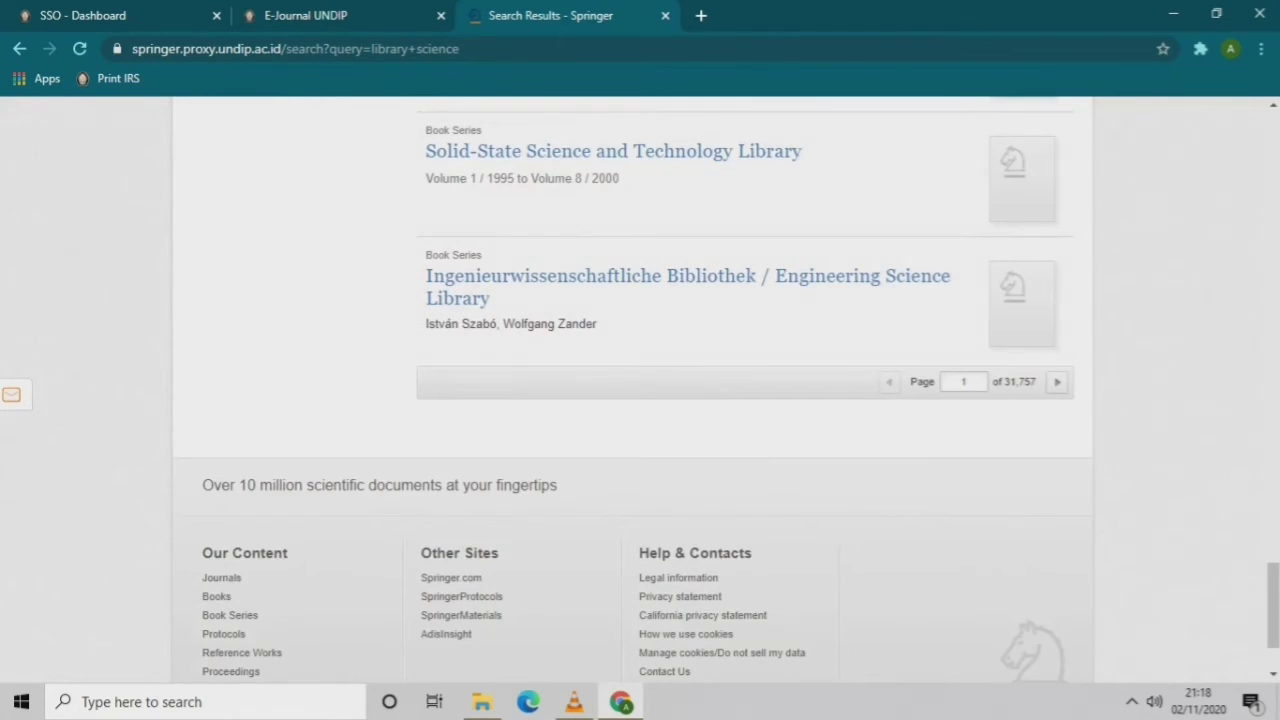
pyautogui.click(1057, 382)
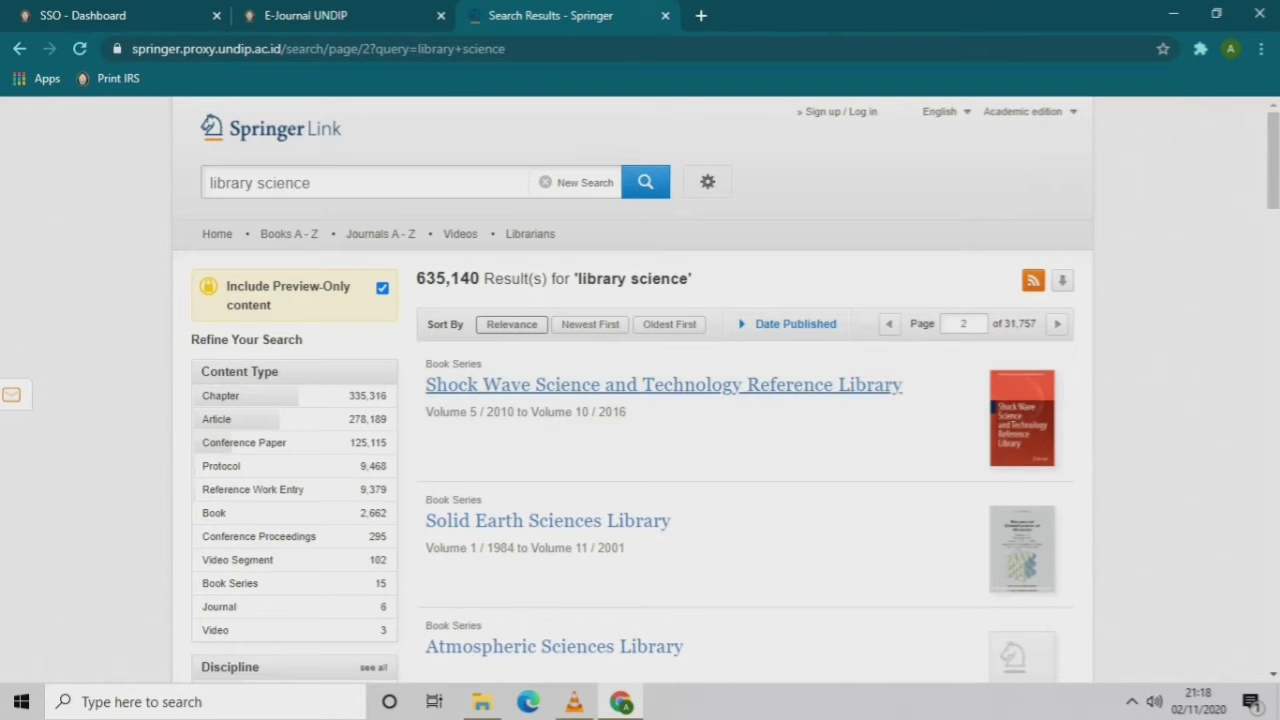
# Sort the "library science" results by newest first.
pyautogui.click(590, 324)
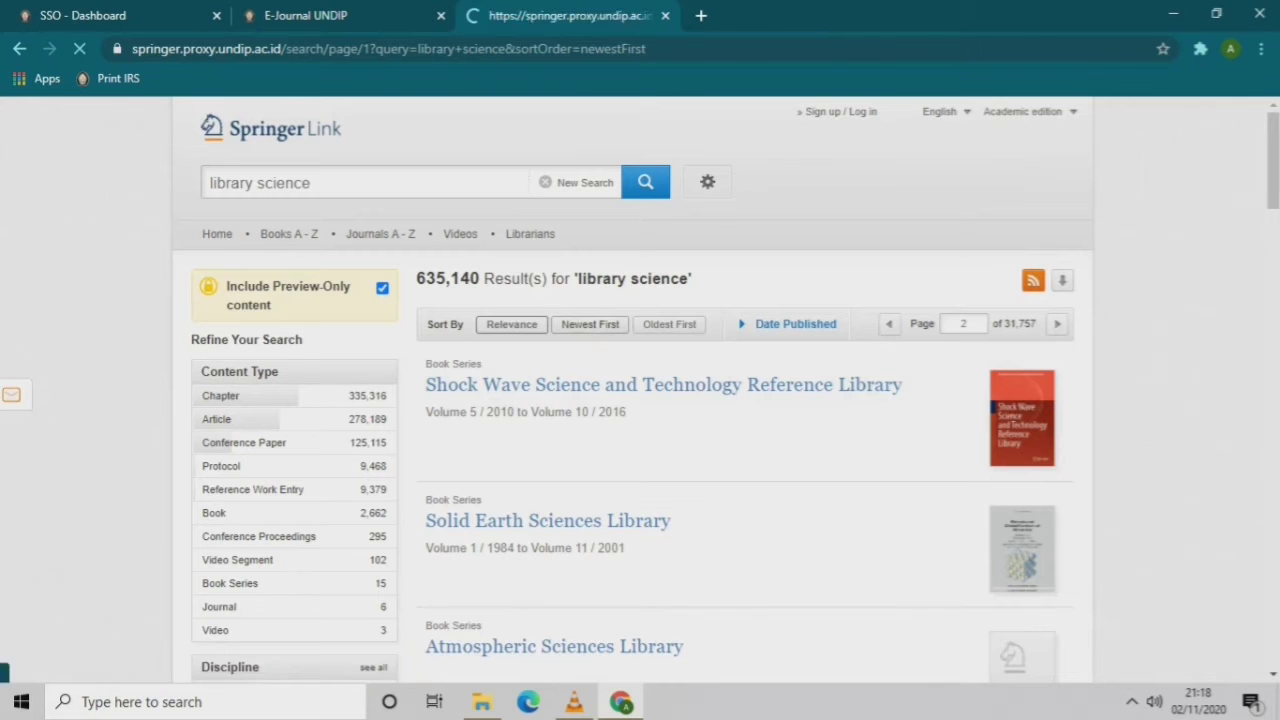
# Look through the first page of "library science" results sorted by newest first.
pyautogui.scroll(-4, 700, 225)
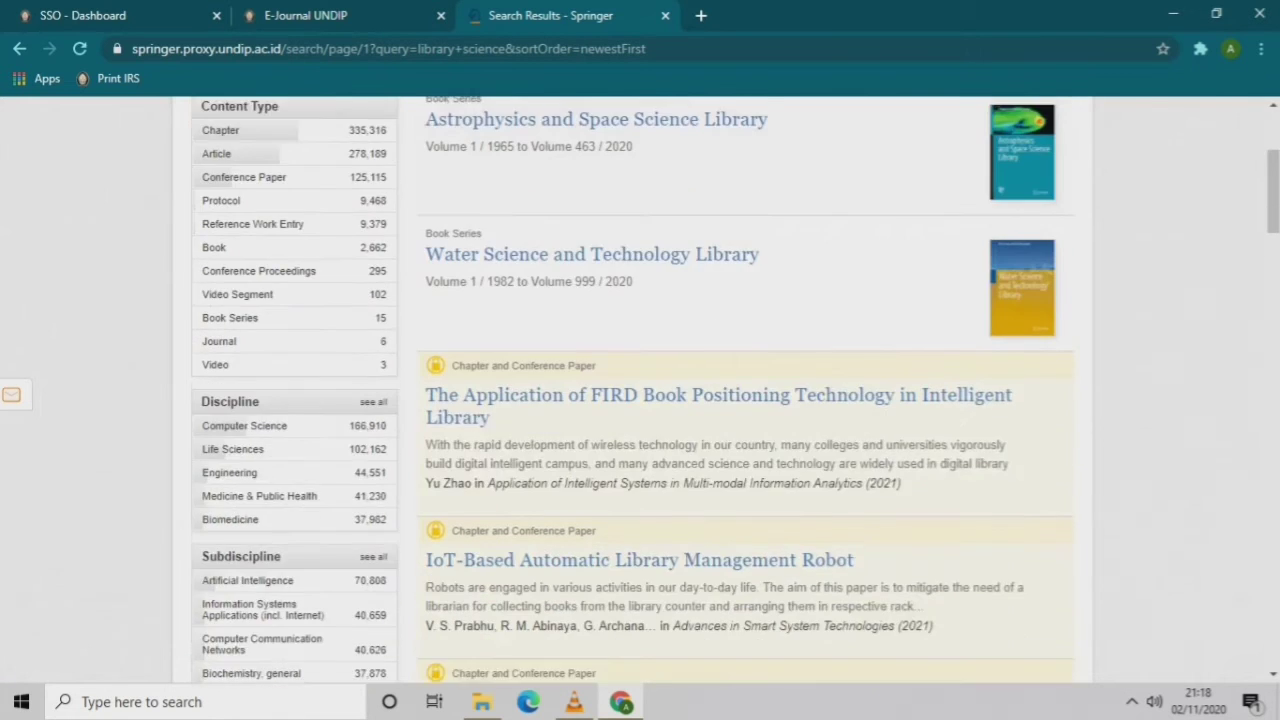
pyautogui.scroll(-8, 700, 225)
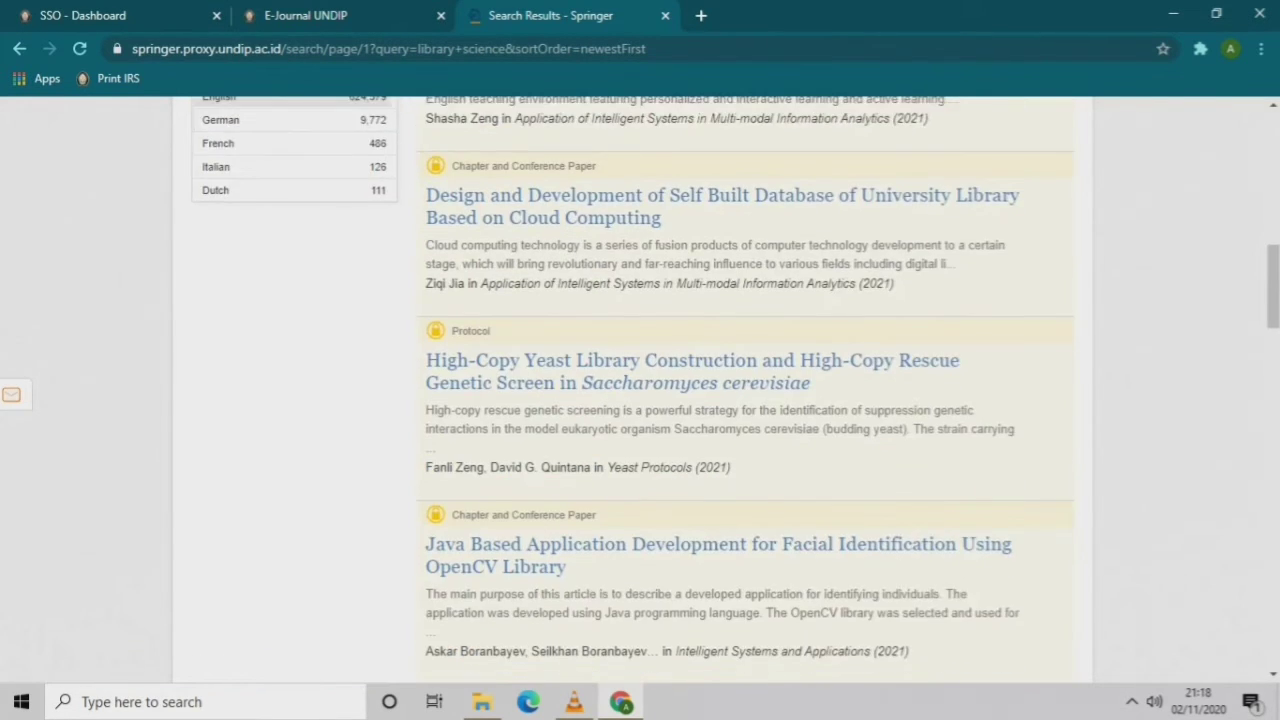
pyautogui.scroll(-4, 580, 320)
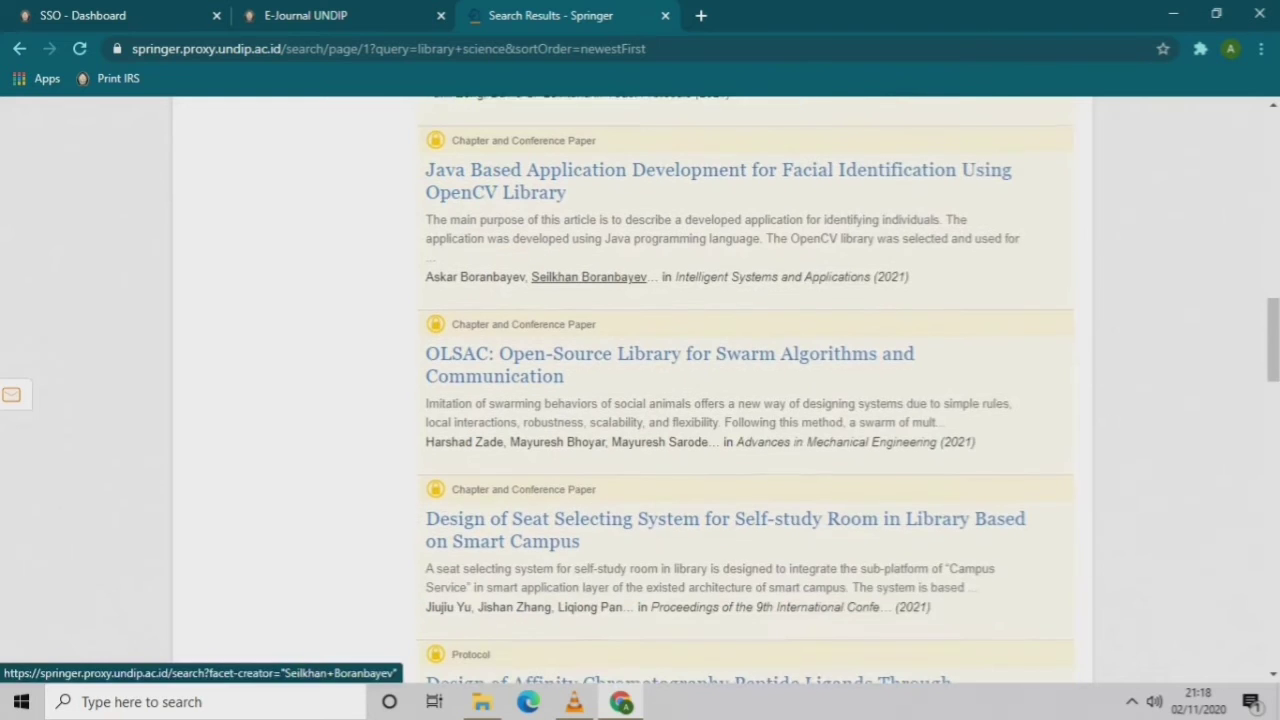
pyautogui.scroll(-2, 745, 390)
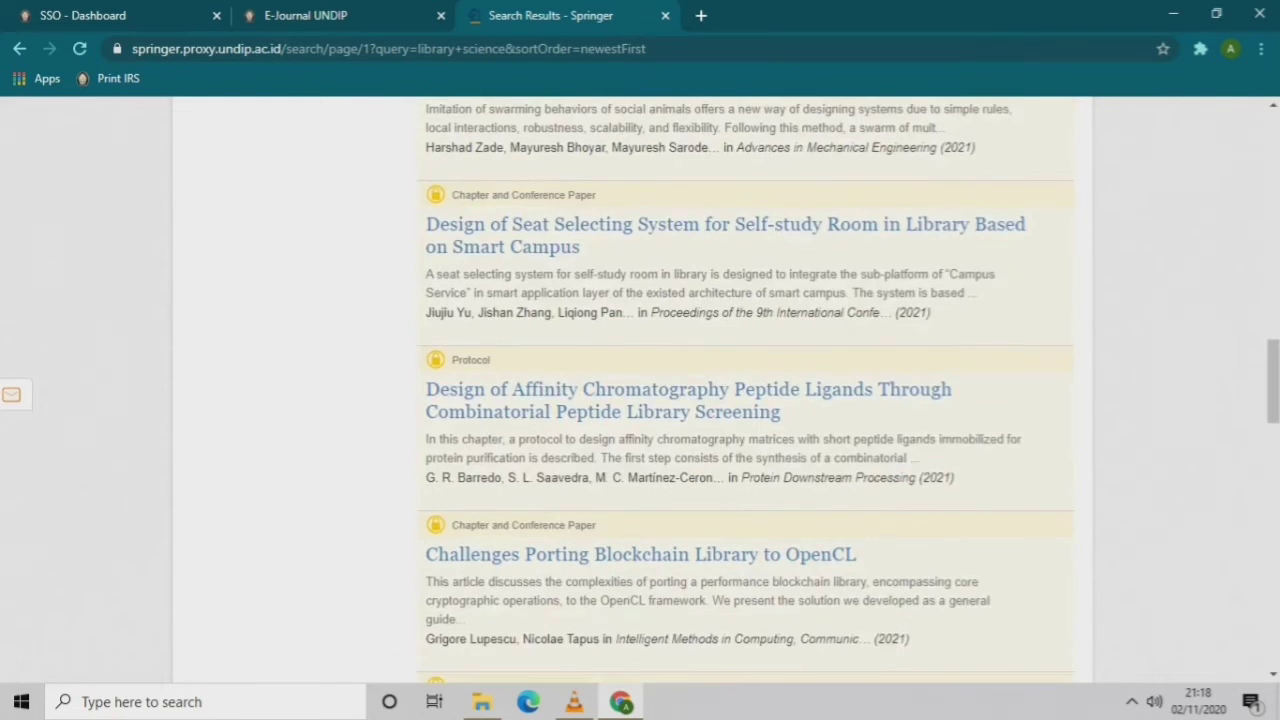
pyautogui.scroll(11, 745, 390)
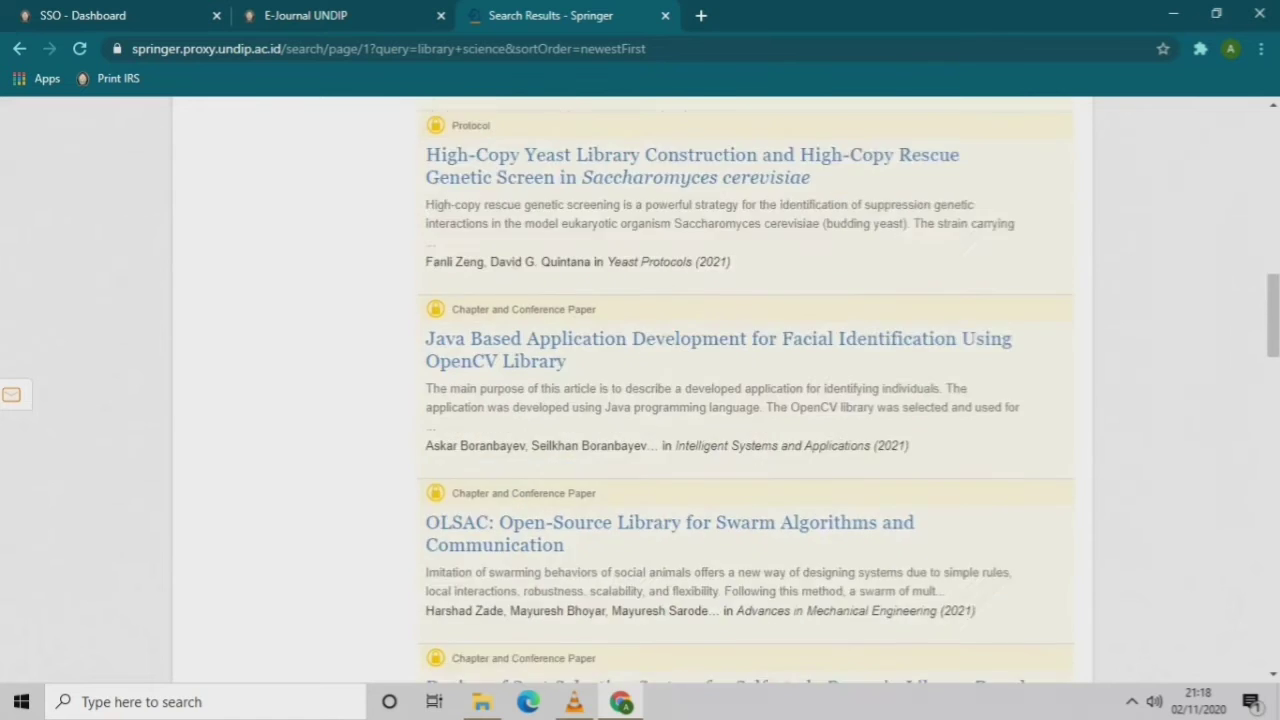
pyautogui.scroll(8, 640, 390)
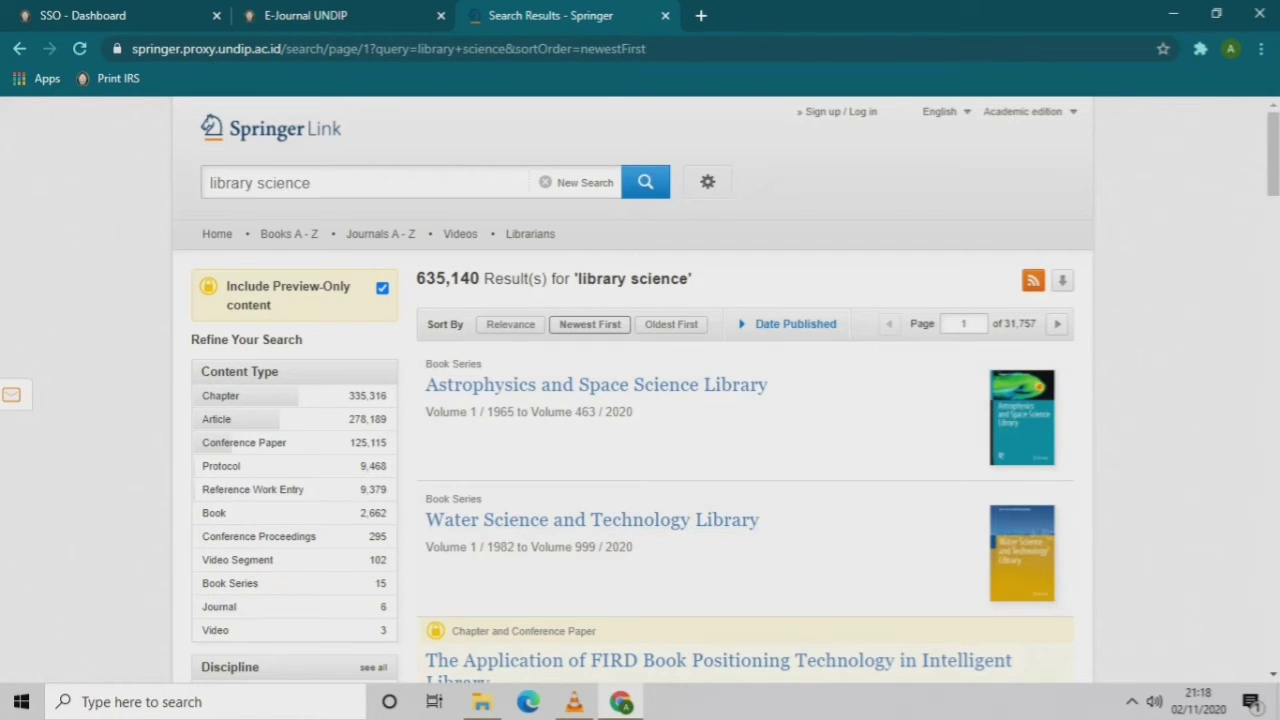
pyautogui.scroll(-2, 640, 390)
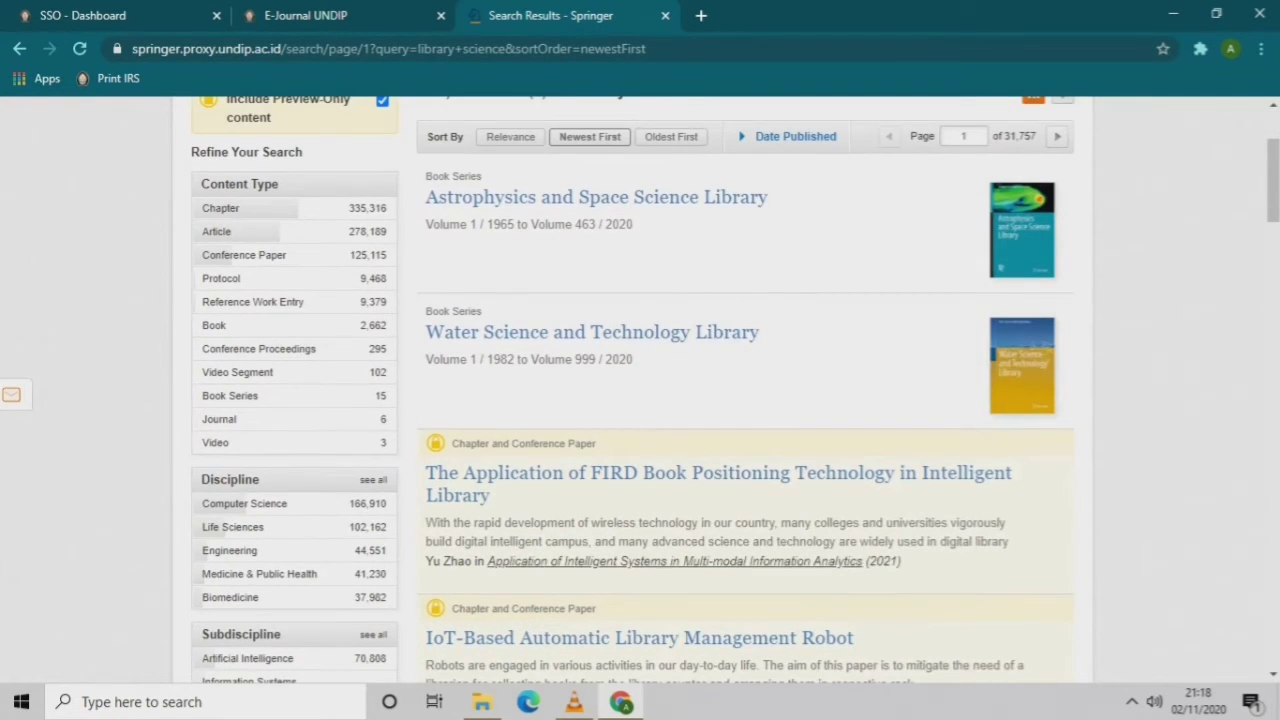
pyautogui.scroll(2, 671, 324)
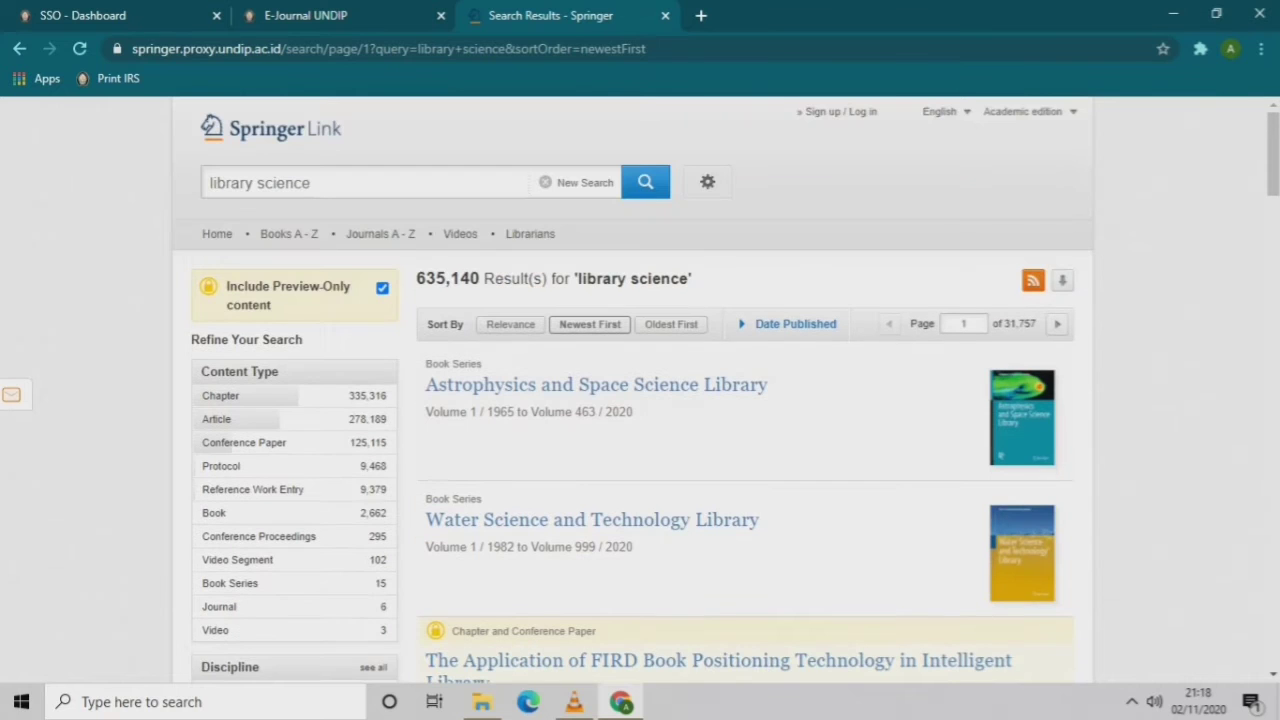
# Sort the "library science" results by oldest first and look through the listed articles.
pyautogui.click(671, 324)
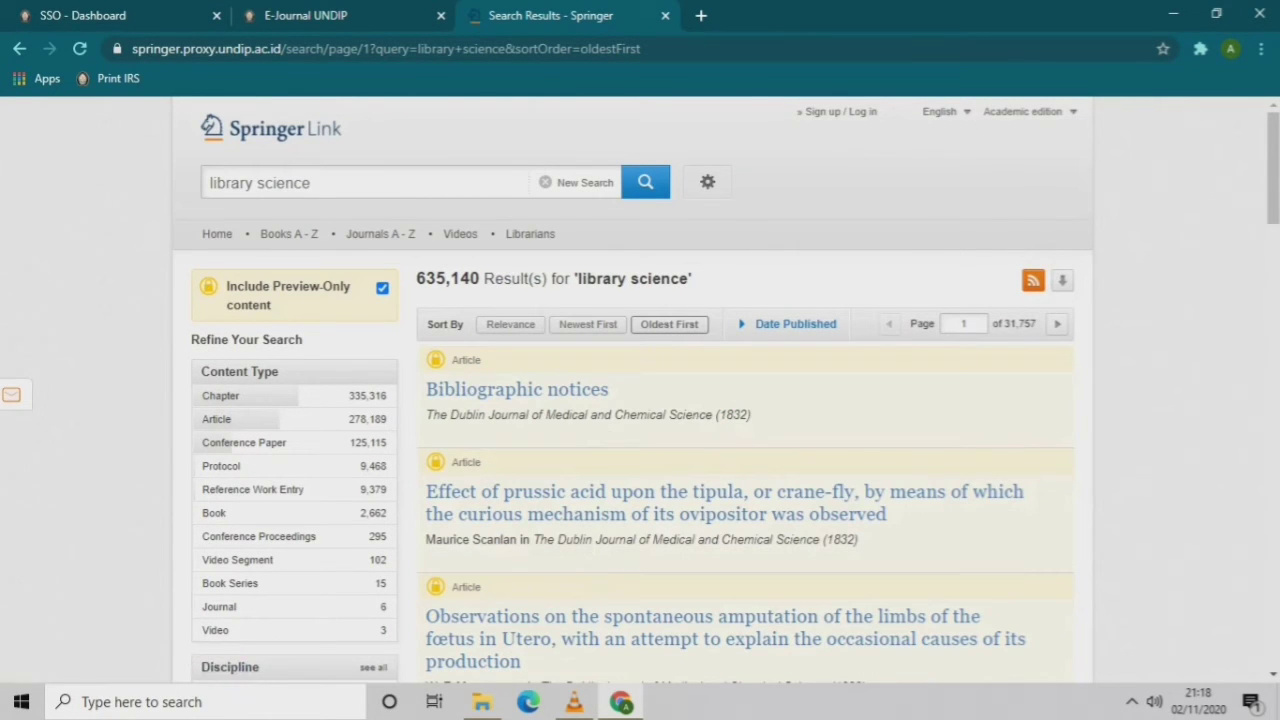
pyautogui.scroll(-5, 640, 400)
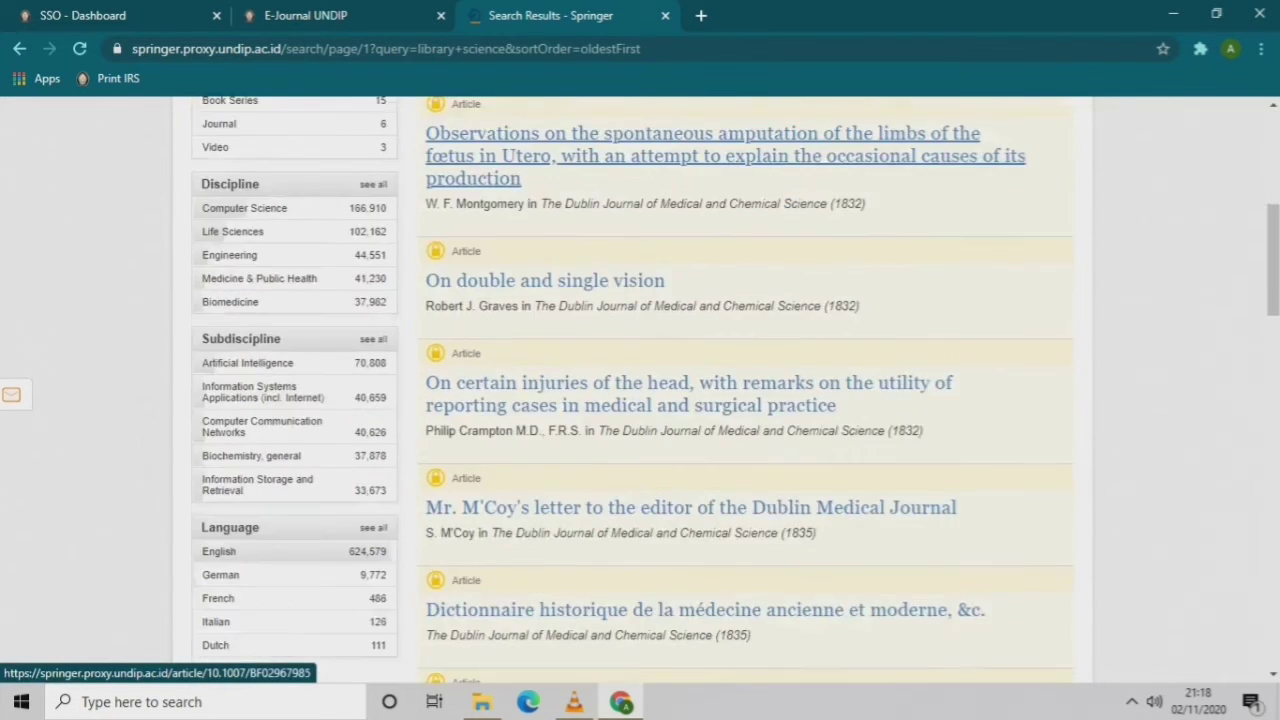
pyautogui.scroll(-5, 640, 400)
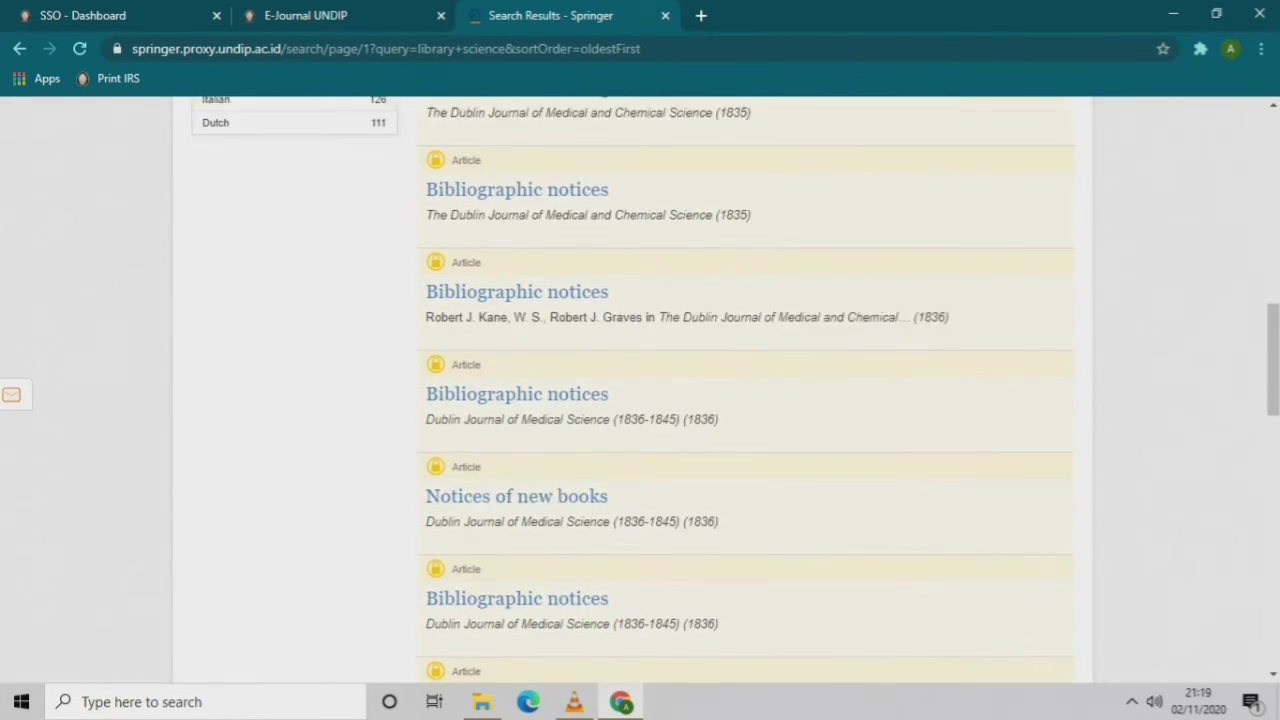
pyautogui.scroll(-1, 640, 400)
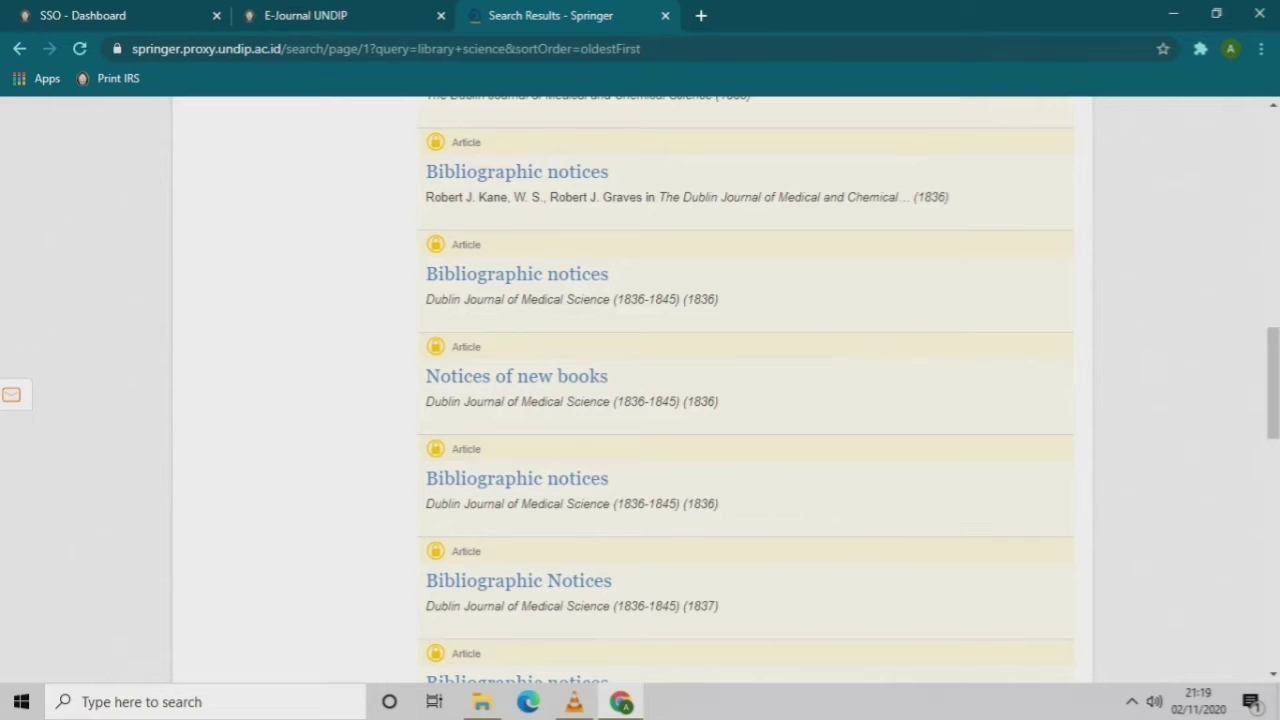
pyautogui.scroll(-2, 745, 390)
pyautogui.scroll(-3, 540, 340)
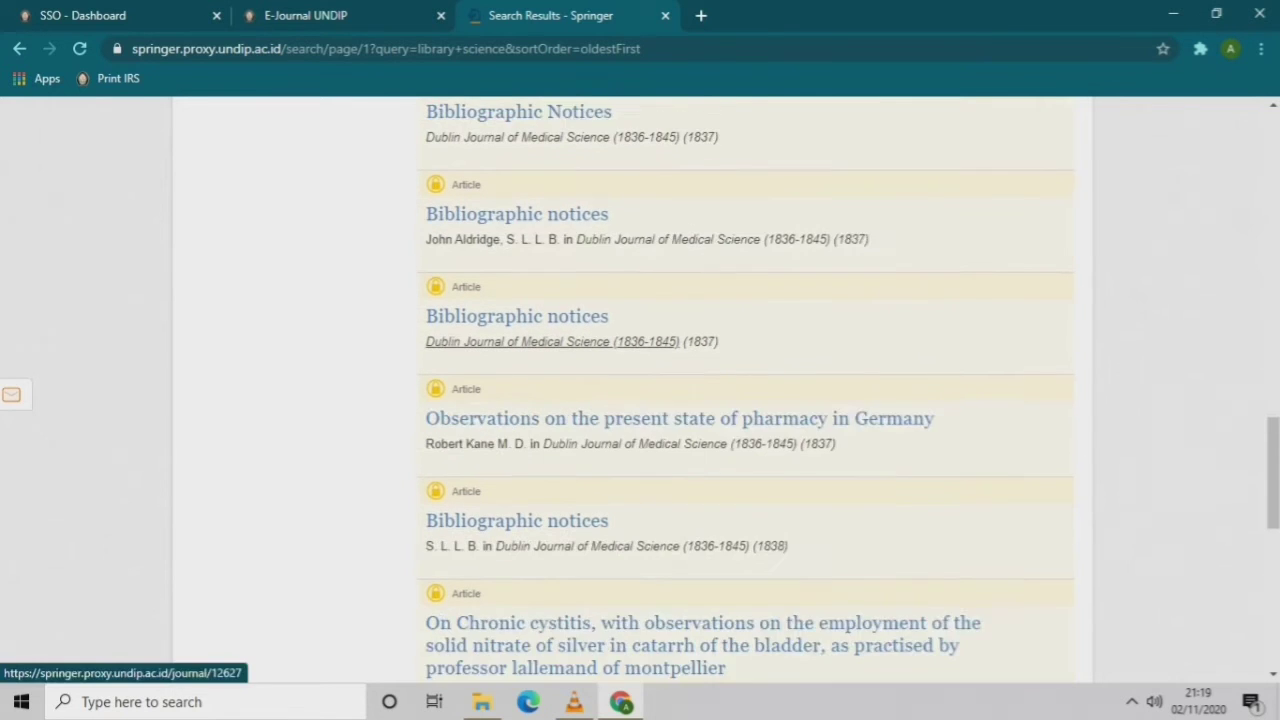
pyautogui.scroll(3, 540, 340)
pyautogui.scroll(12, 745, 390)
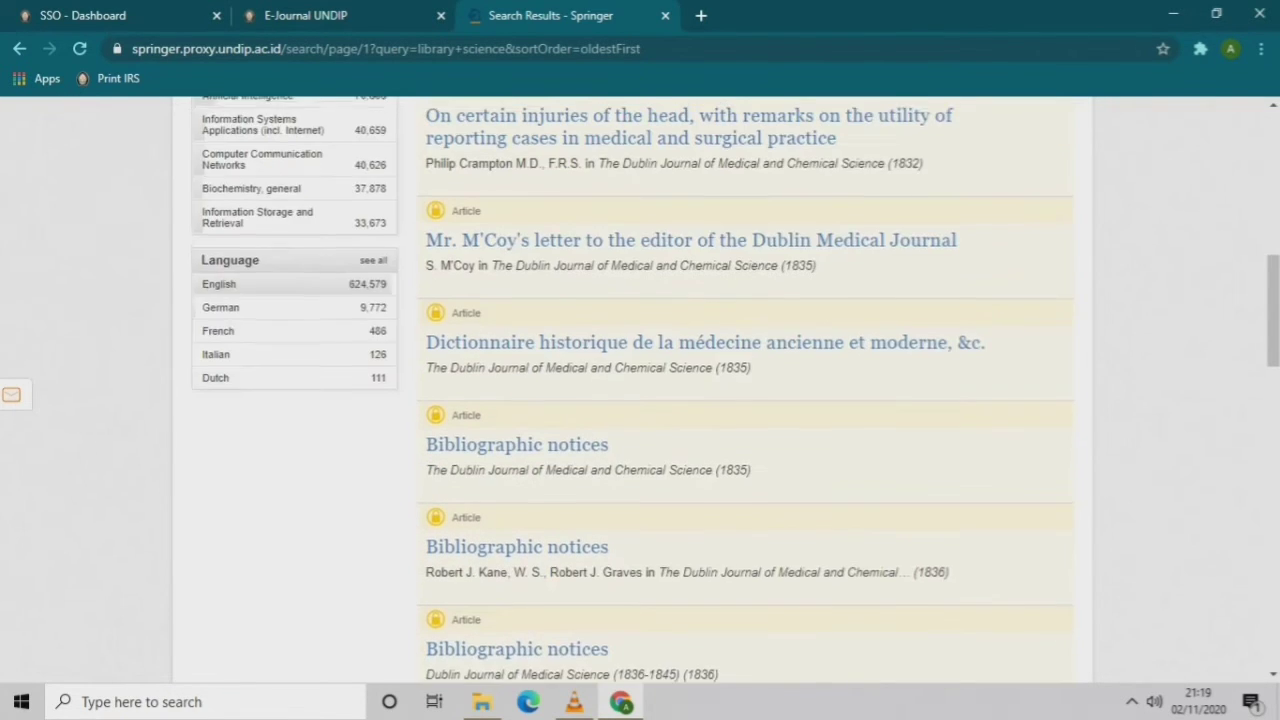
pyautogui.scroll(2, 633, 390)
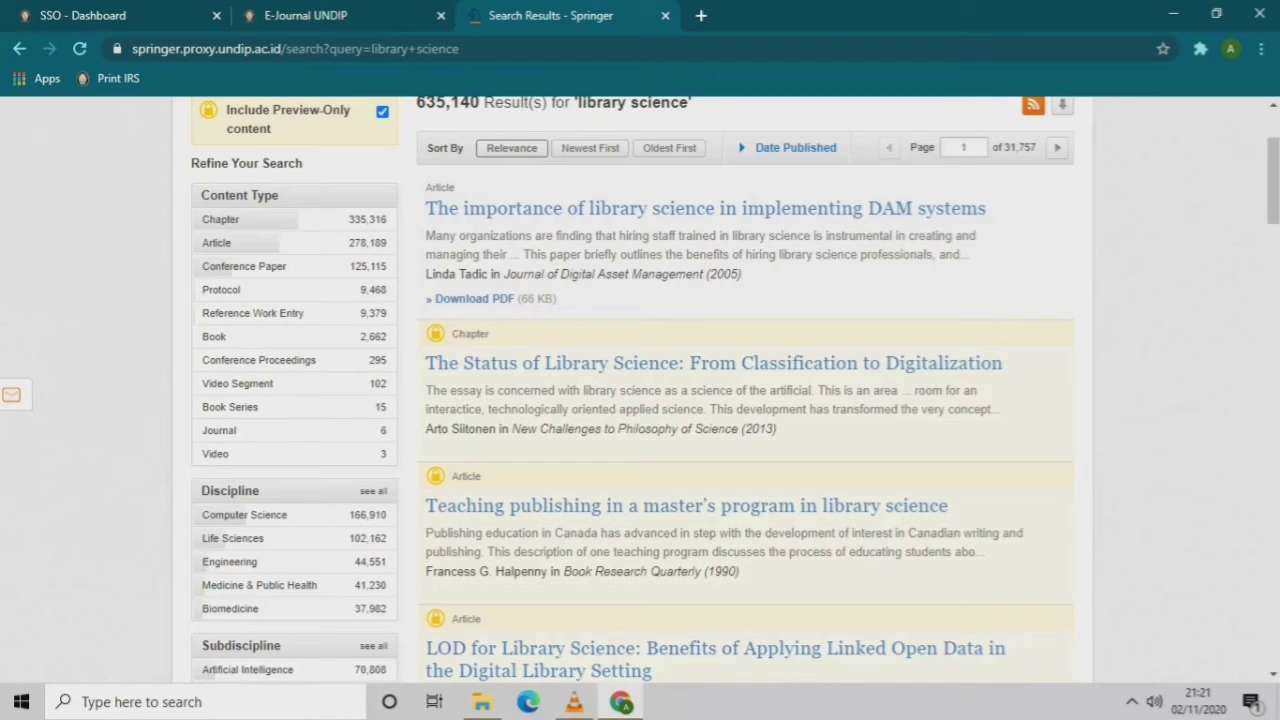
# Clear the "library science" search query and return to the SpringerLink home page.
pyautogui.scroll(1, 640, 390)
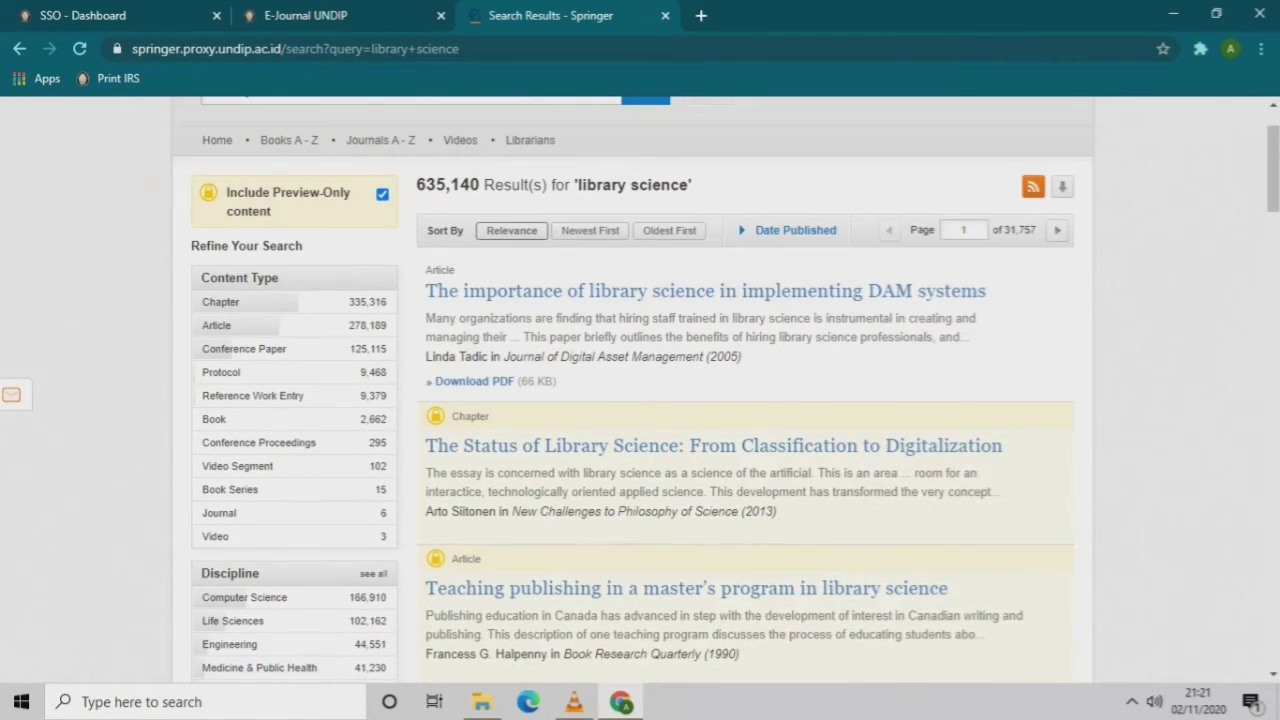
pyautogui.scroll(1, 640, 390)
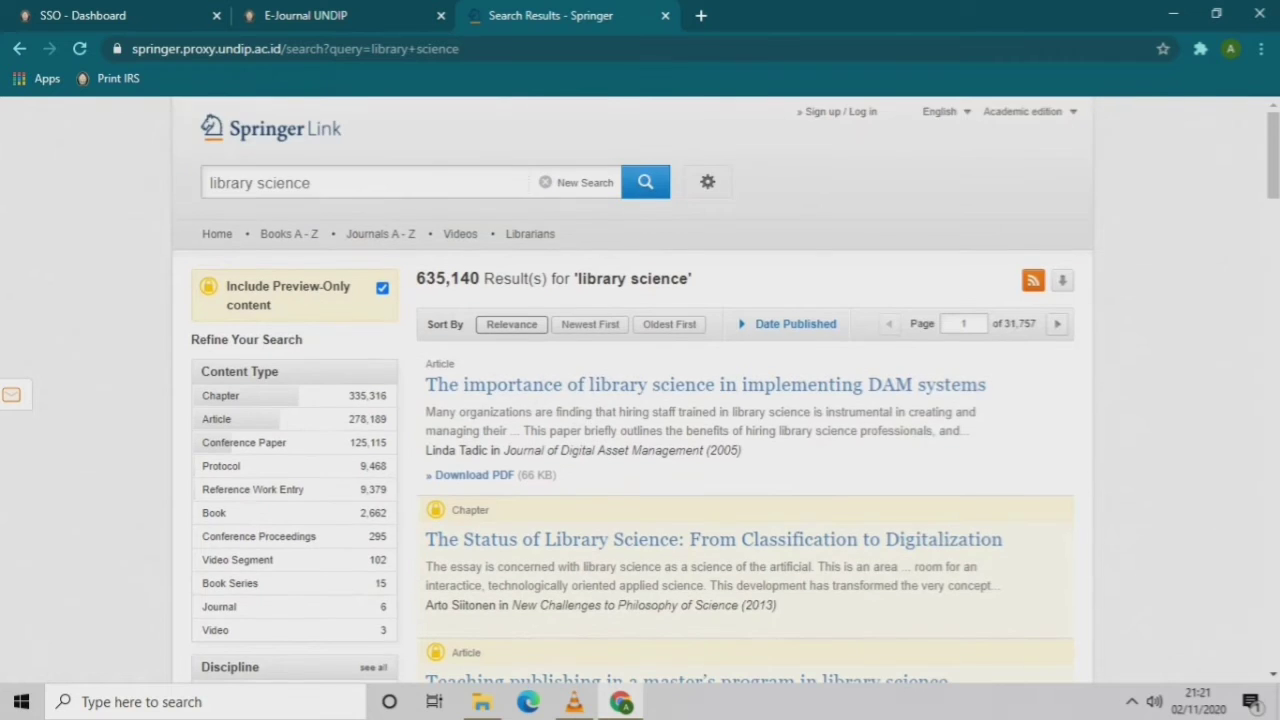
pyautogui.click(361, 183)
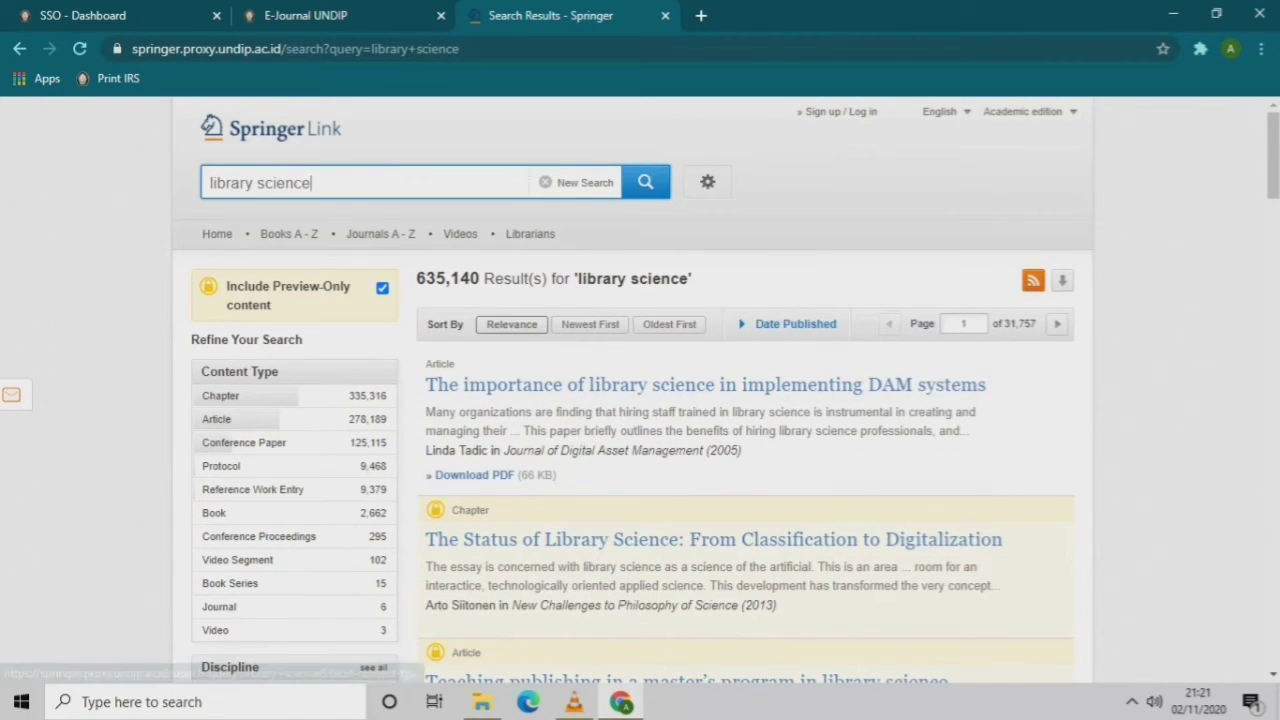
pyautogui.press('BackSpace')
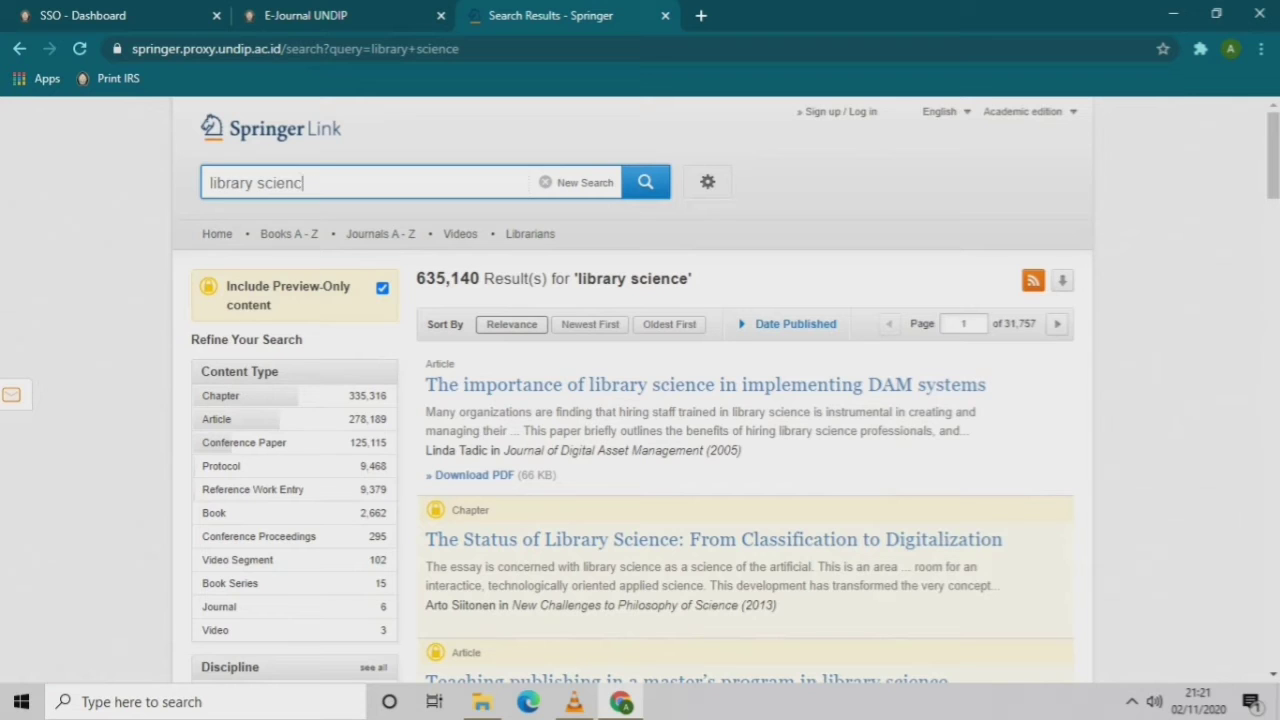
pyautogui.press('BackSpace')
pyautogui.press('BackSpace')
pyautogui.press('BackSpace')
pyautogui.press('BackSpace')
pyautogui.press('BackSpace')
pyautogui.press('BackSpace')
pyautogui.press('BackSpace')
pyautogui.press('BackSpace')
pyautogui.press('BackSpace')
pyautogui.press('BackSpace')
pyautogui.press('BackSpace')
pyautogui.press('BackSpace')
pyautogui.press('BackSpace')
pyautogui.press('BackSpace')
pyautogui.click(217, 234)
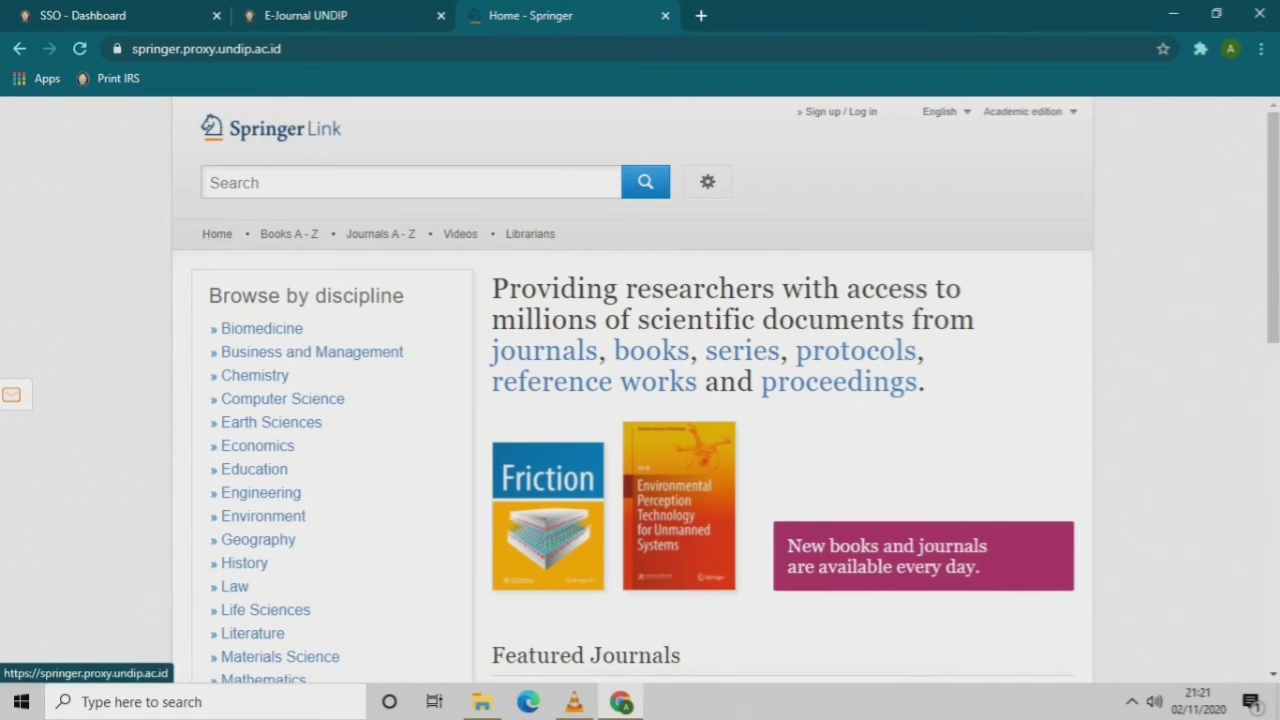
# Search SpringerLink for "library science" from the home page.
pyautogui.click(410, 183)
pyautogui.write('lib')
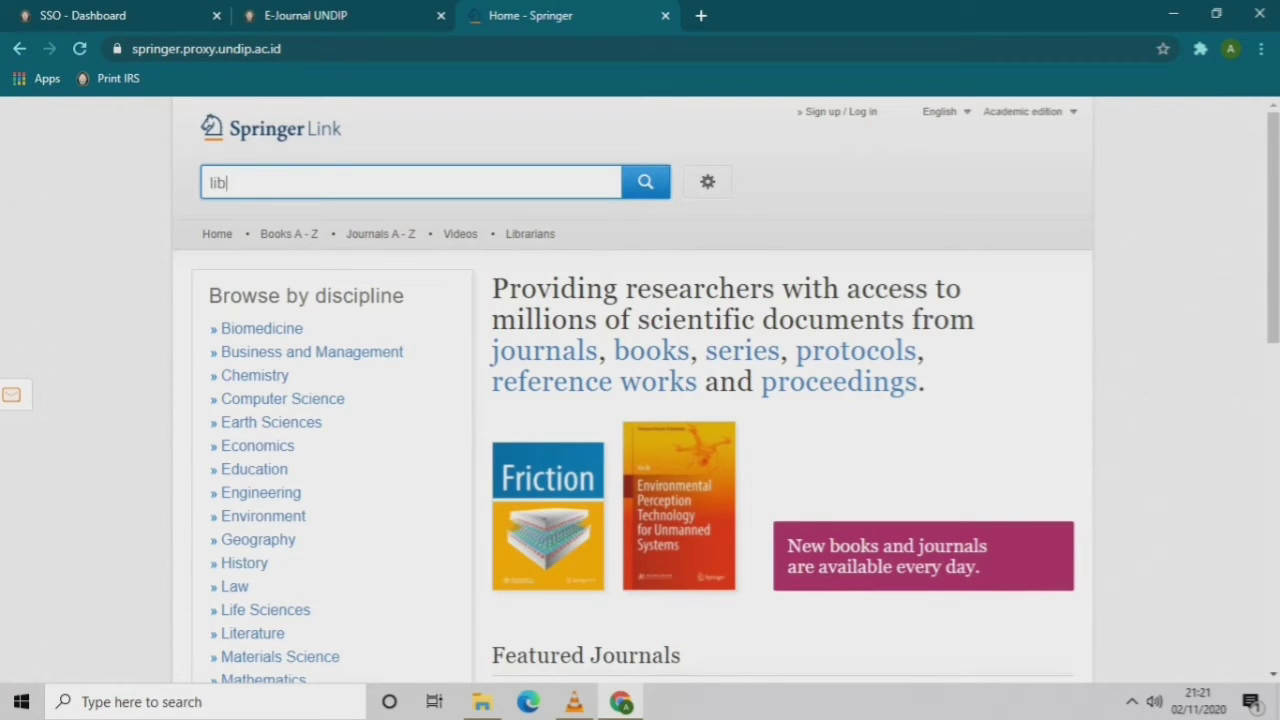
pyautogui.write('rary science')
pyautogui.press('Return')
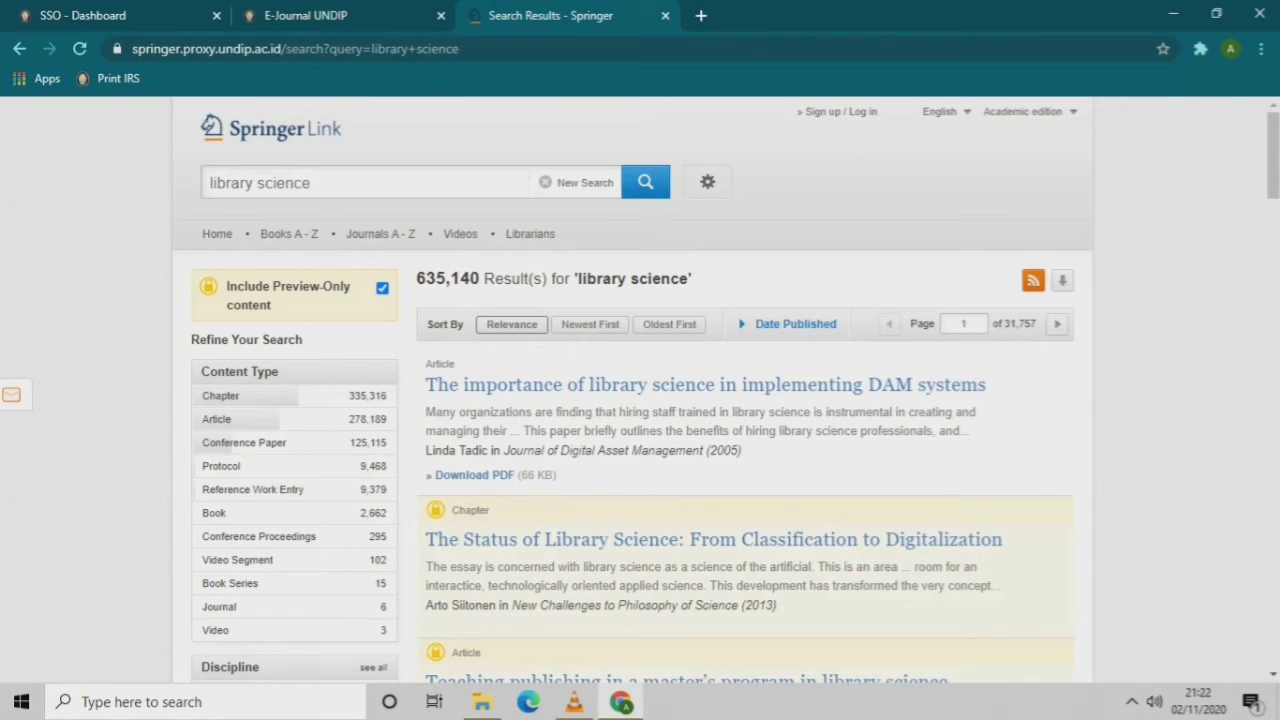
# Open the chapter "The Status of Library Science: From Classification to Digitalization", review its abstract and access options, and return to the results.
pyautogui.scroll(-1, 726, 390)
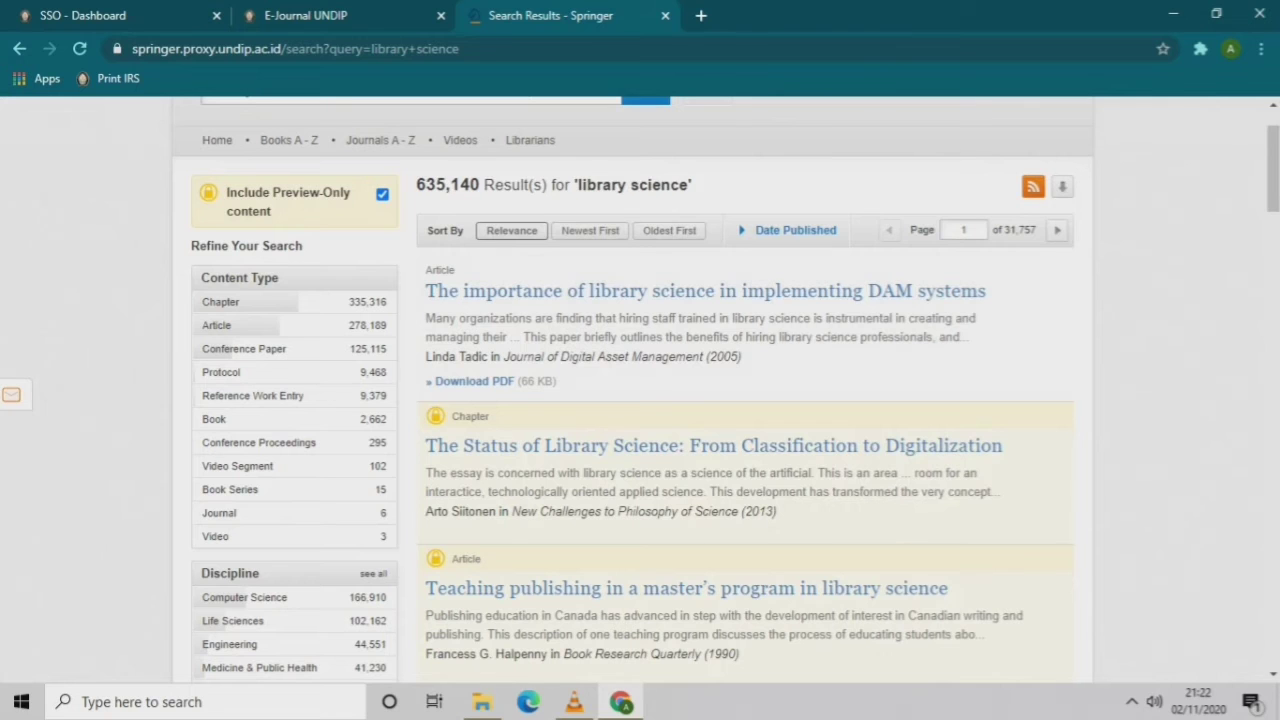
pyautogui.click(714, 445)
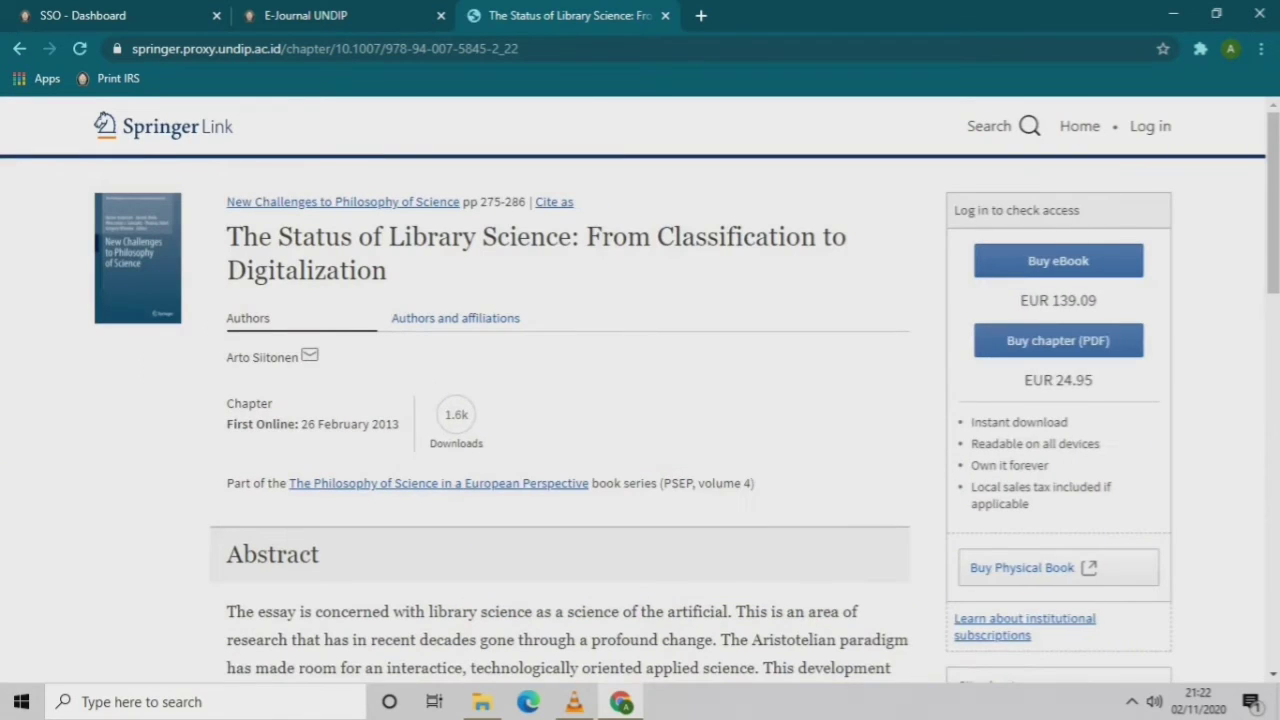
pyautogui.scroll(-2, 640, 390)
pyautogui.scroll(-3, 560, 390)
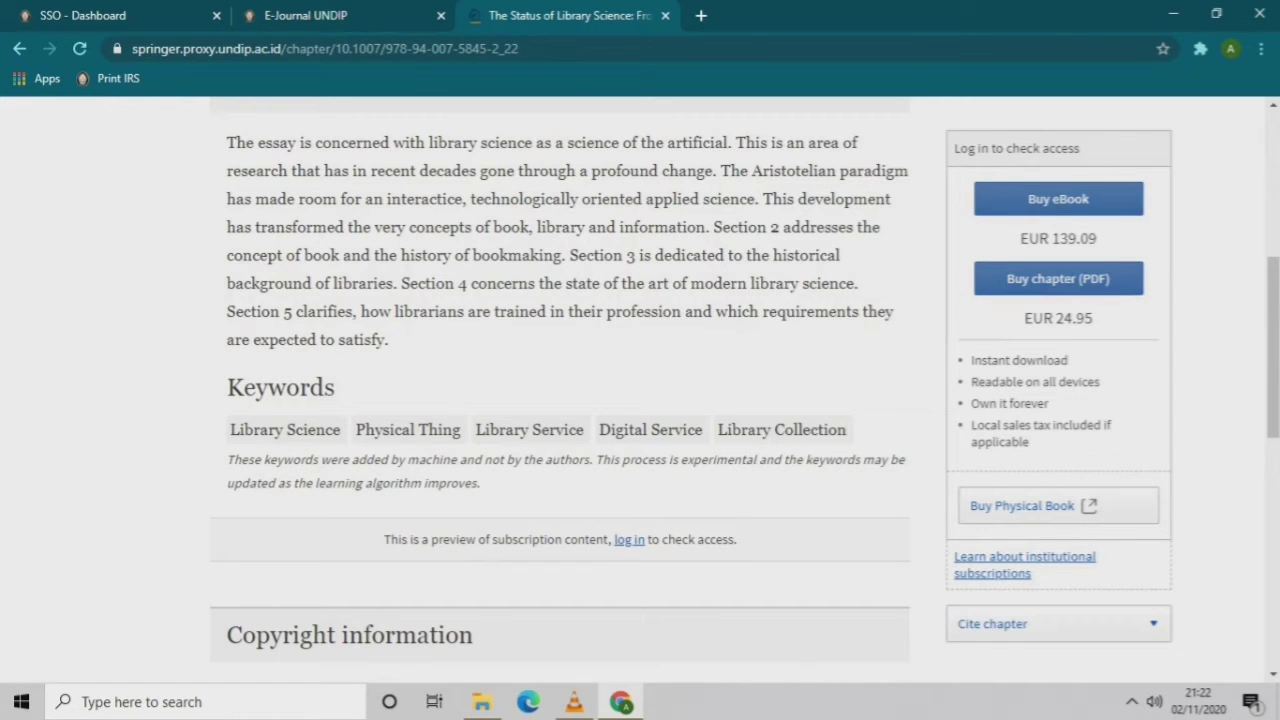
pyautogui.scroll(2, 1058, 278)
pyautogui.scroll(3, 745, 388)
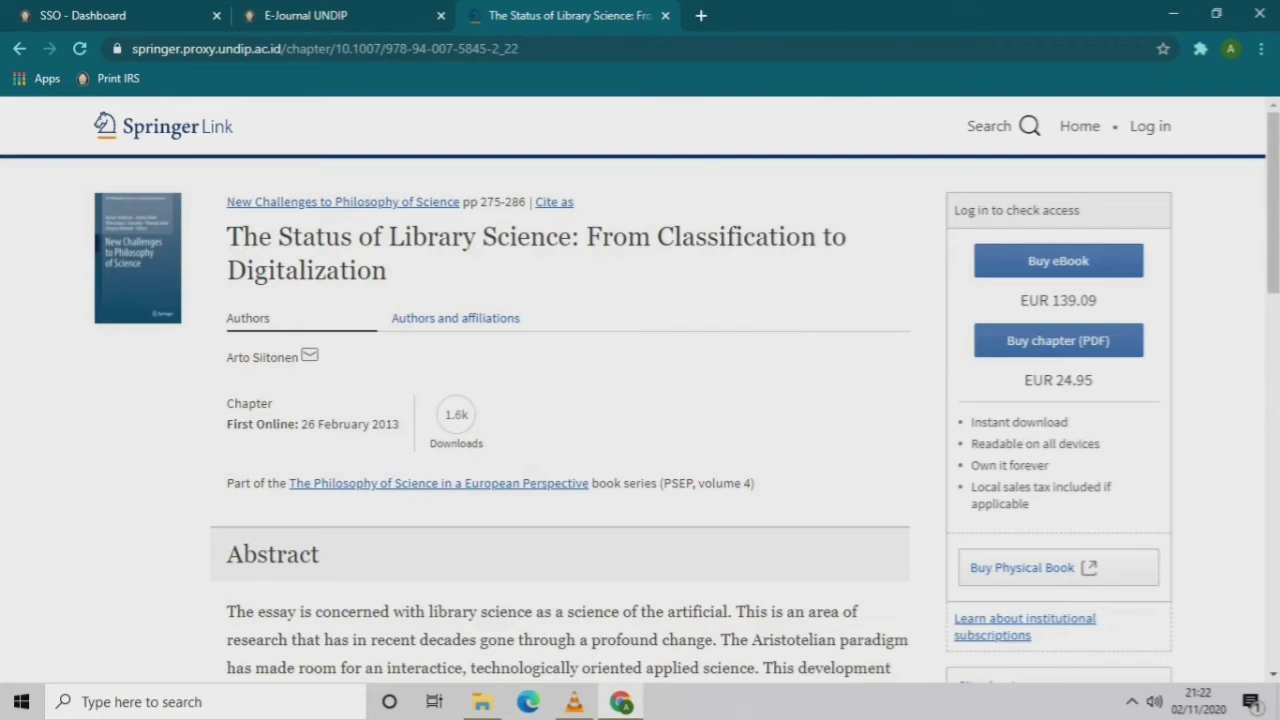
pyautogui.hotkey('alt', 'Left')
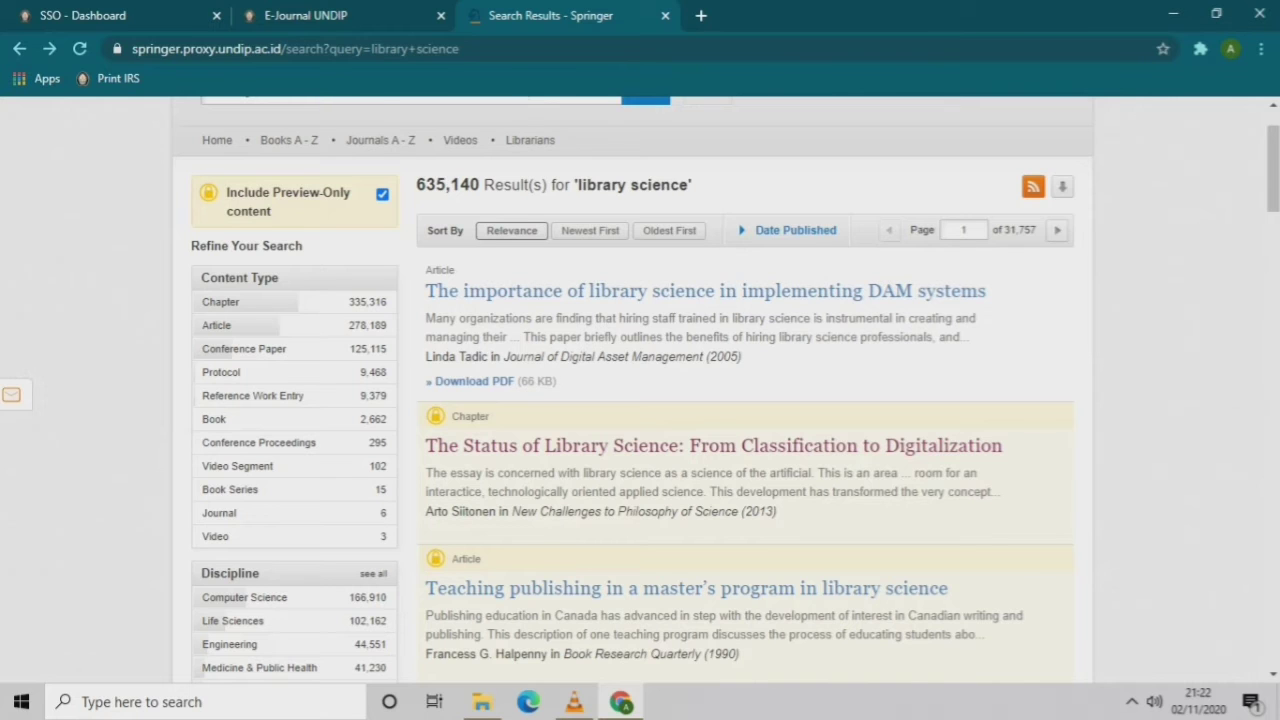
# Exclude preview-only content from the "library science" results and include it again to compare.
pyautogui.click(382, 194)
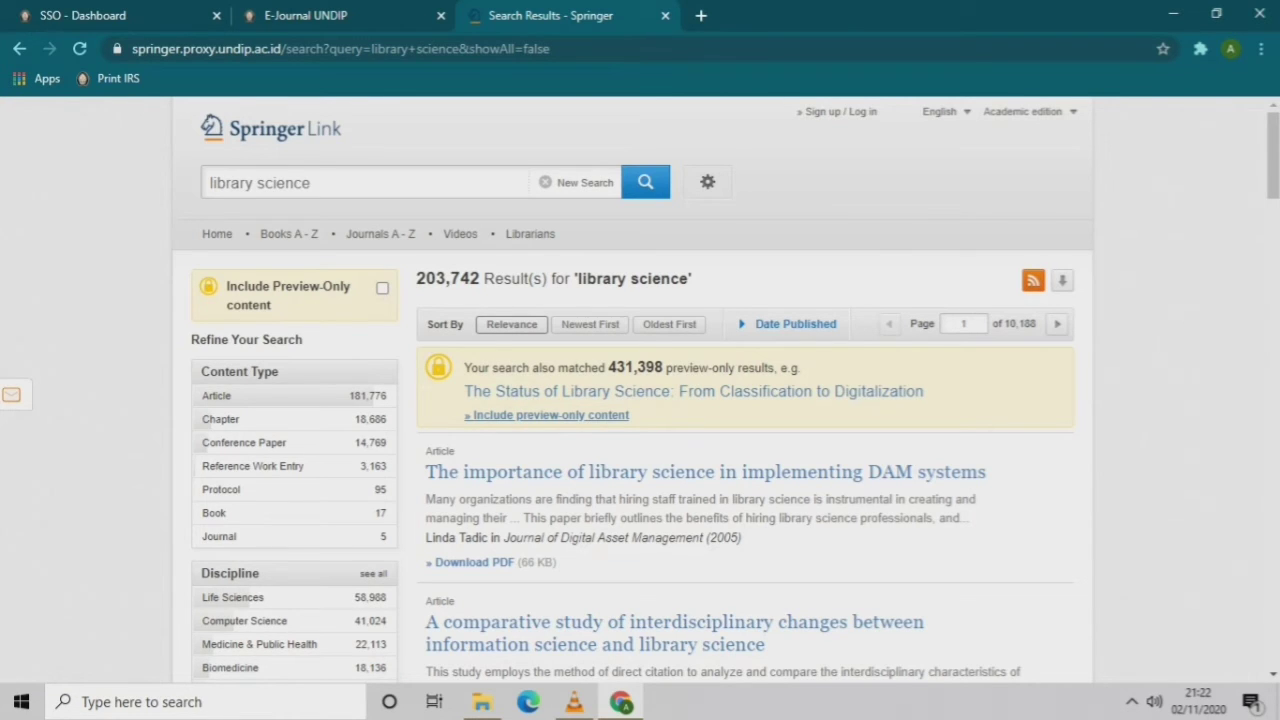
pyautogui.click(382, 288)
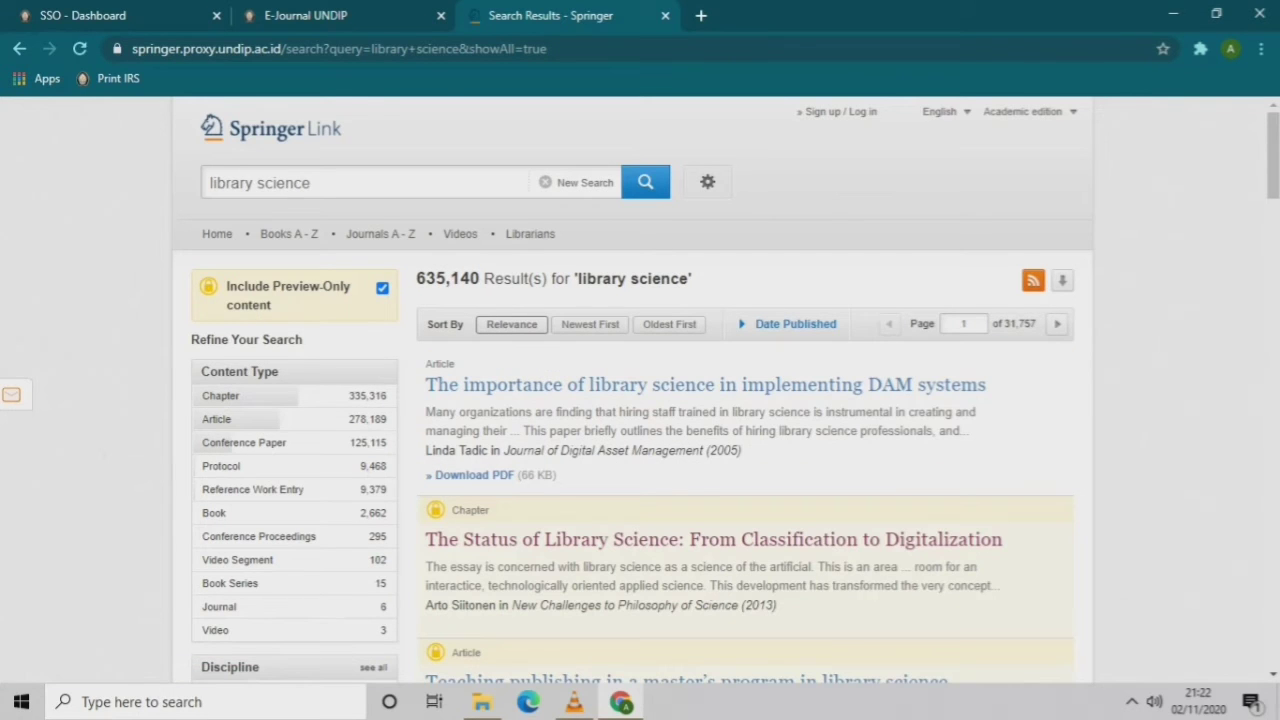
pyautogui.click(382, 288)
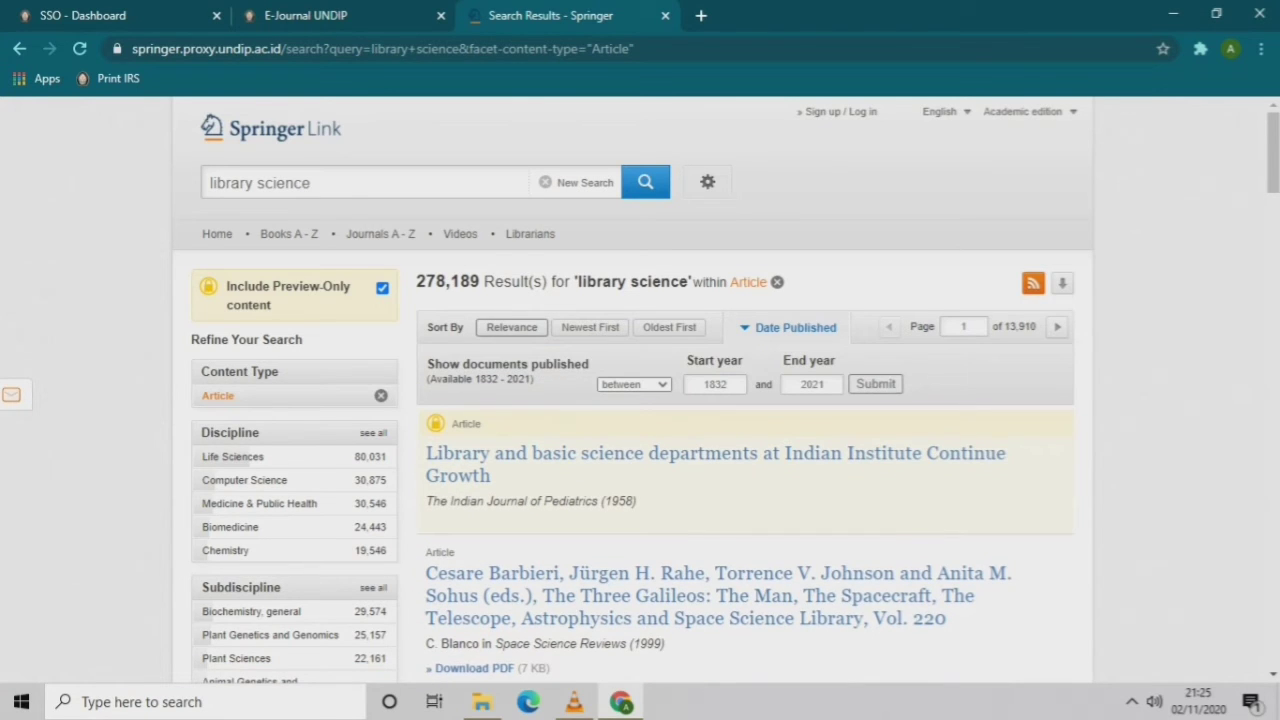
# Limit the article results to documents published between 1945 and 2021 and look over the filtered list.
pyautogui.click(730, 384)
pyautogui.press('BackSpace')
pyautogui.press('BackSpace')
pyautogui.press('BackSpace')
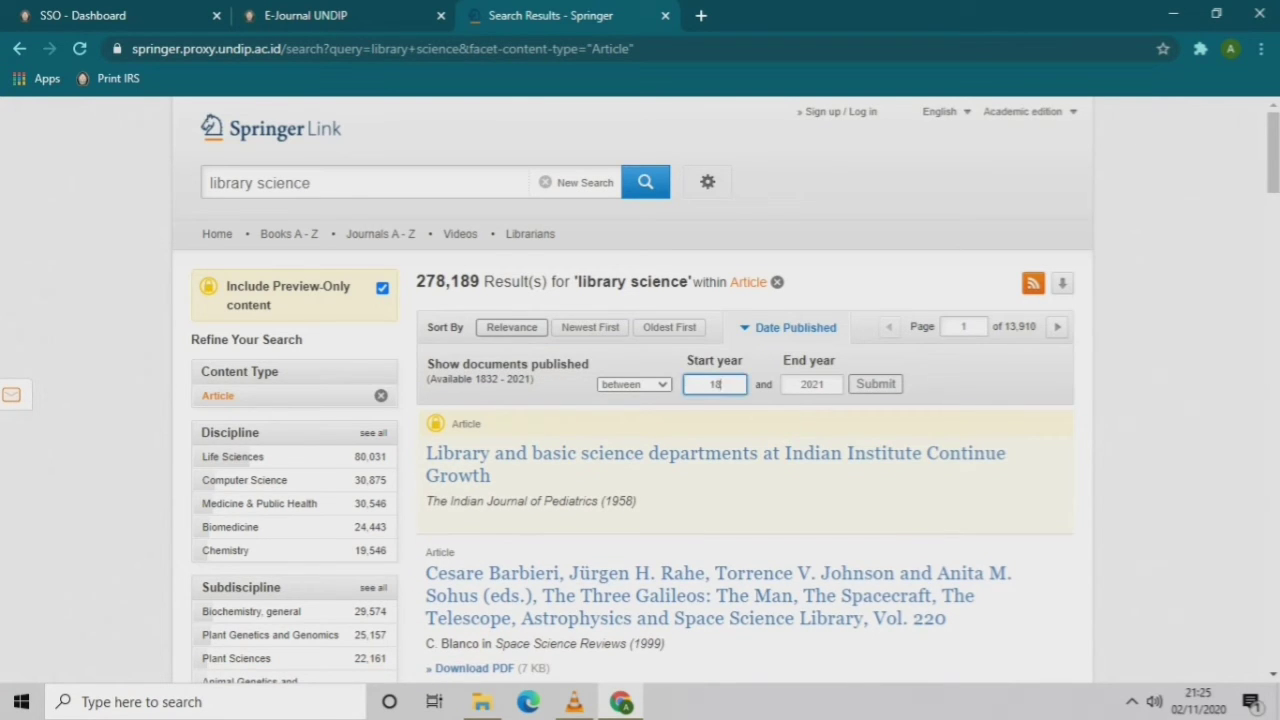
pyautogui.write('945')
pyautogui.click(875, 384)
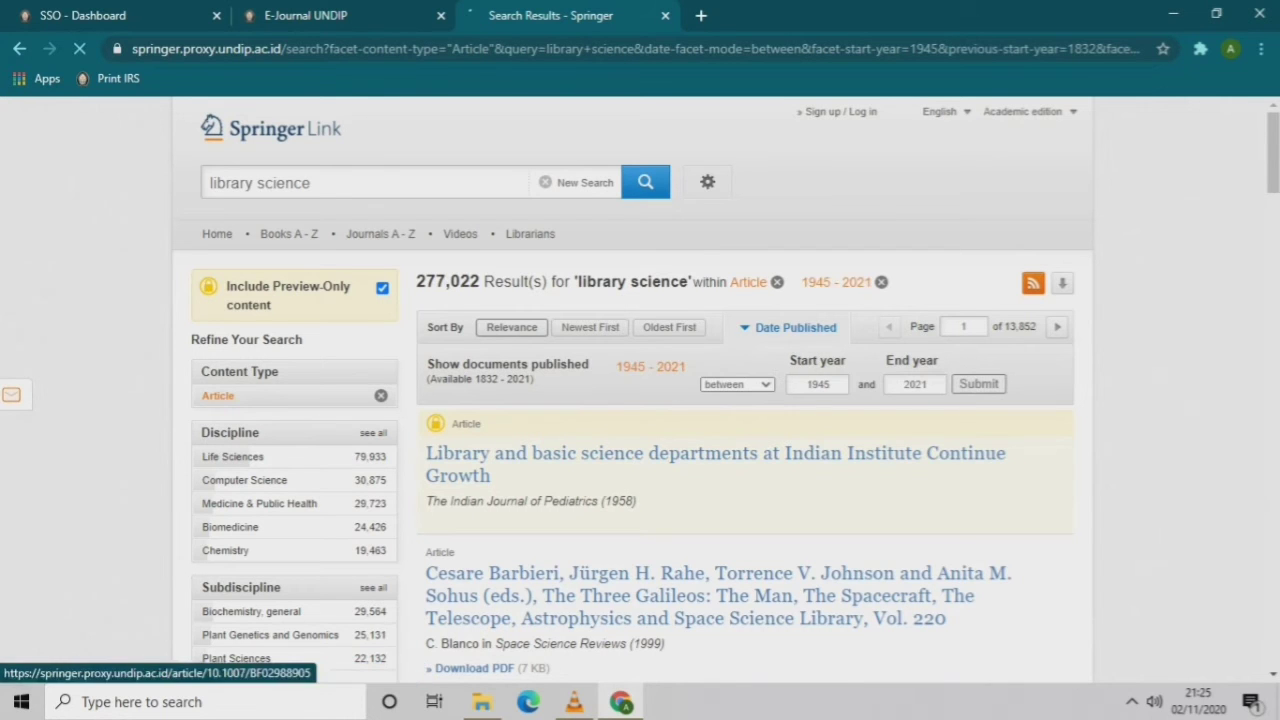
pyautogui.scroll(-2, 640, 400)
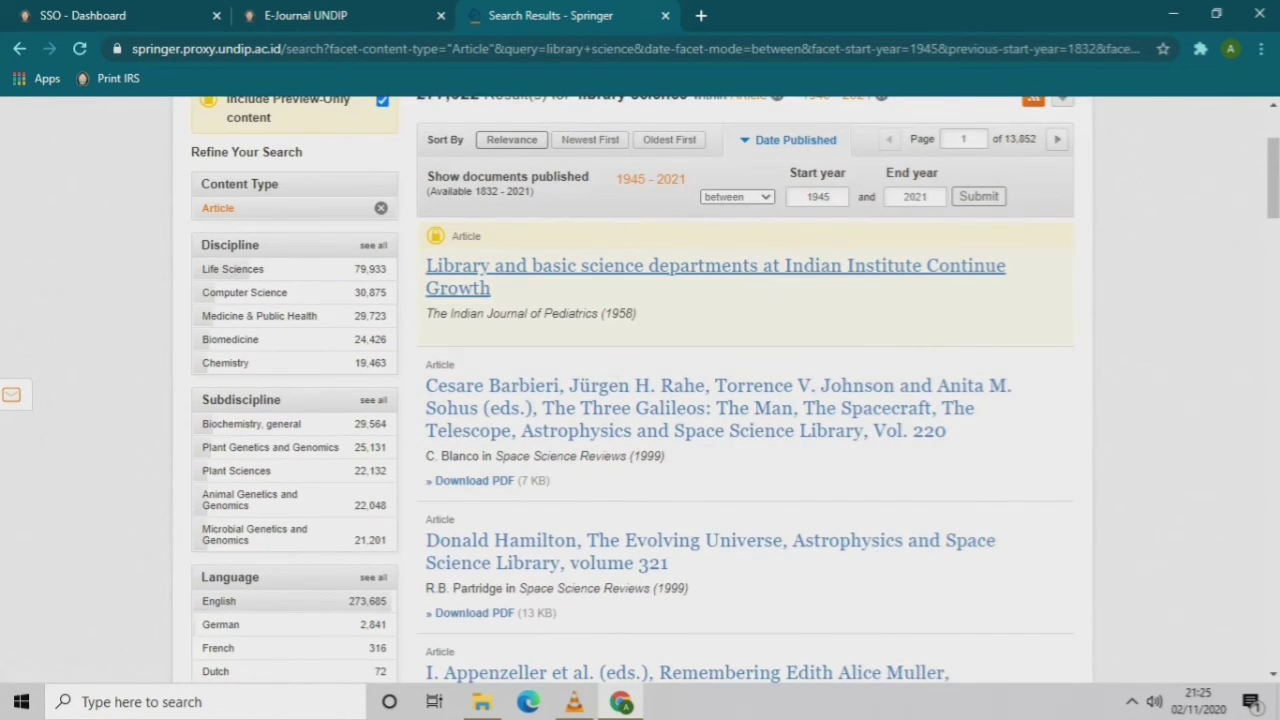
pyautogui.scroll(2, 640, 400)
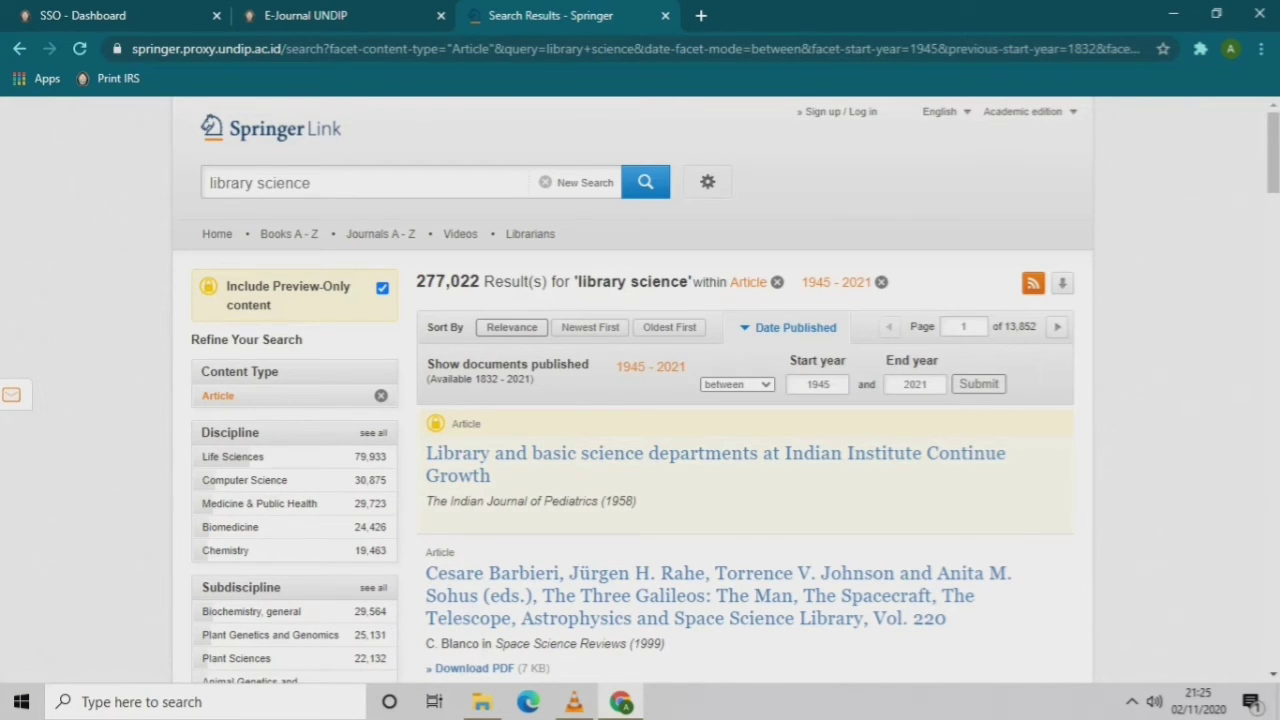
pyautogui.scroll(-1, 230, 340)
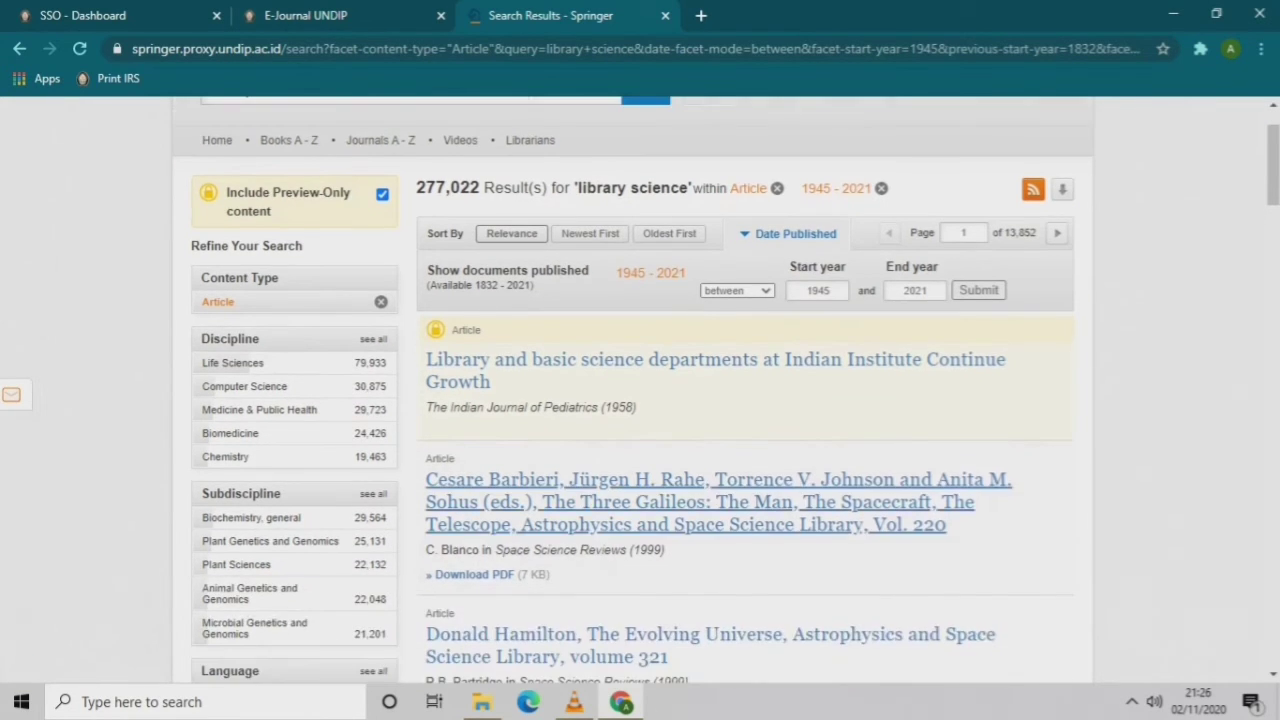
# Remove the 1945 - 2021 date filter and the Article content-type filter from the "library science" results.
pyautogui.scroll(-1, 230, 340)
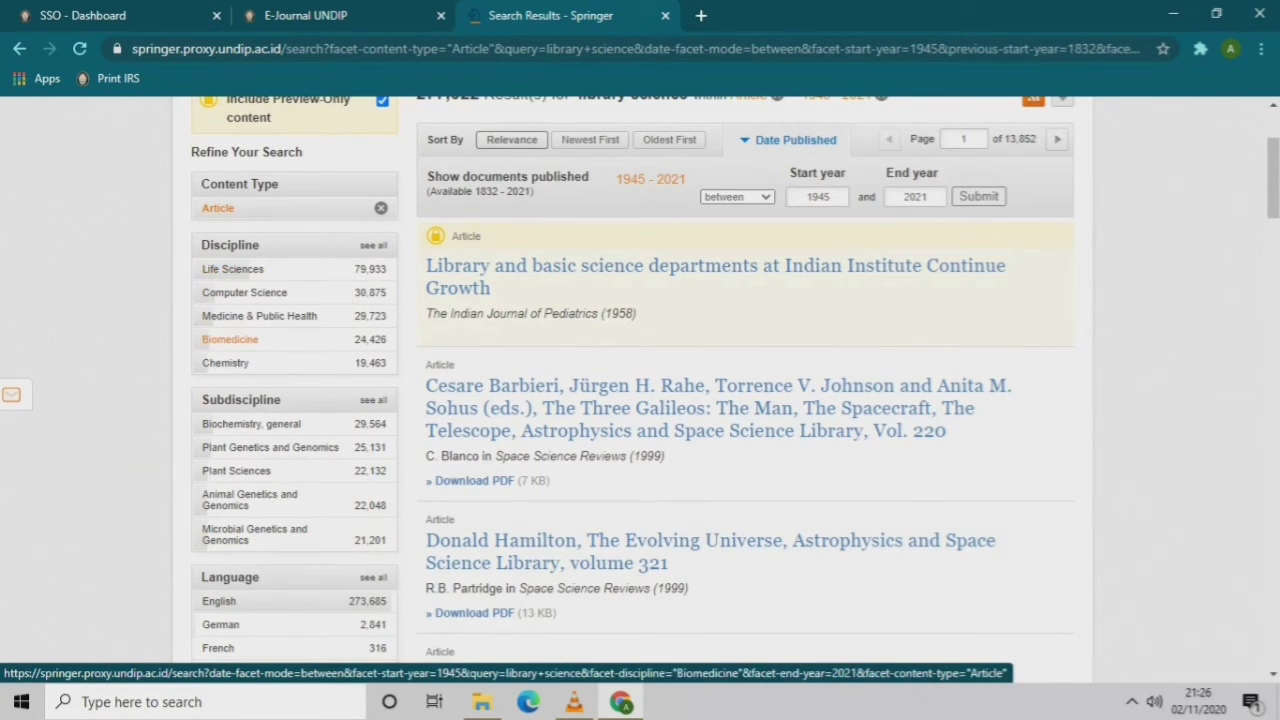
pyautogui.scroll(1, 230, 365)
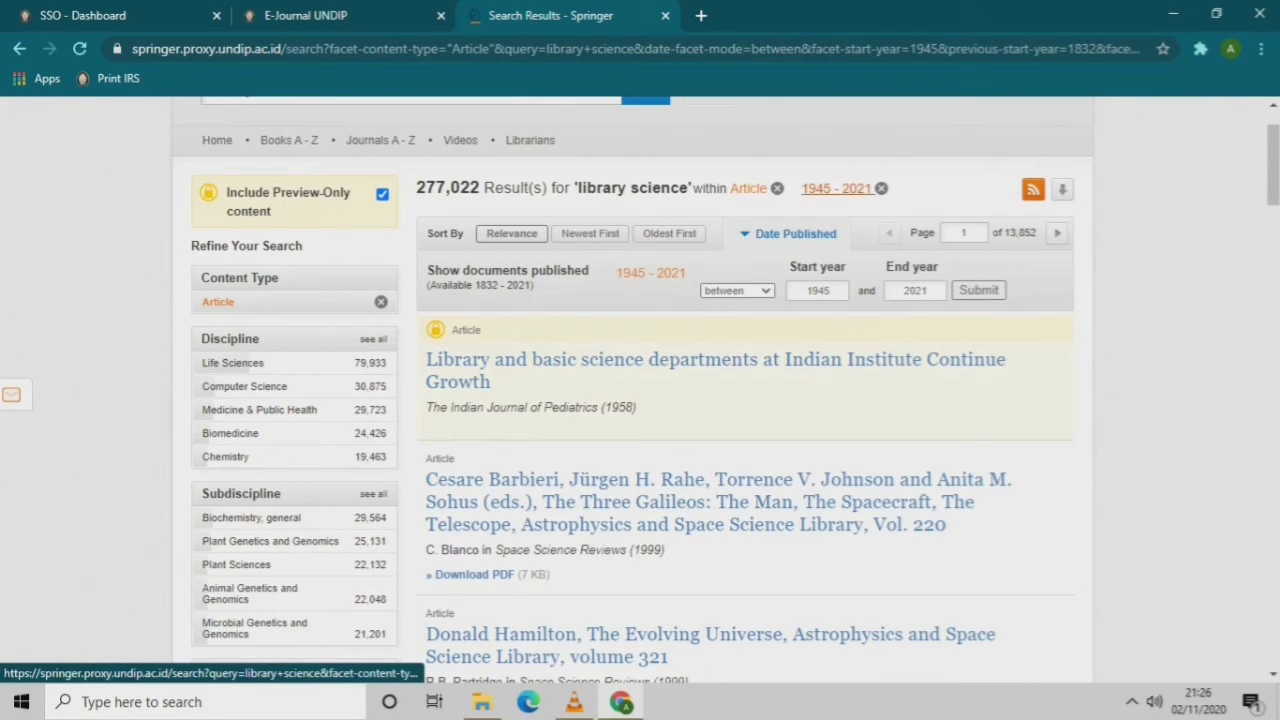
pyautogui.click(881, 188)
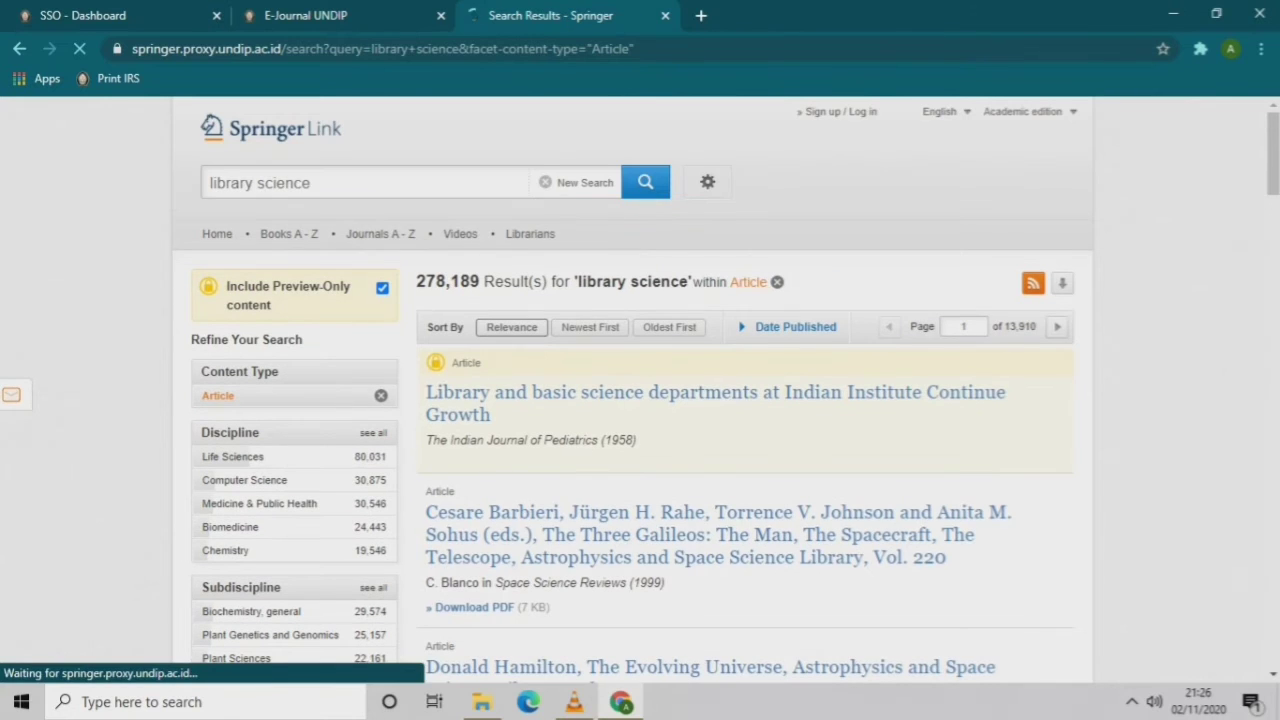
pyautogui.click(777, 282)
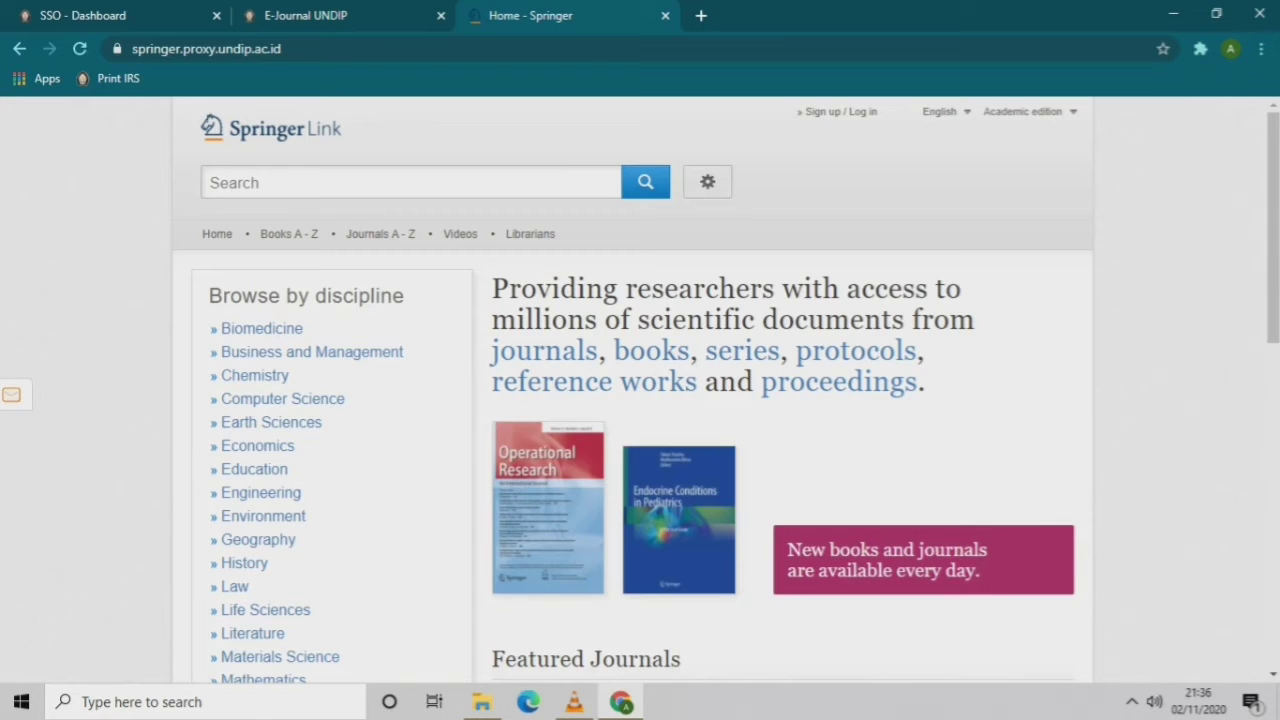
# Open the Advanced Search form and look over its word, title, author, publication date and preview-only options.
pyautogui.click(708, 182)
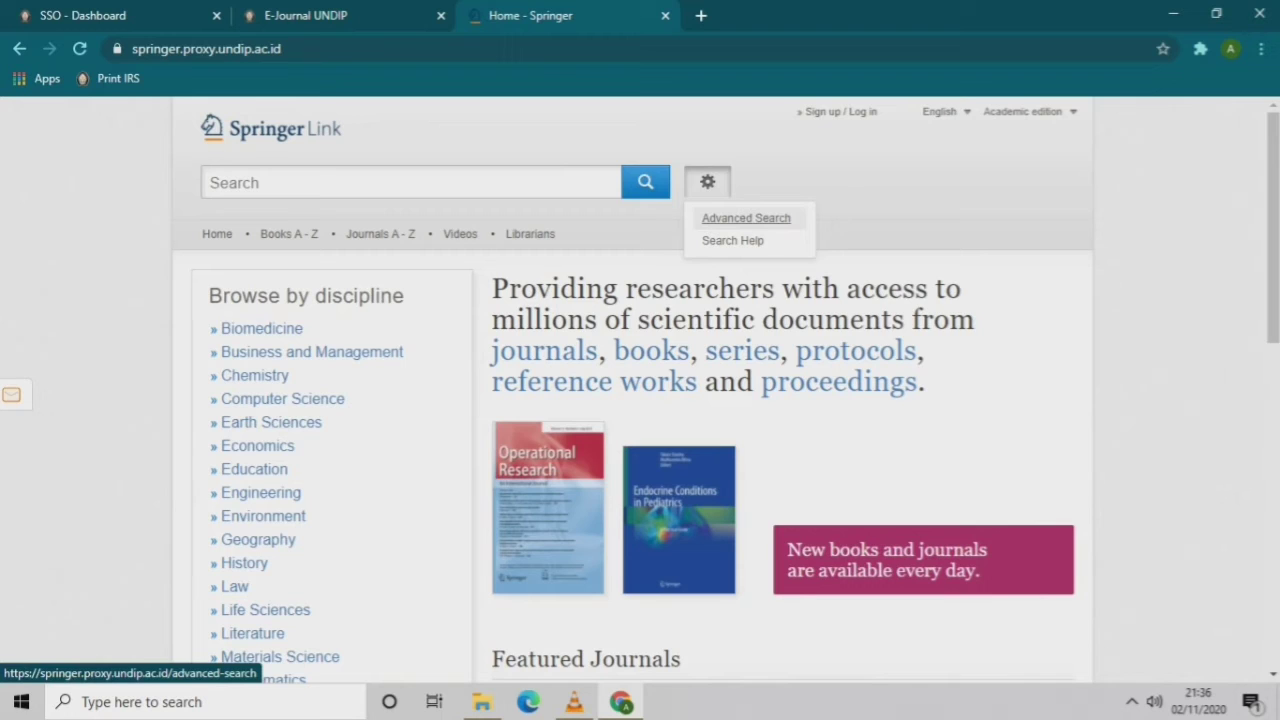
pyautogui.click(746, 218)
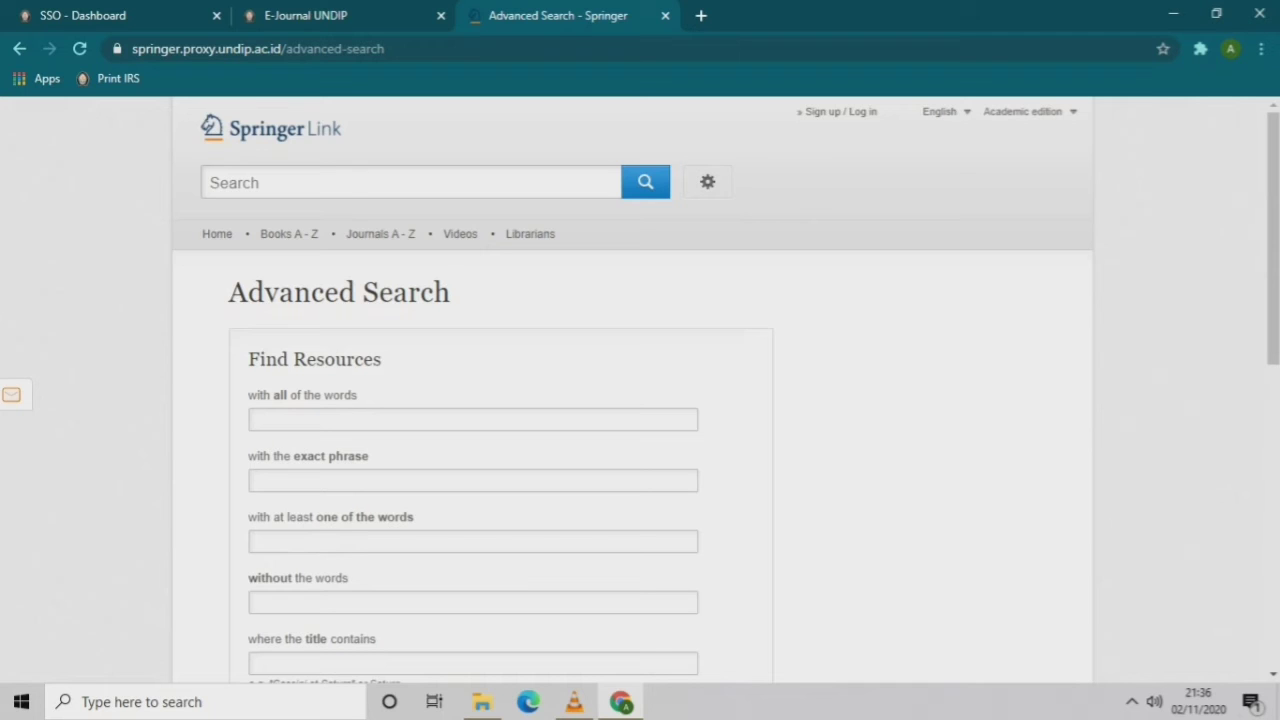
pyautogui.scroll(-1, 640, 390)
pyautogui.scroll(-1, 640, 390)
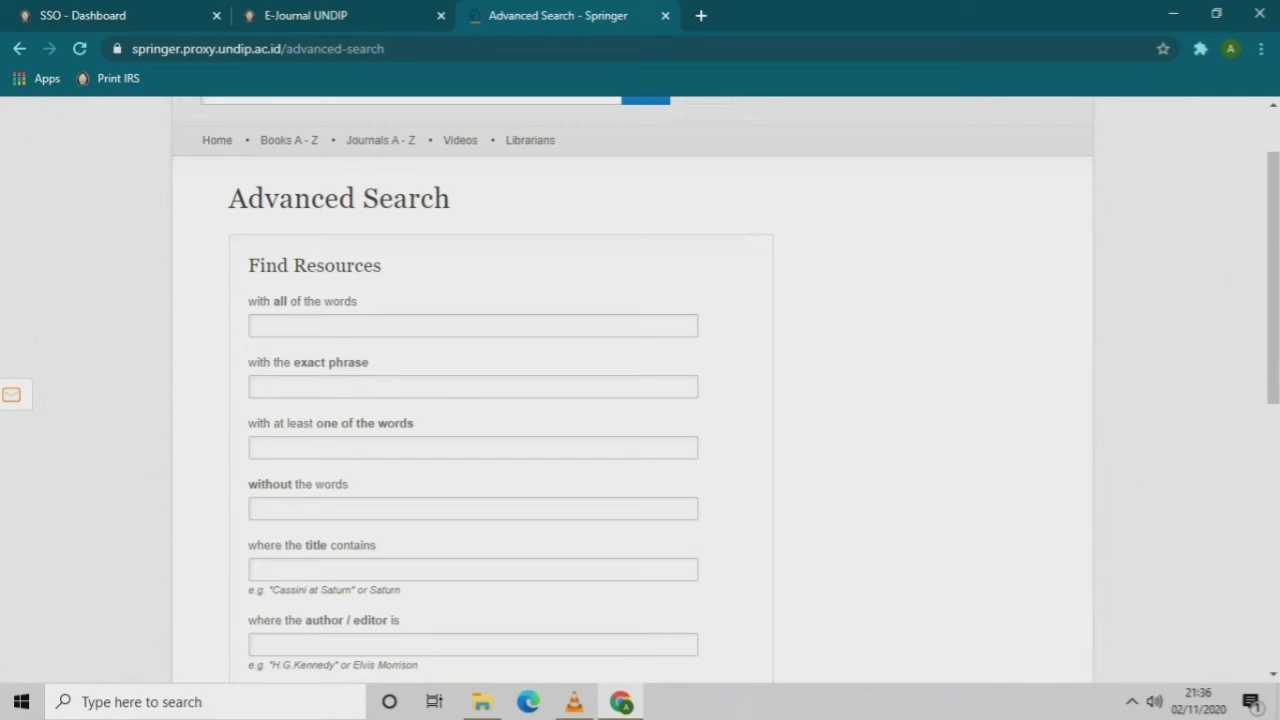
pyautogui.scroll(-1, 640, 390)
pyautogui.scroll(-2, 640, 390)
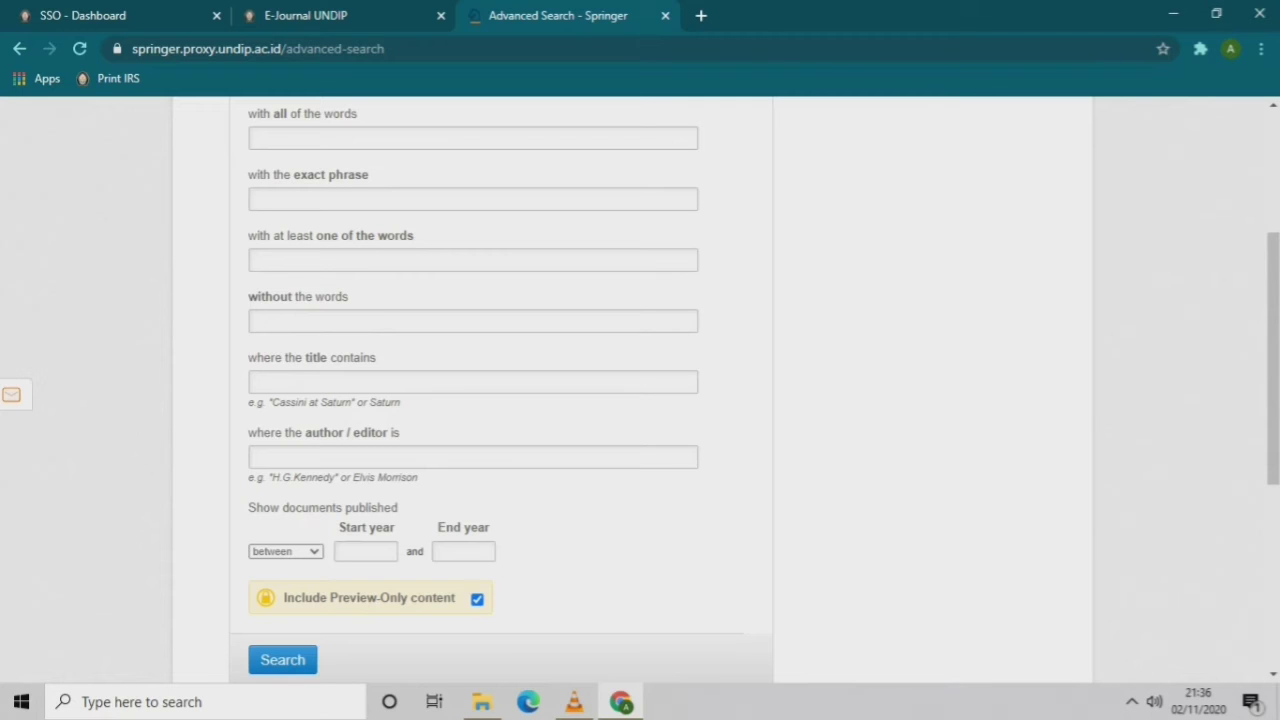
pyautogui.scroll(-2, 640, 390)
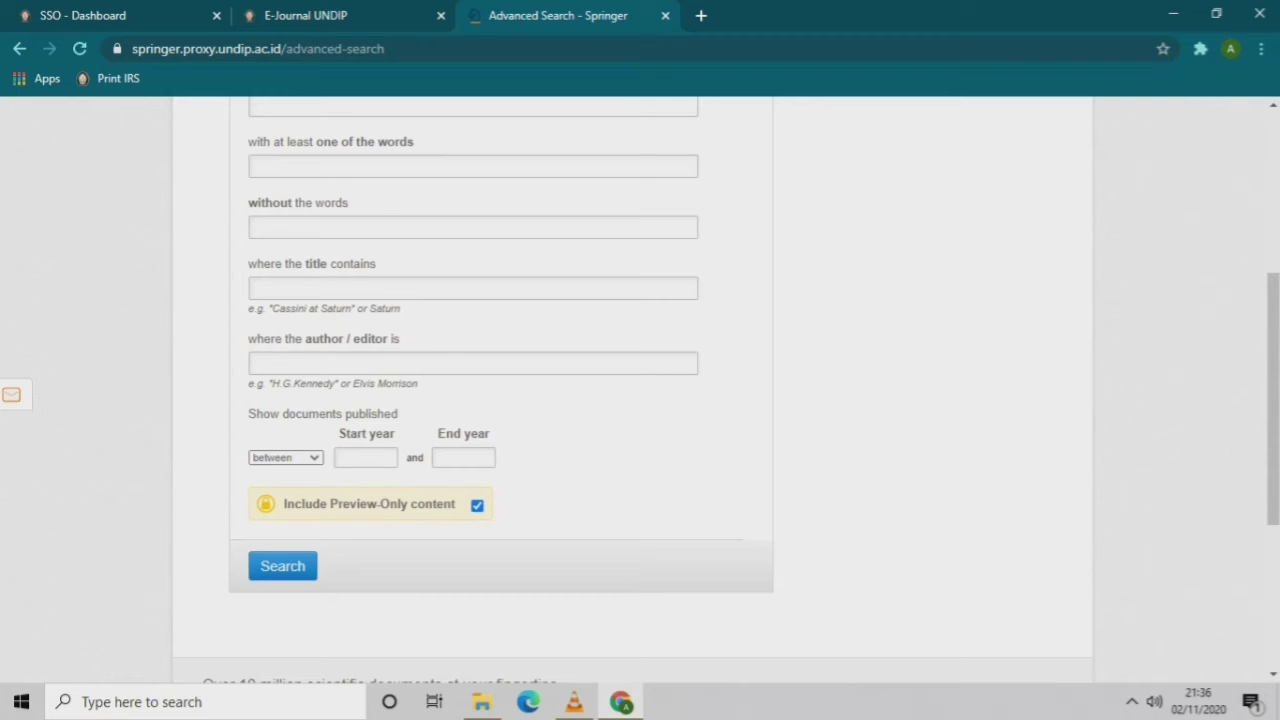
# Run an advanced search for resources with all of the words "library science".
pyautogui.write('lib')
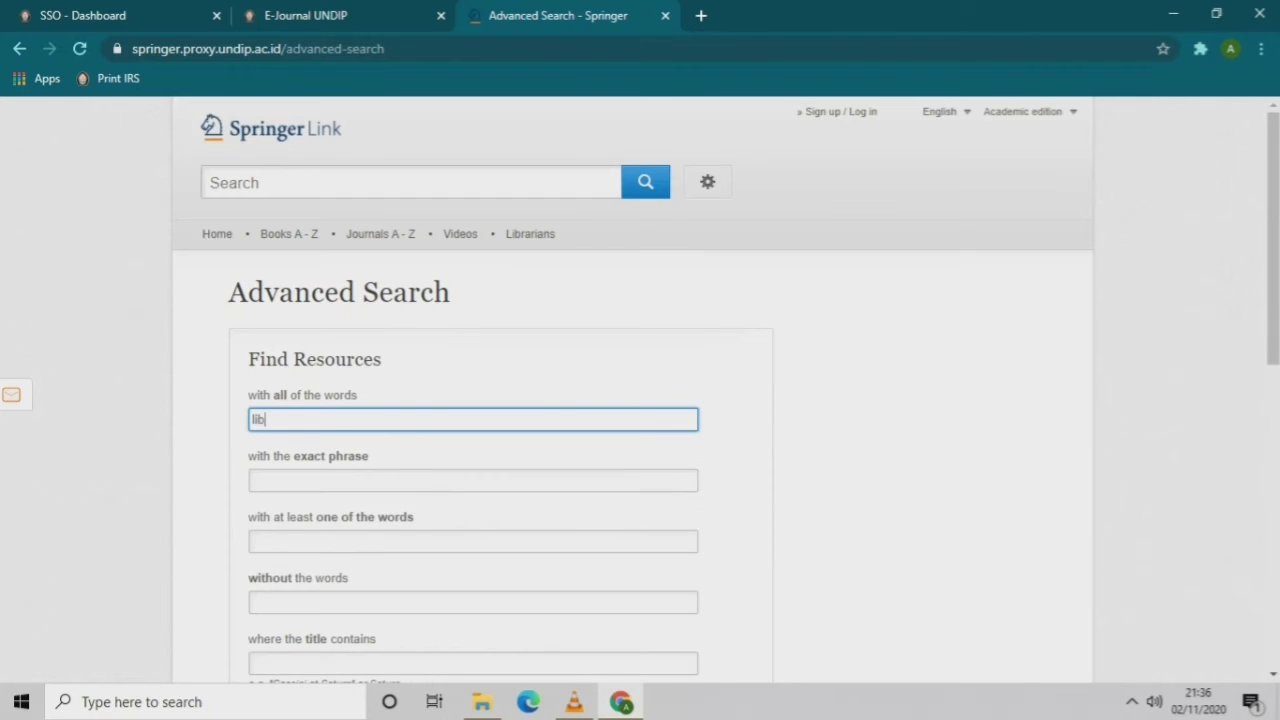
pyautogui.write('rary science')
pyautogui.scroll(-6, 640, 390)
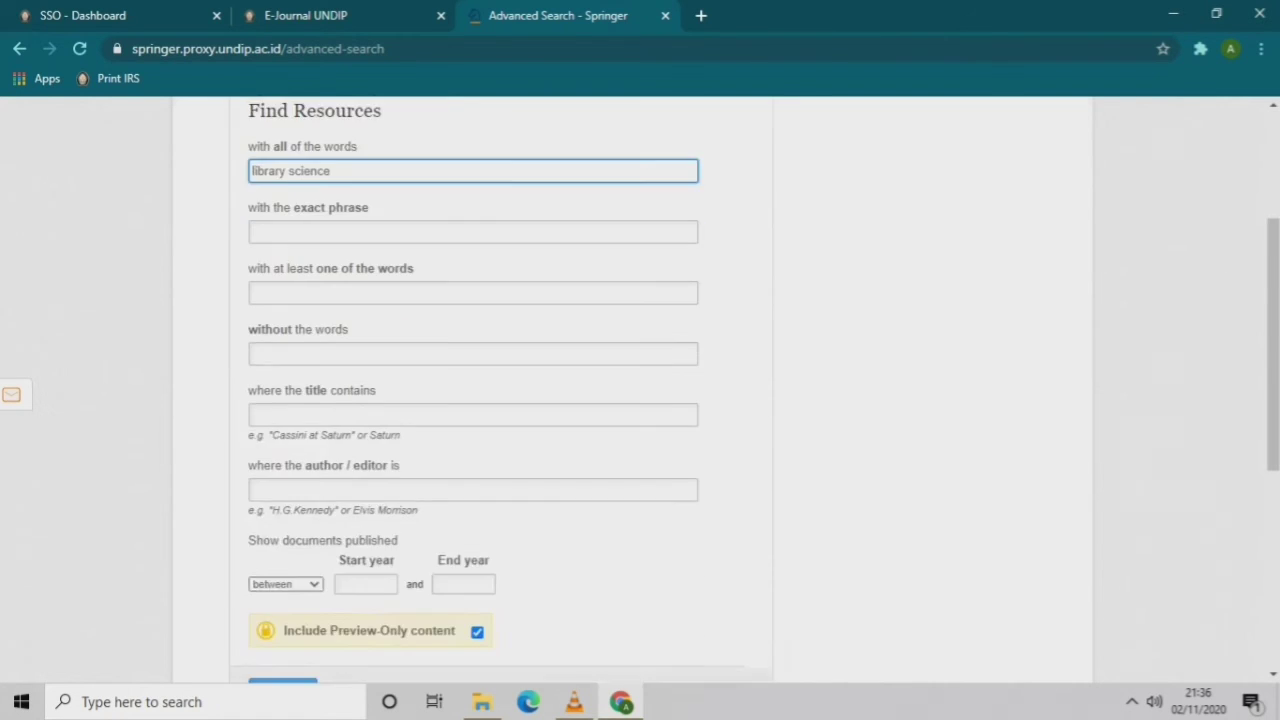
pyautogui.click(282, 378)
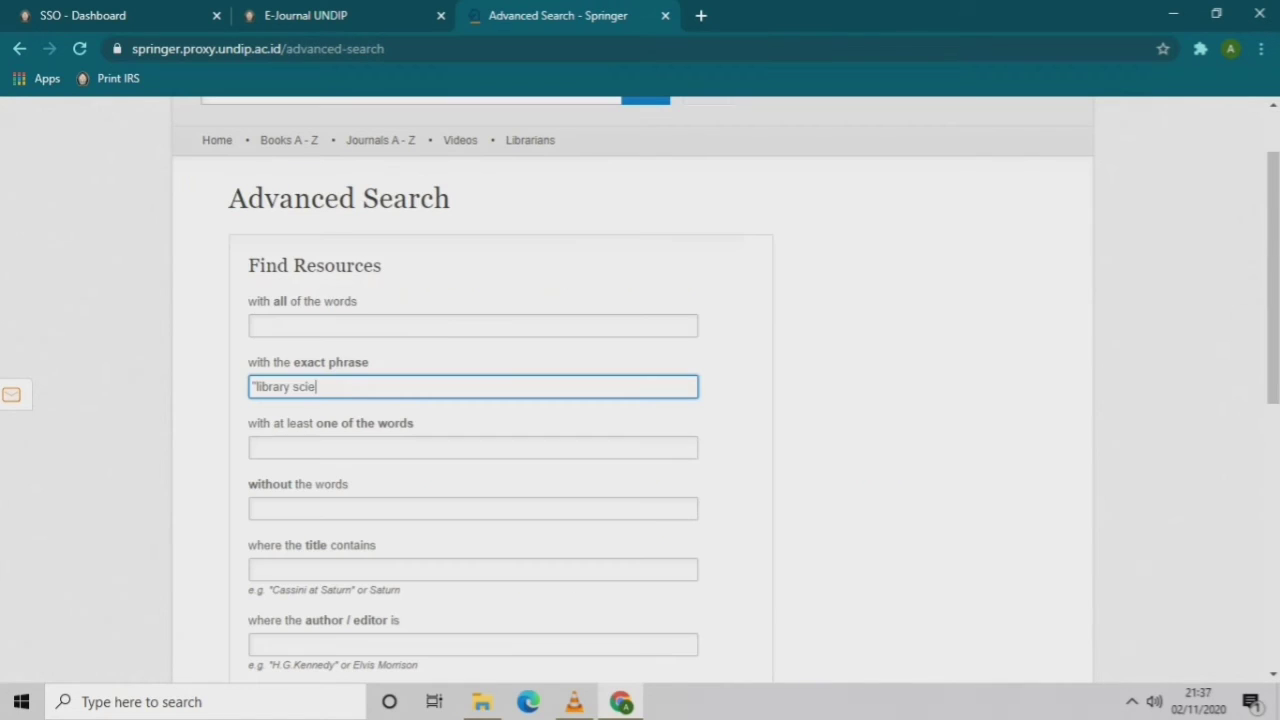
# Run an advanced search for the exact phrase "library science" and look through the results and refinement categories.
pyautogui.write('nce"')
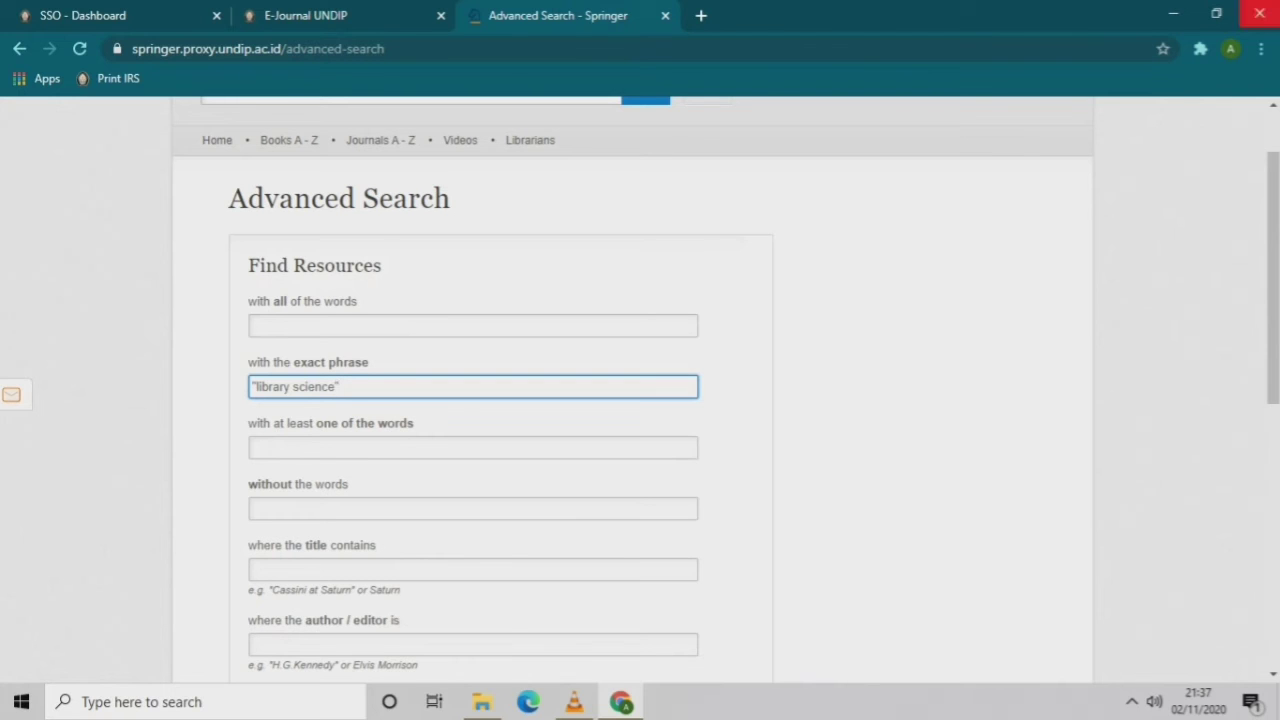
pyautogui.scroll(-5, 640, 390)
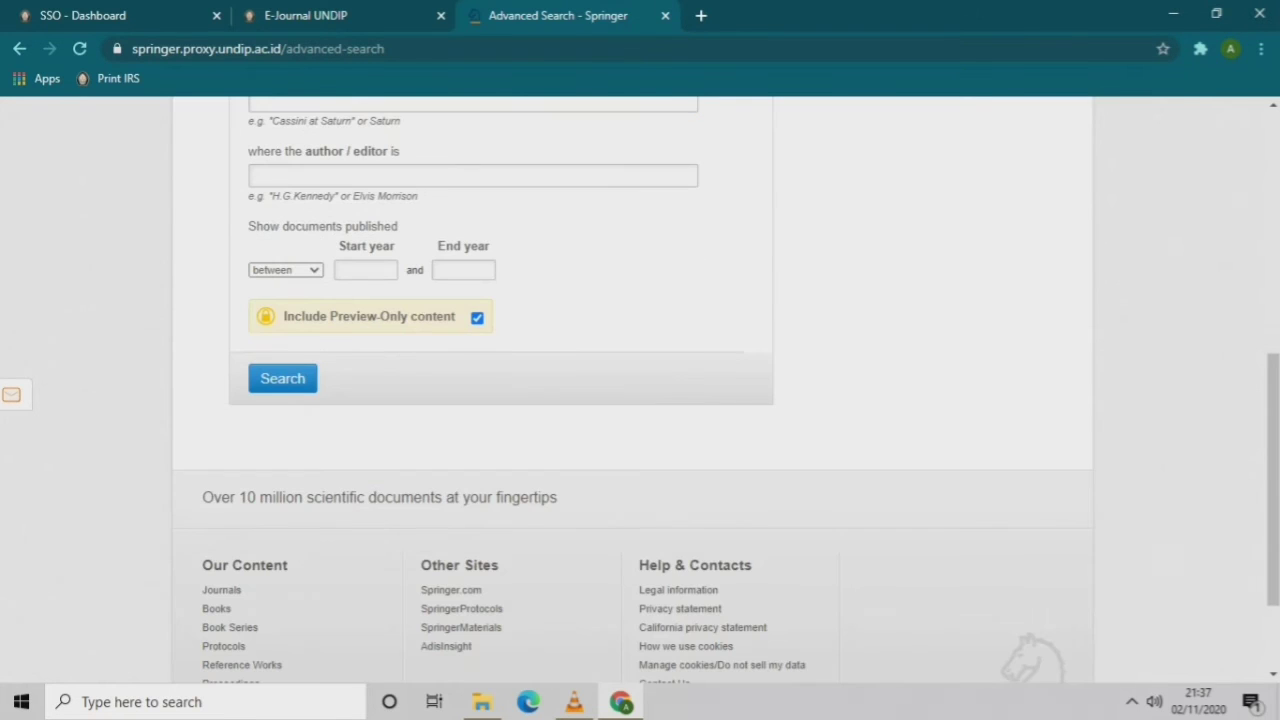
pyautogui.press('Return')
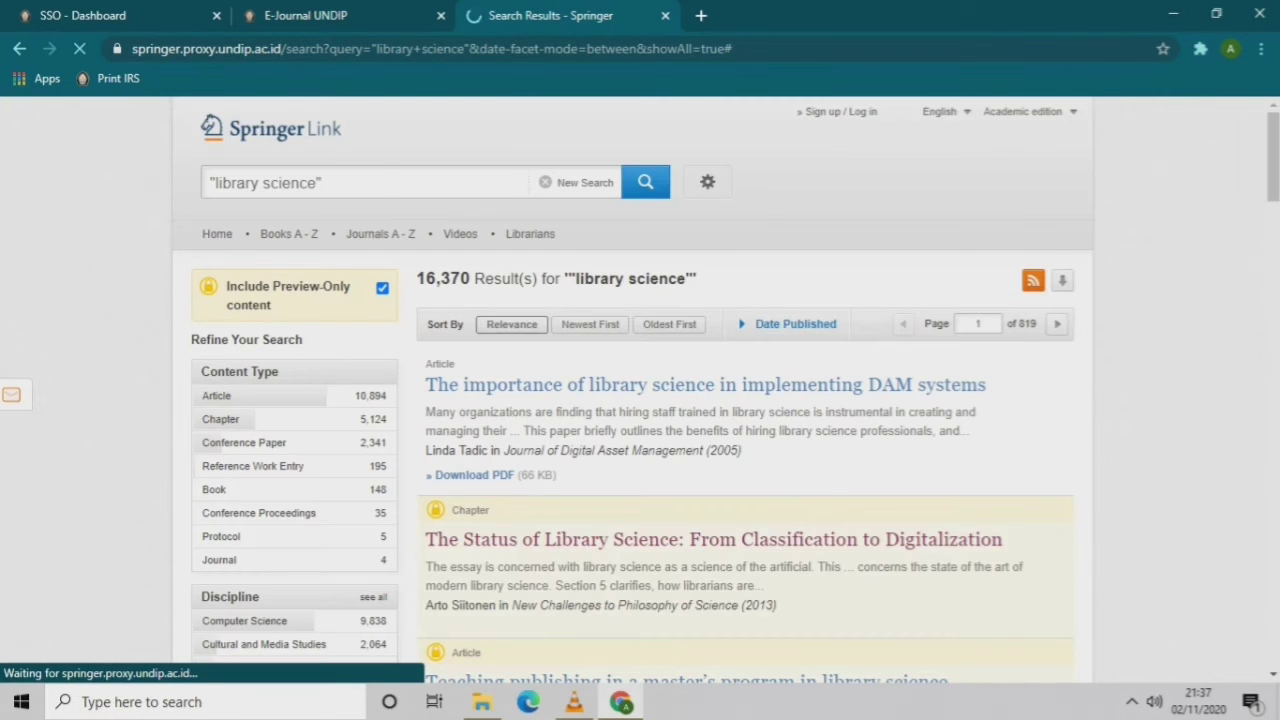
pyautogui.scroll(-1, 640, 395)
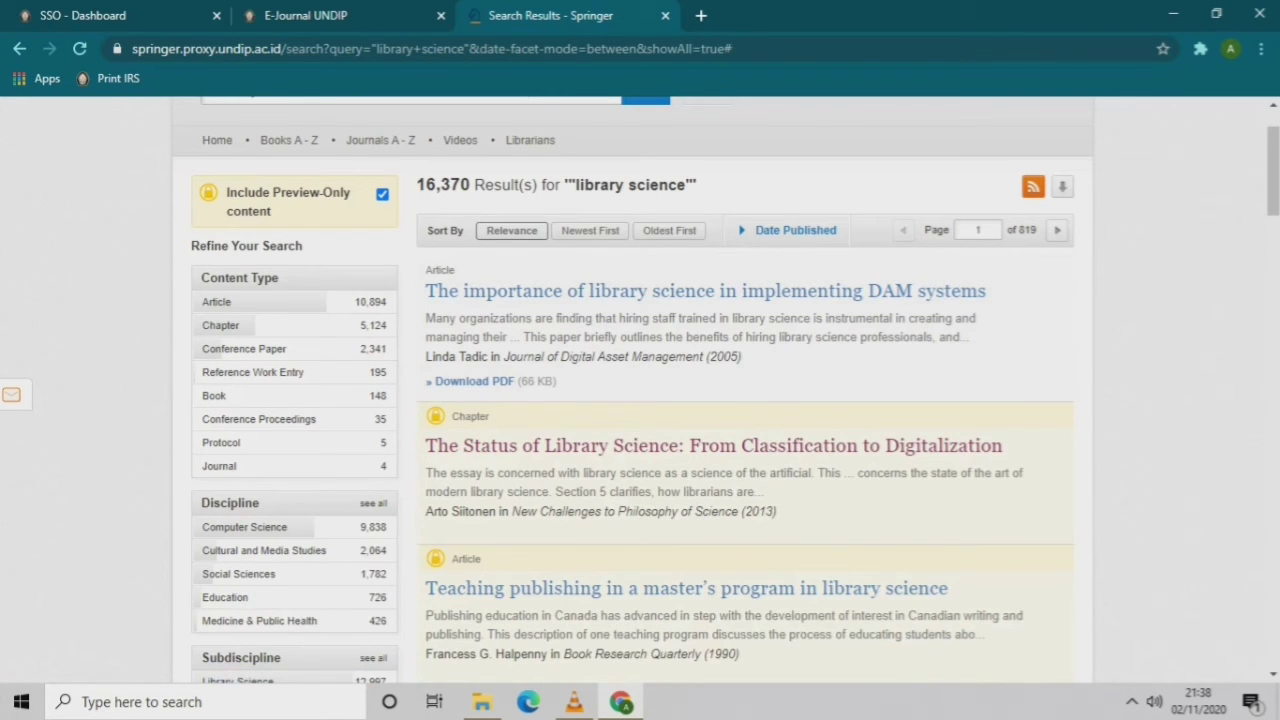
pyautogui.scroll(-1, 700, 355)
pyautogui.scroll(-2, 700, 355)
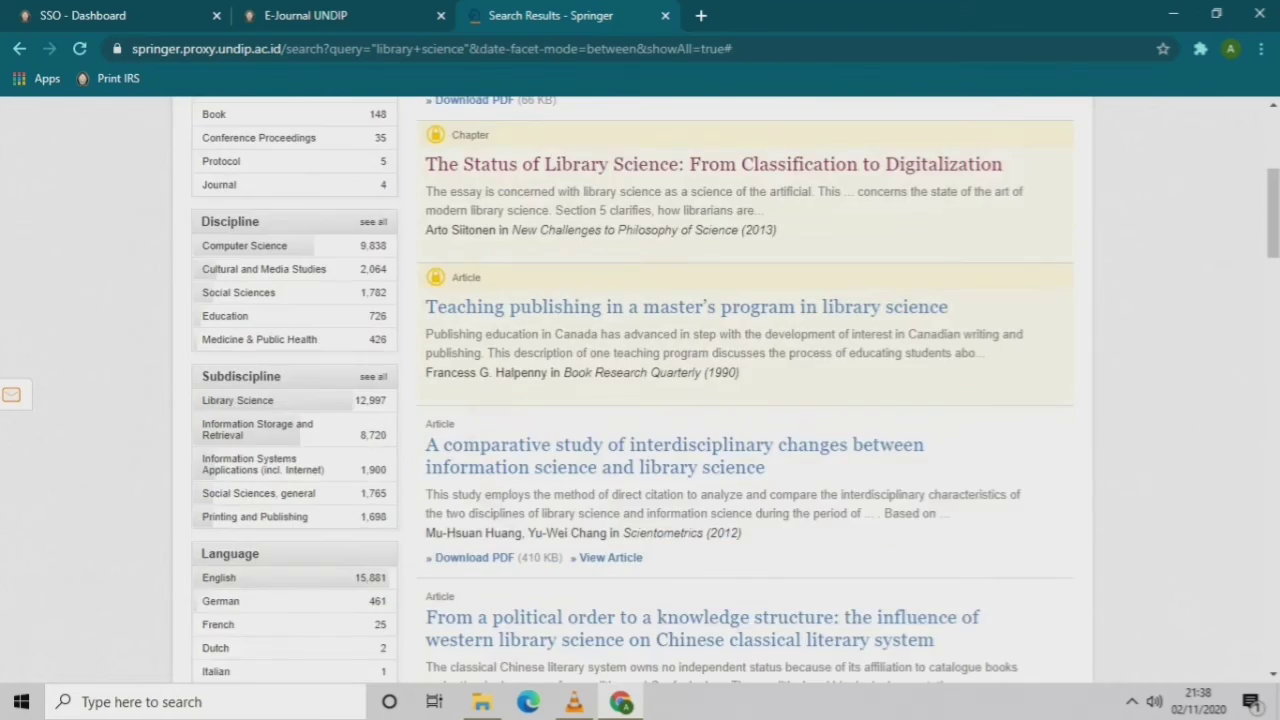
pyautogui.scroll(1, 480, 372)
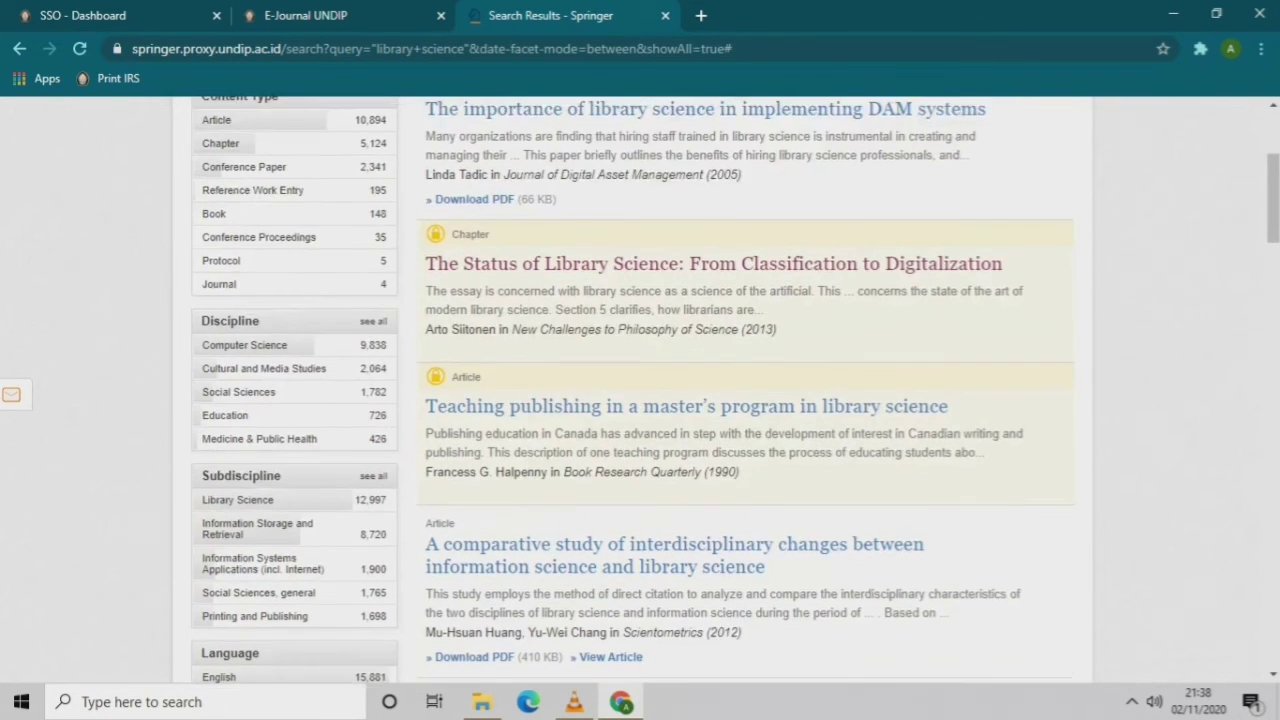
pyautogui.scroll(3, 640, 390)
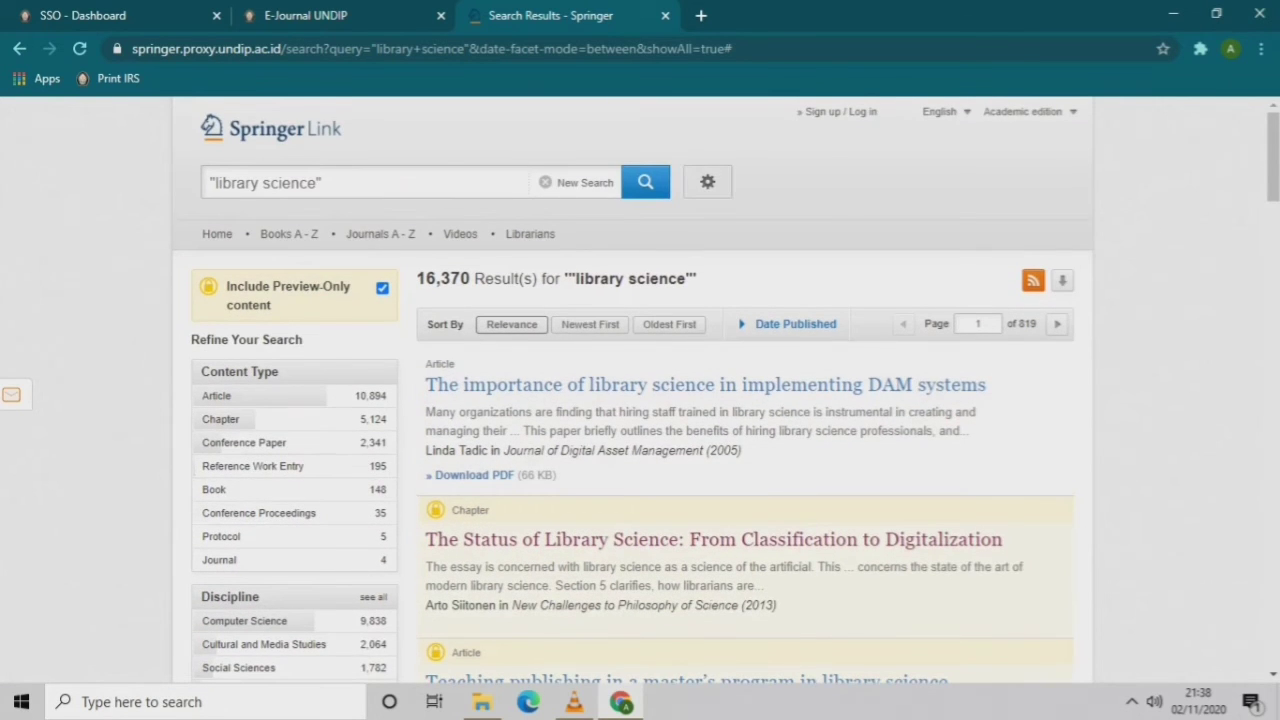
# Run a new advanced search for resources with at least one of the words "library science".
pyautogui.click(707, 182)
pyautogui.click(750, 218)
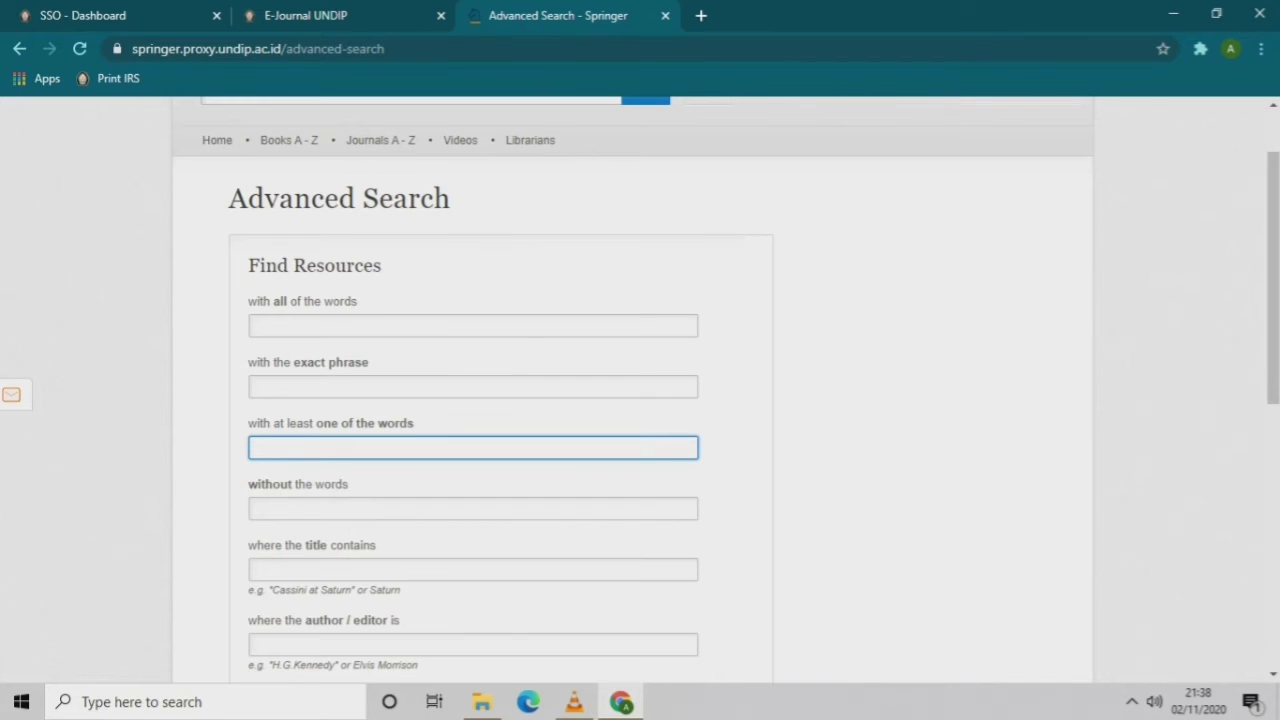
pyautogui.write('library science')
pyautogui.scroll(-3, 640, 390)
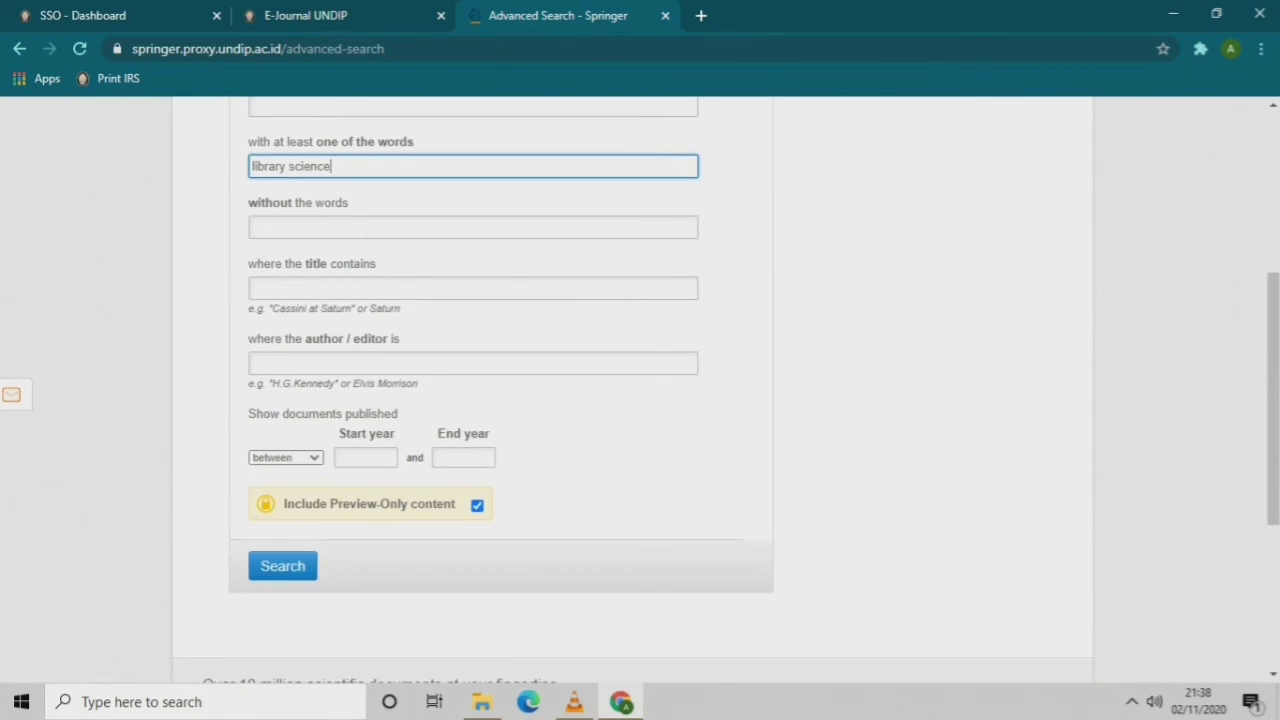
pyautogui.click(283, 566)
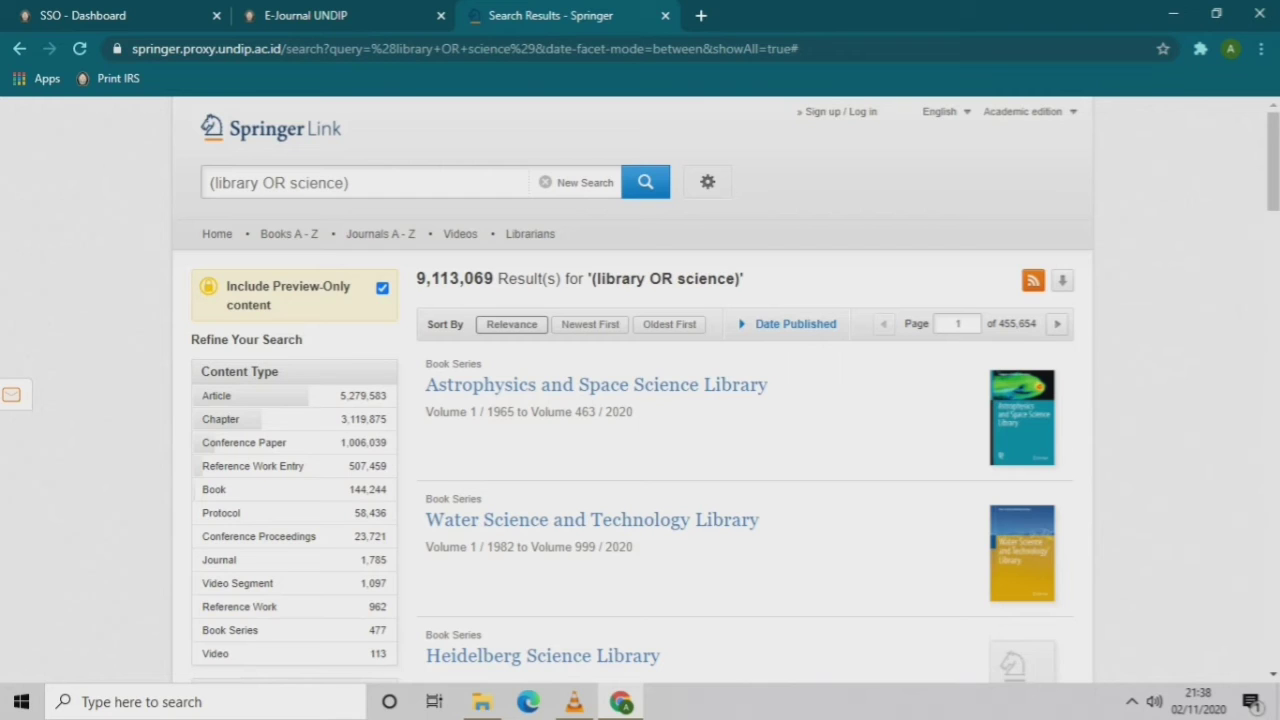
# Run a new advanced search for resources without the words "library science".
pyautogui.click(708, 182)
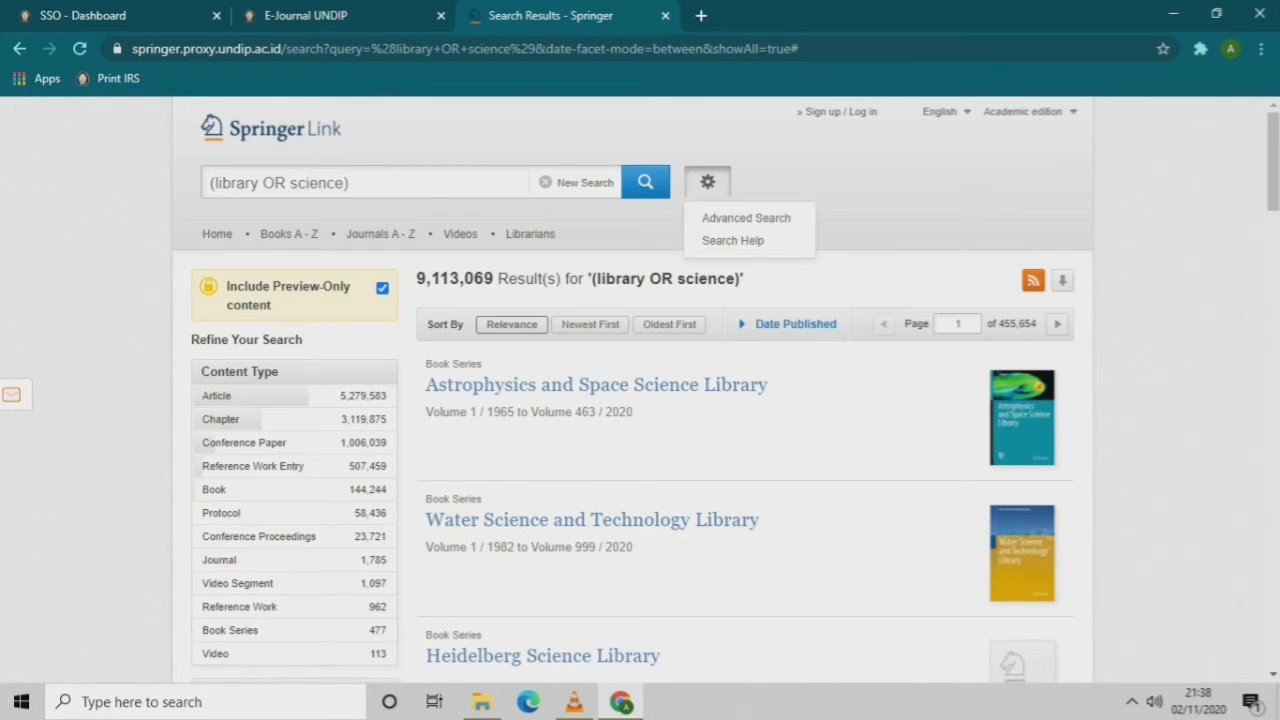
pyautogui.click(746, 218)
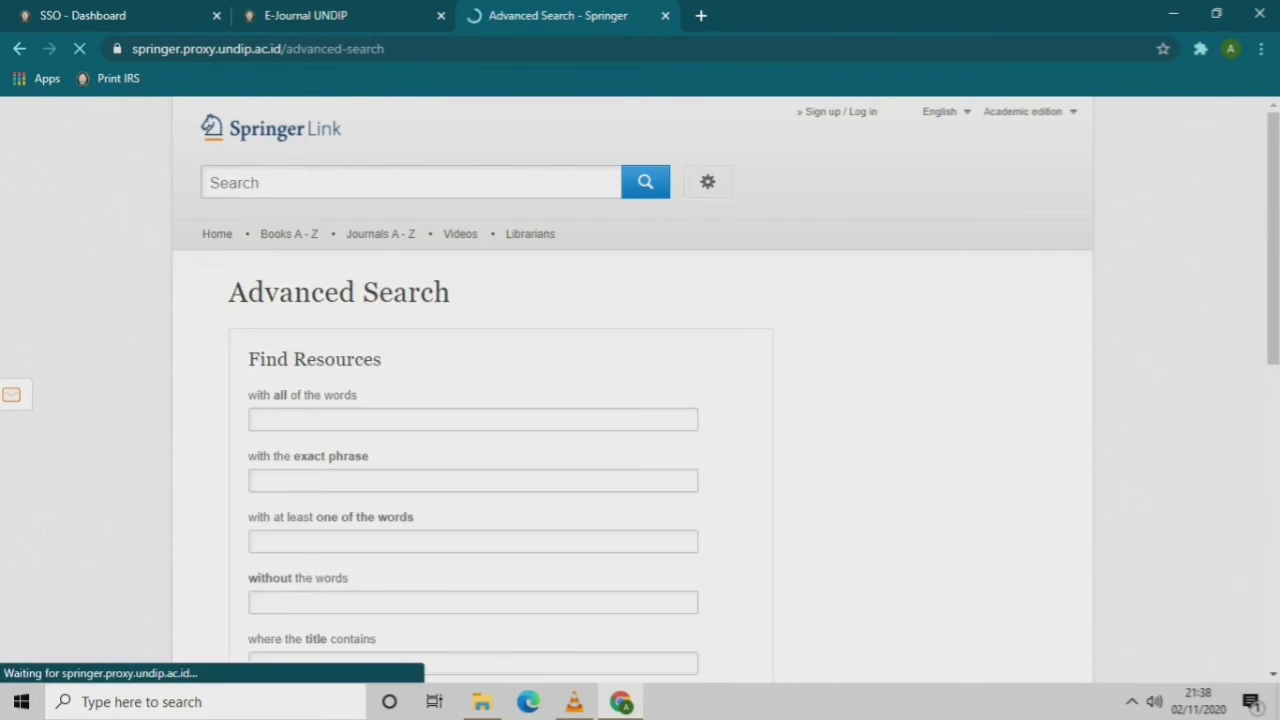
pyautogui.scroll(-3, 632, 390)
pyautogui.click(473, 321)
pyautogui.write('librar')
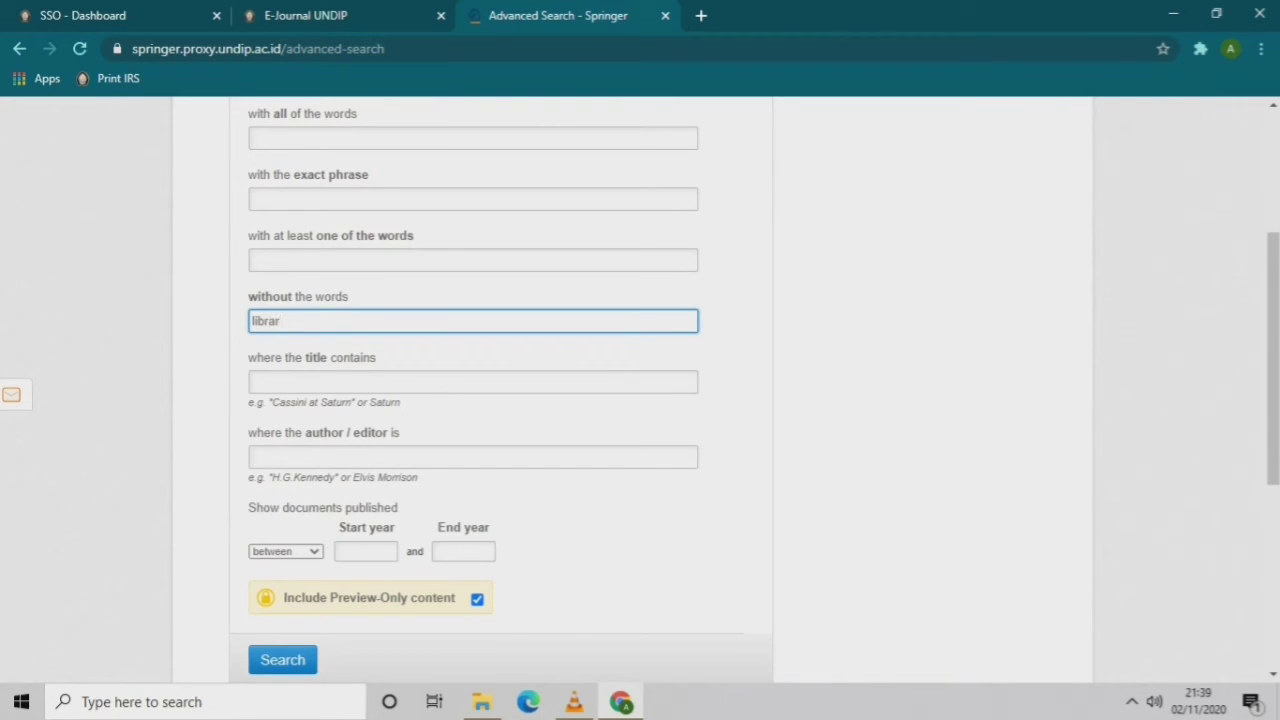
pyautogui.write('y science')
pyautogui.click(282, 659)
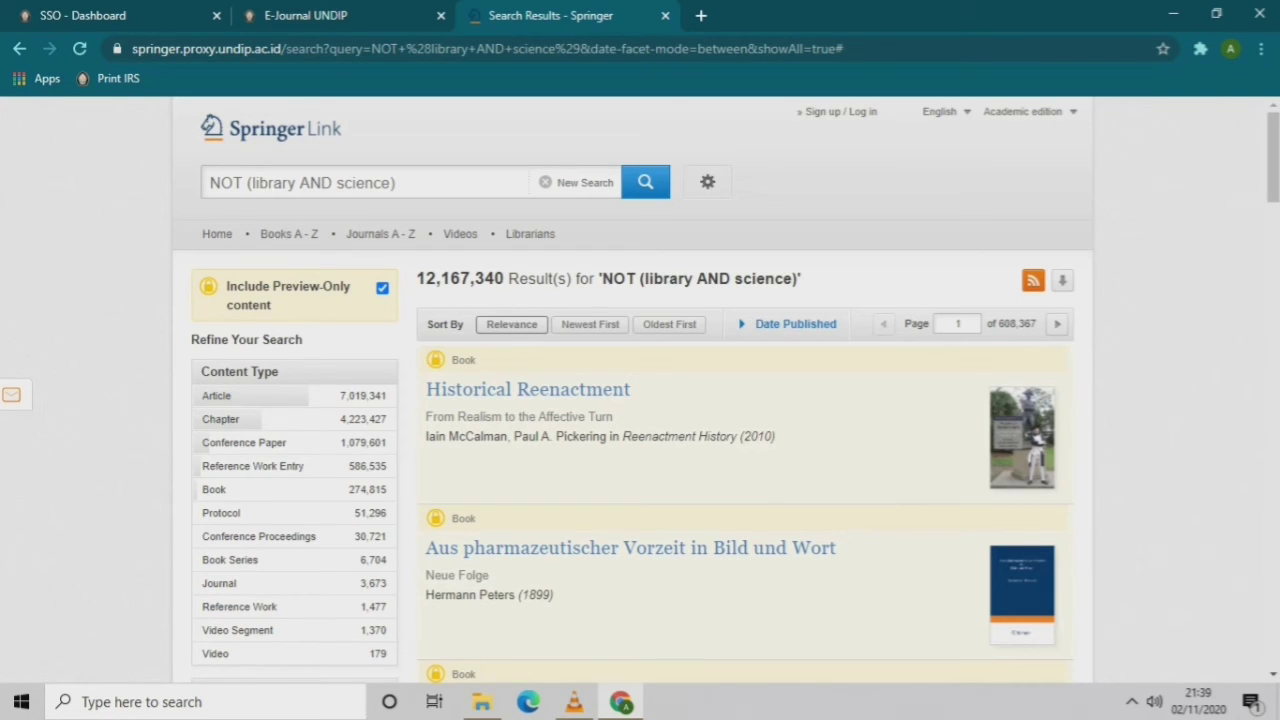
# Run an advanced search for resources whose title contains "library science" and look through the matching documents.
pyautogui.scroll(-2, 633, 390)
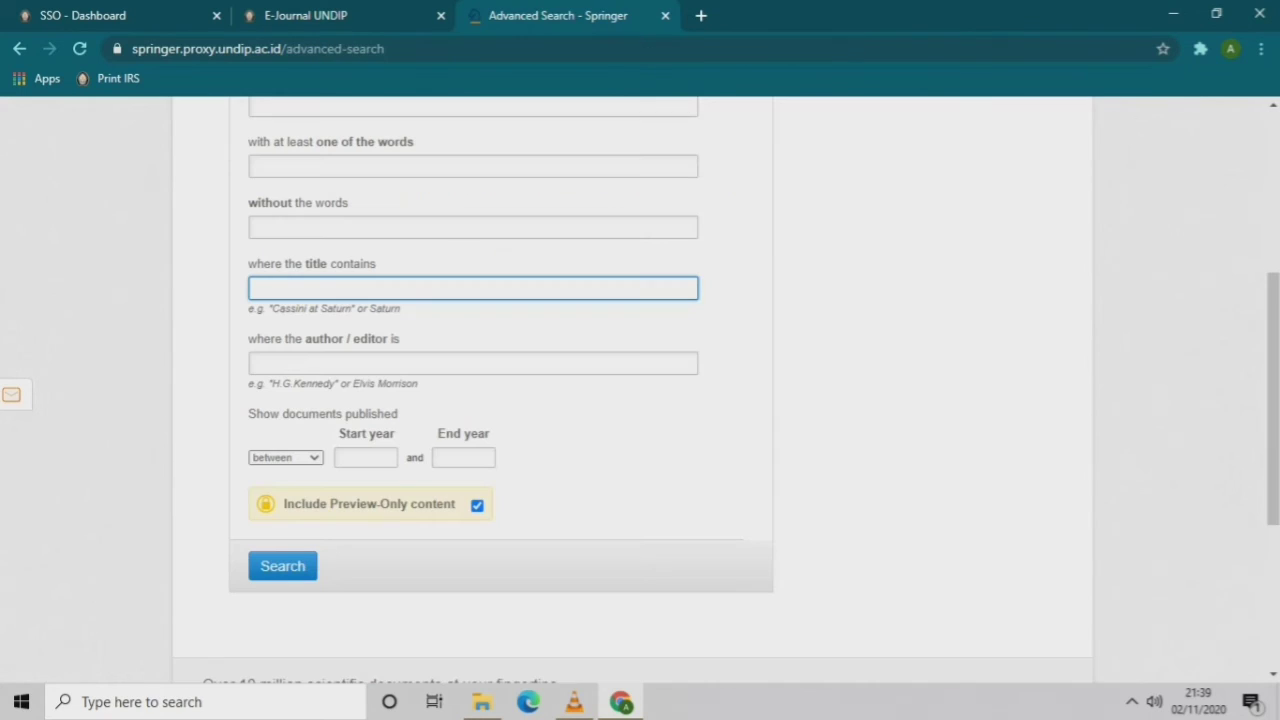
pyautogui.write('library')
pyautogui.write('science')
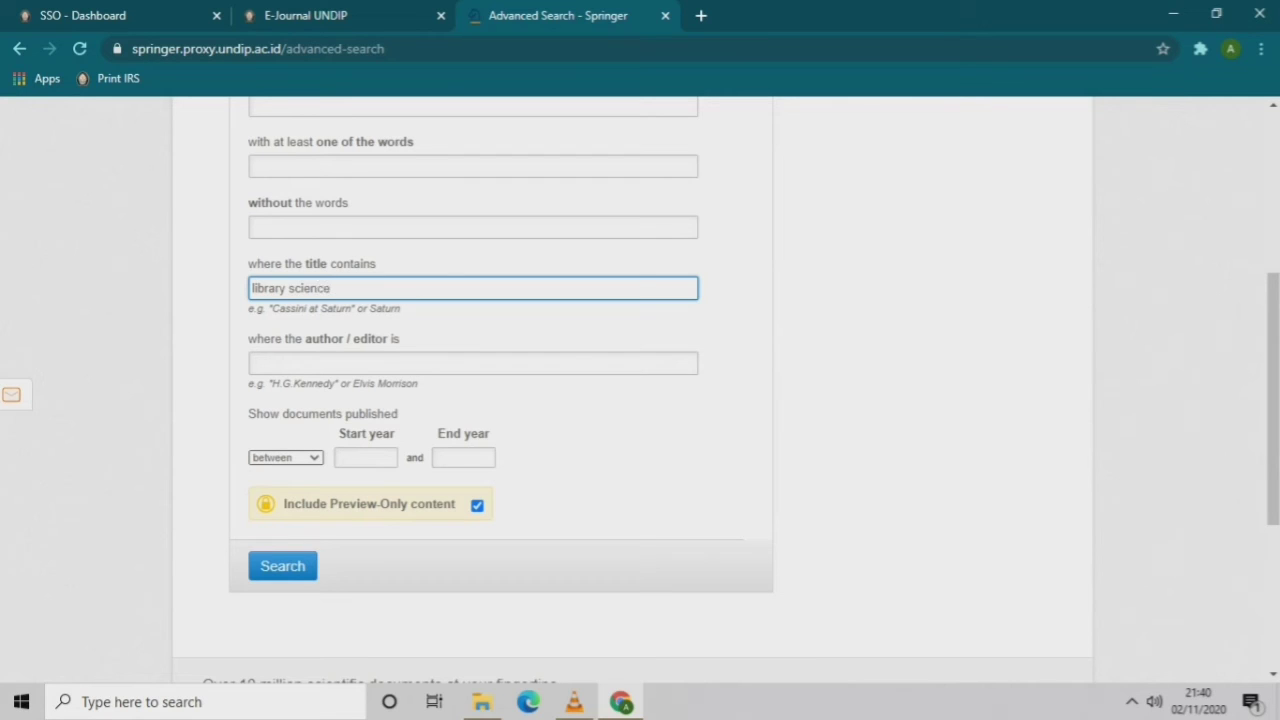
pyautogui.press('Return')
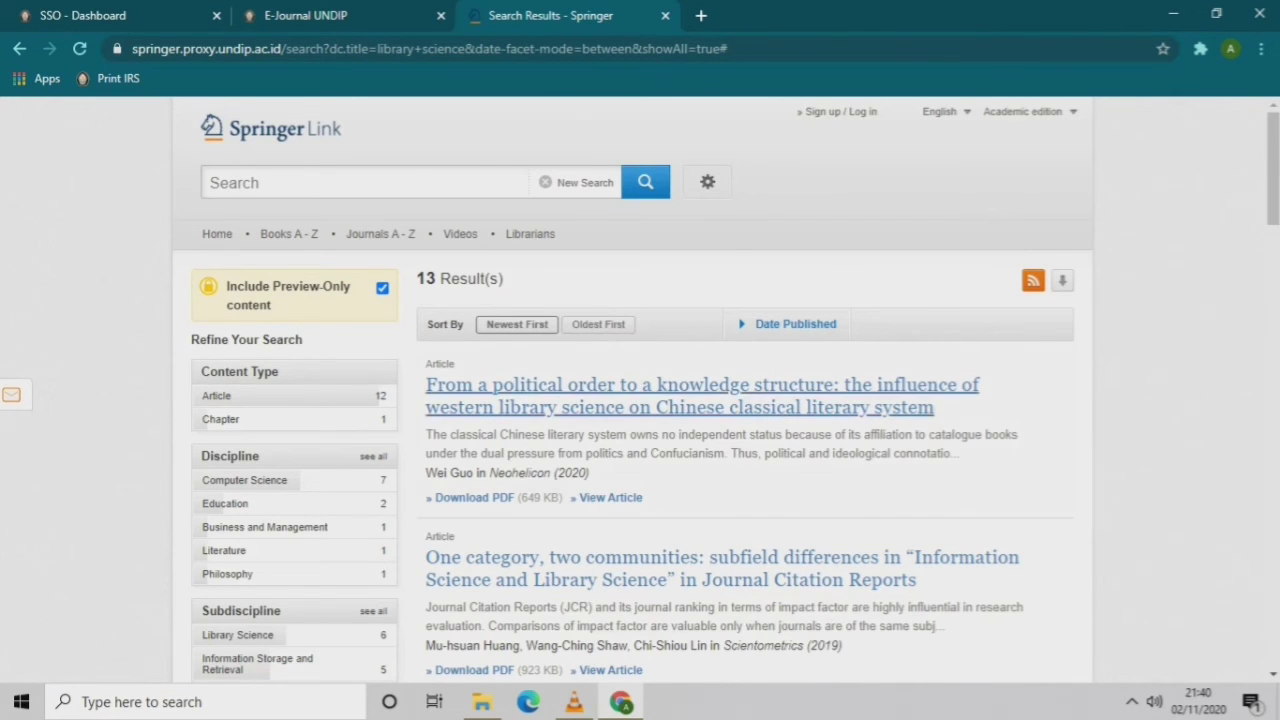
pyautogui.scroll(-2, 680, 395)
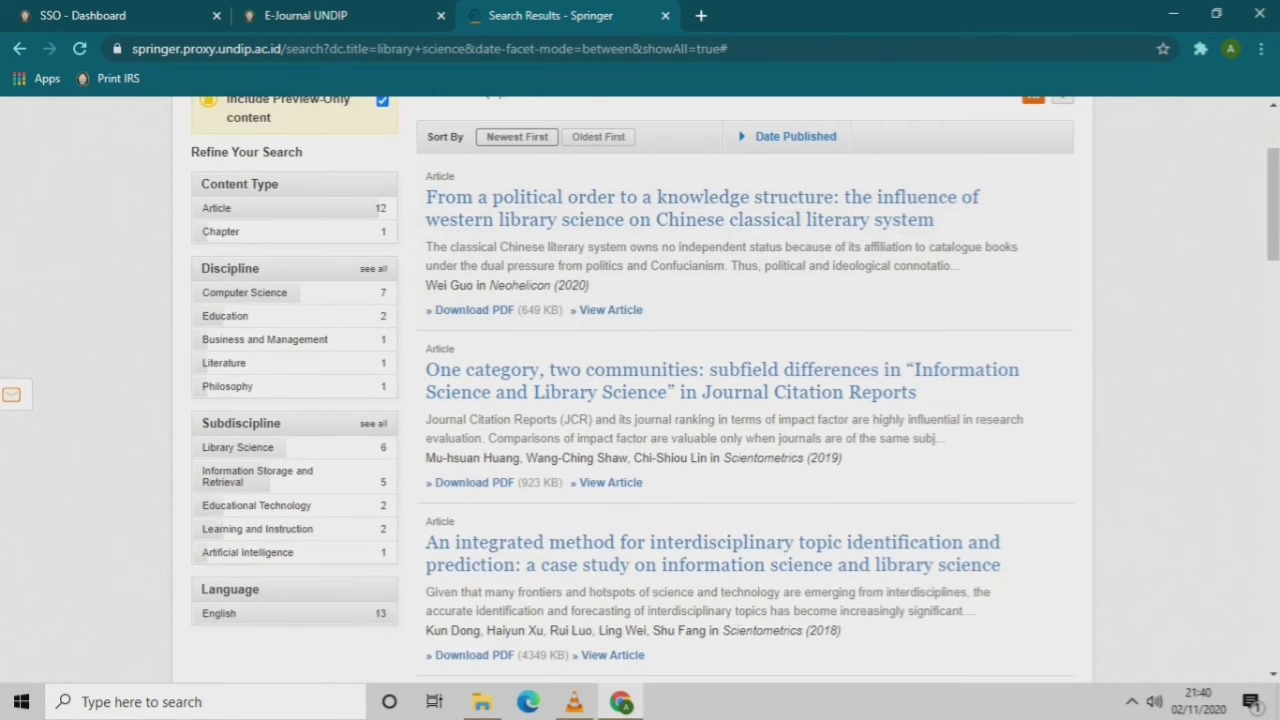
pyautogui.scroll(-2, 680, 395)
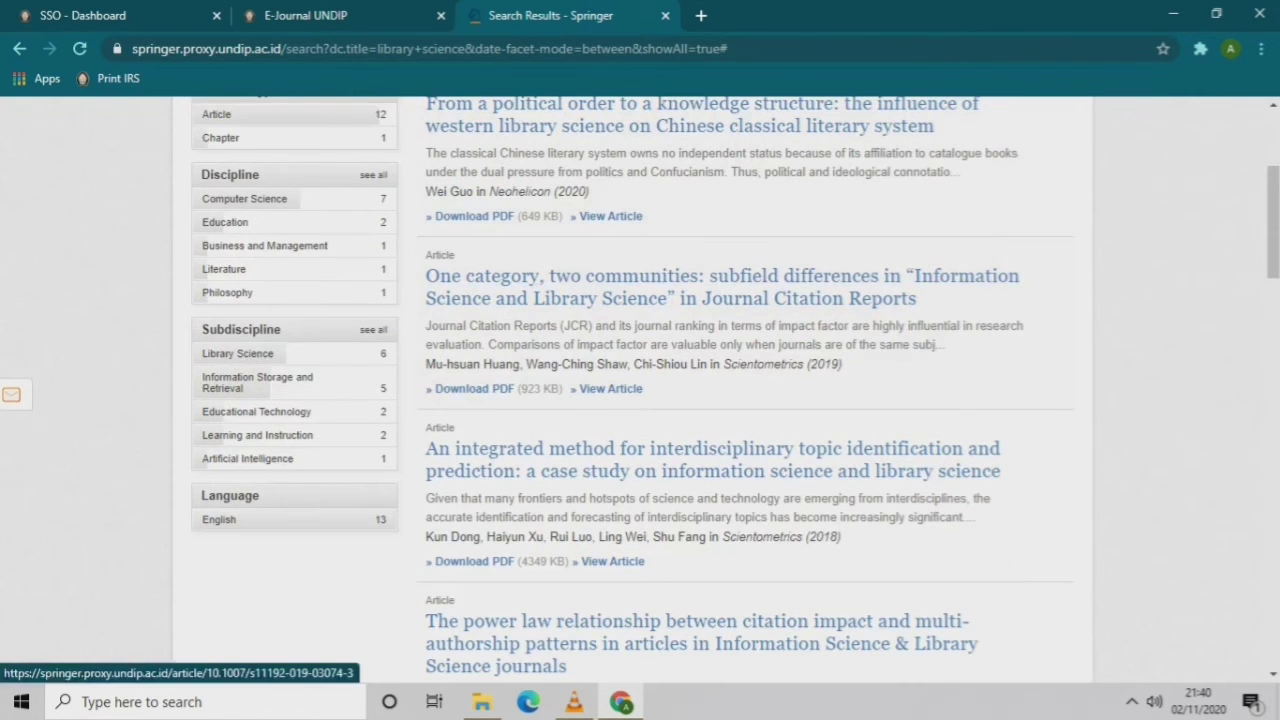
pyautogui.scroll(-2, 680, 370)
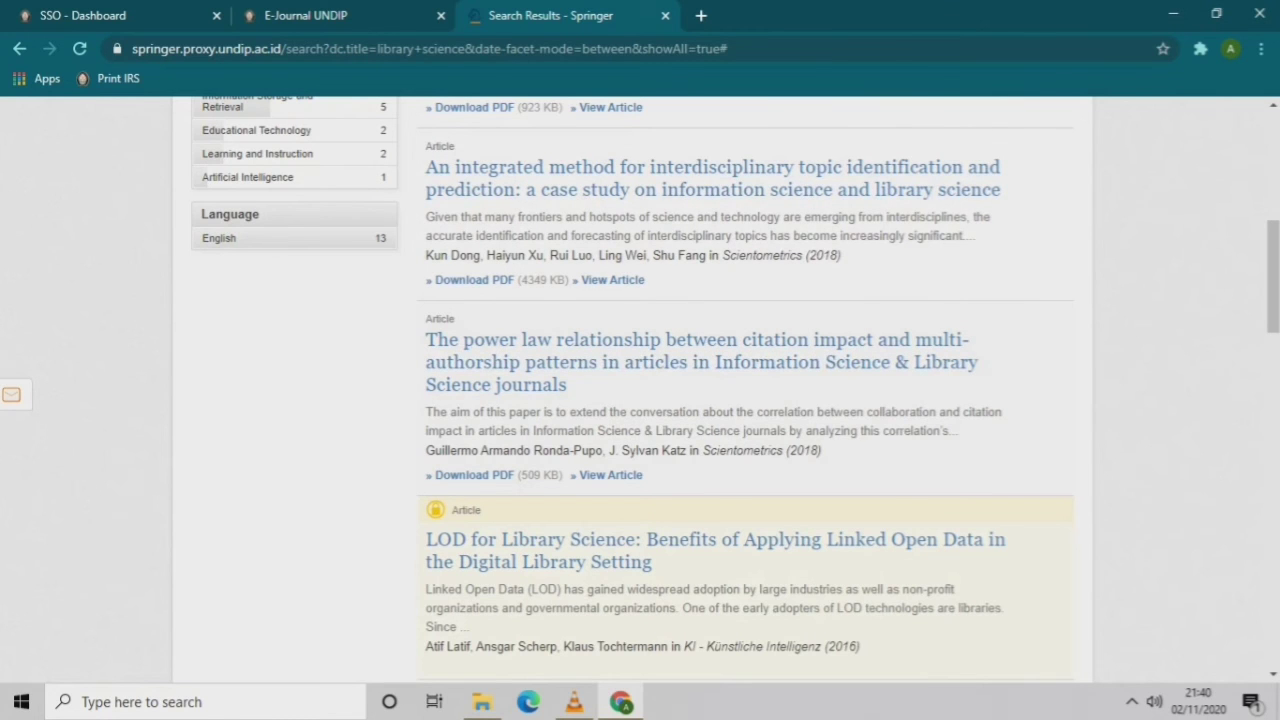
pyautogui.scroll(5, 640, 390)
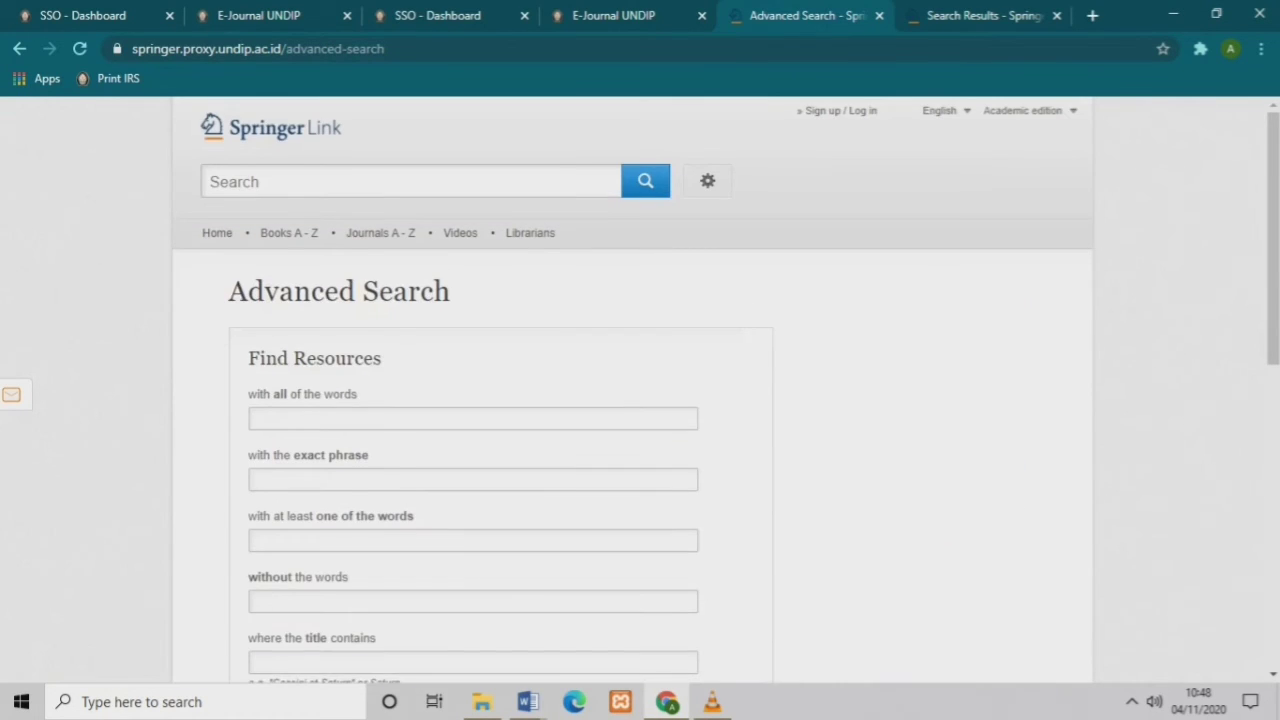
# Run an advanced search by author/editor, using the full name of the author of the library science article on DAM systems.
pyautogui.scroll(-7, 640, 390)
pyautogui.scroll(2, 640, 390)
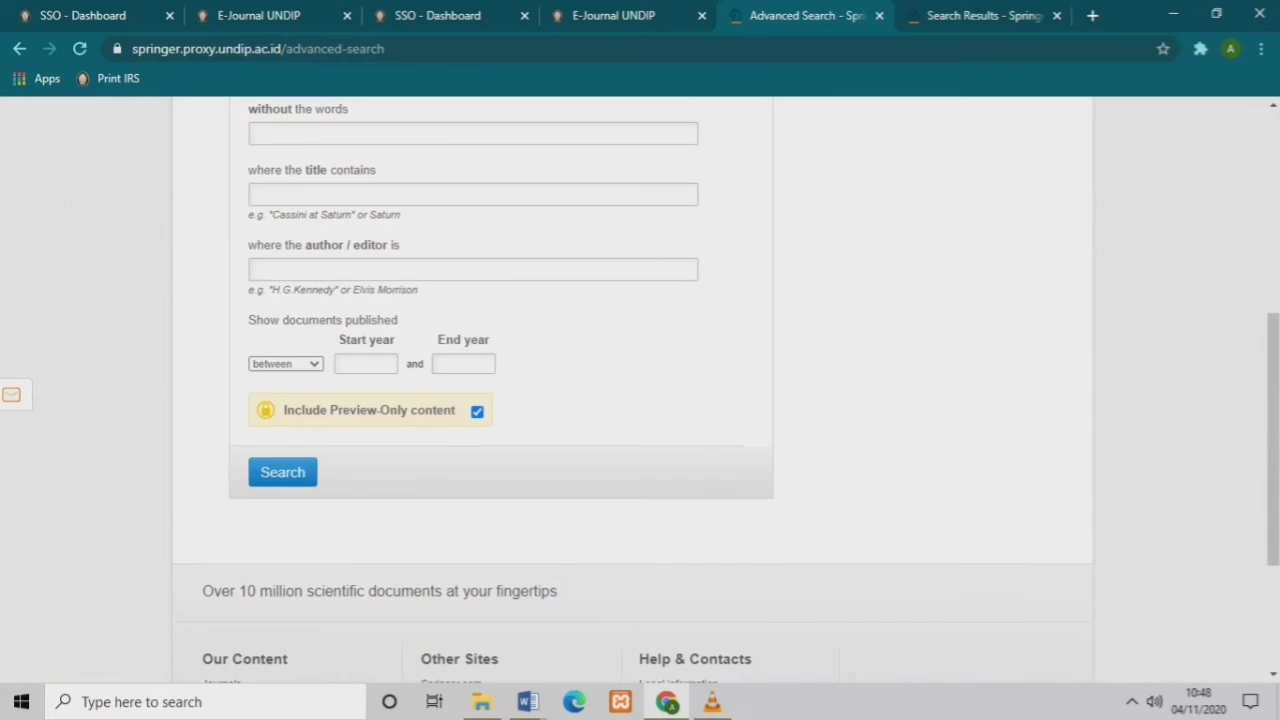
pyautogui.click(400, 269)
pyautogui.press('Down')
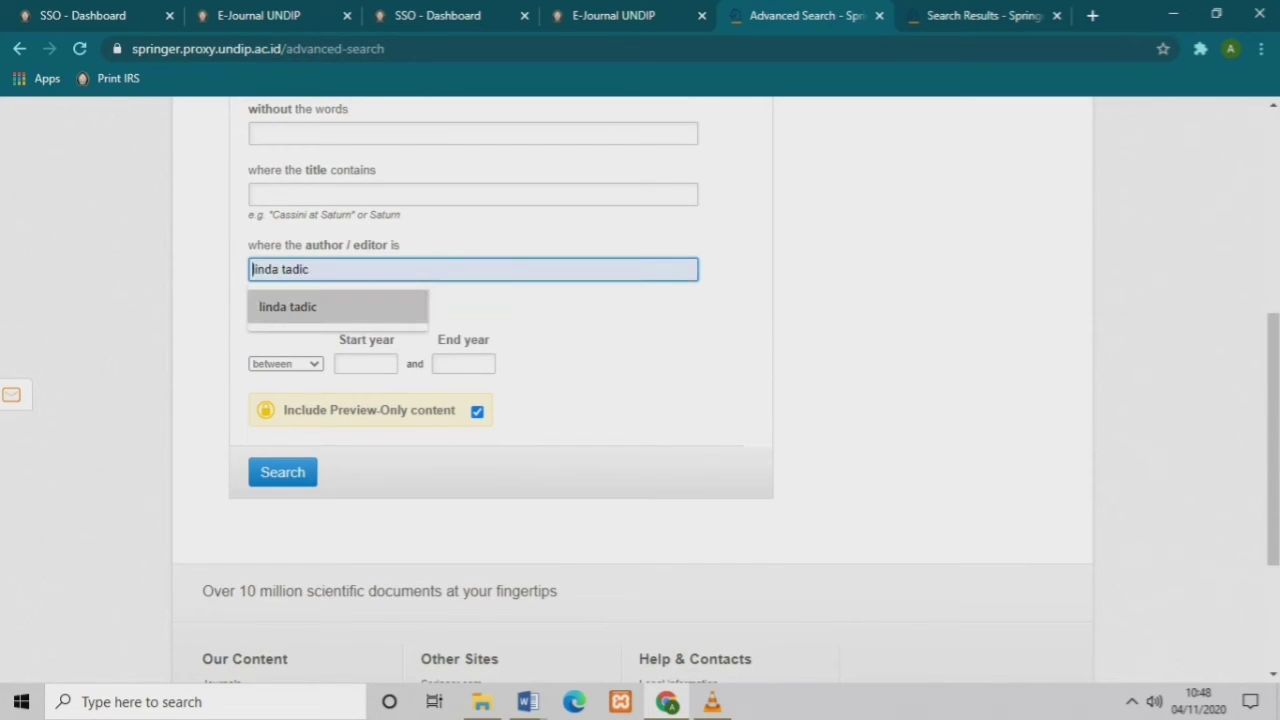
pyautogui.press('Return')
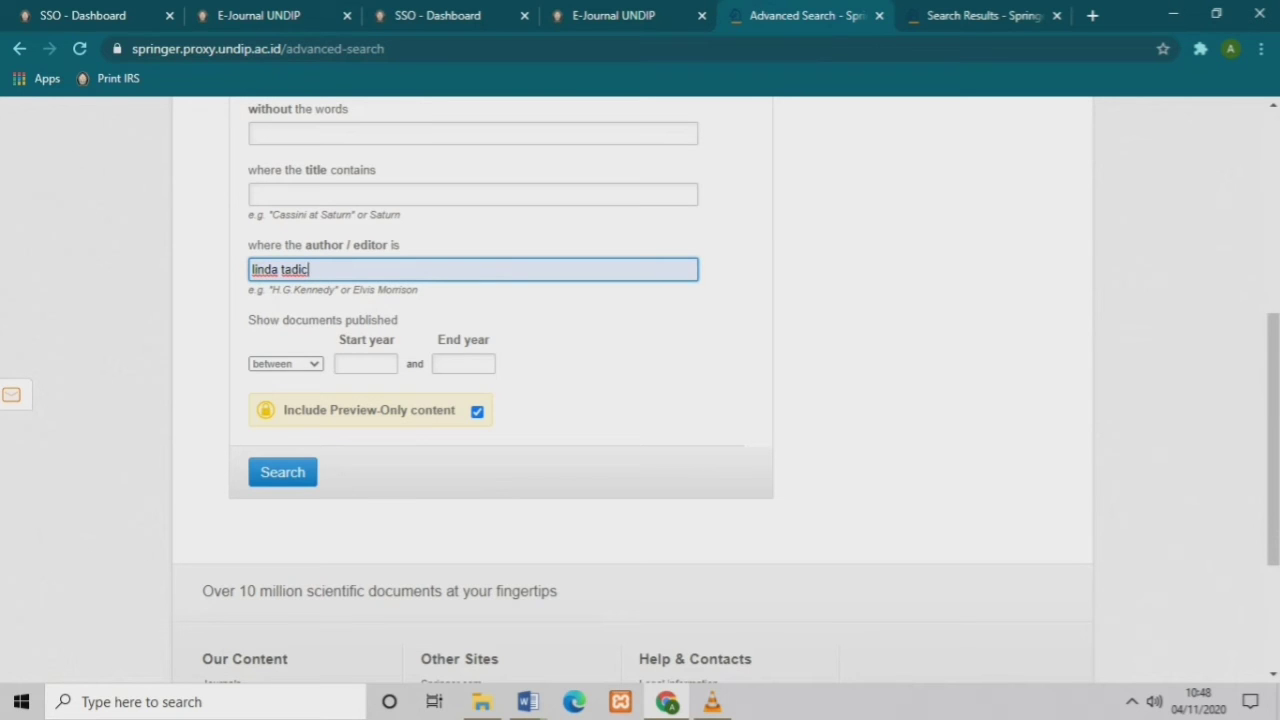
pyautogui.press('Return')
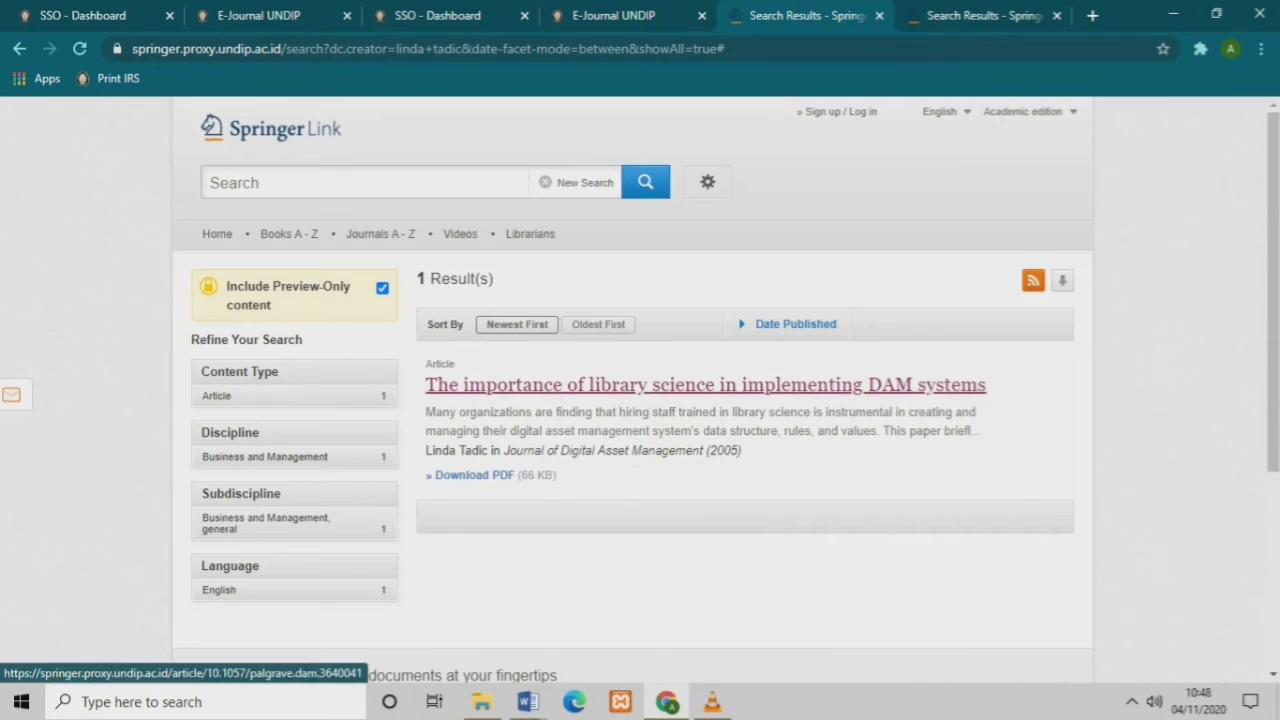
# Open the article "The importance of library science in implementing DAM systems" and look through its abstract, citation details, keywords and author information.
pyautogui.click(640, 385)
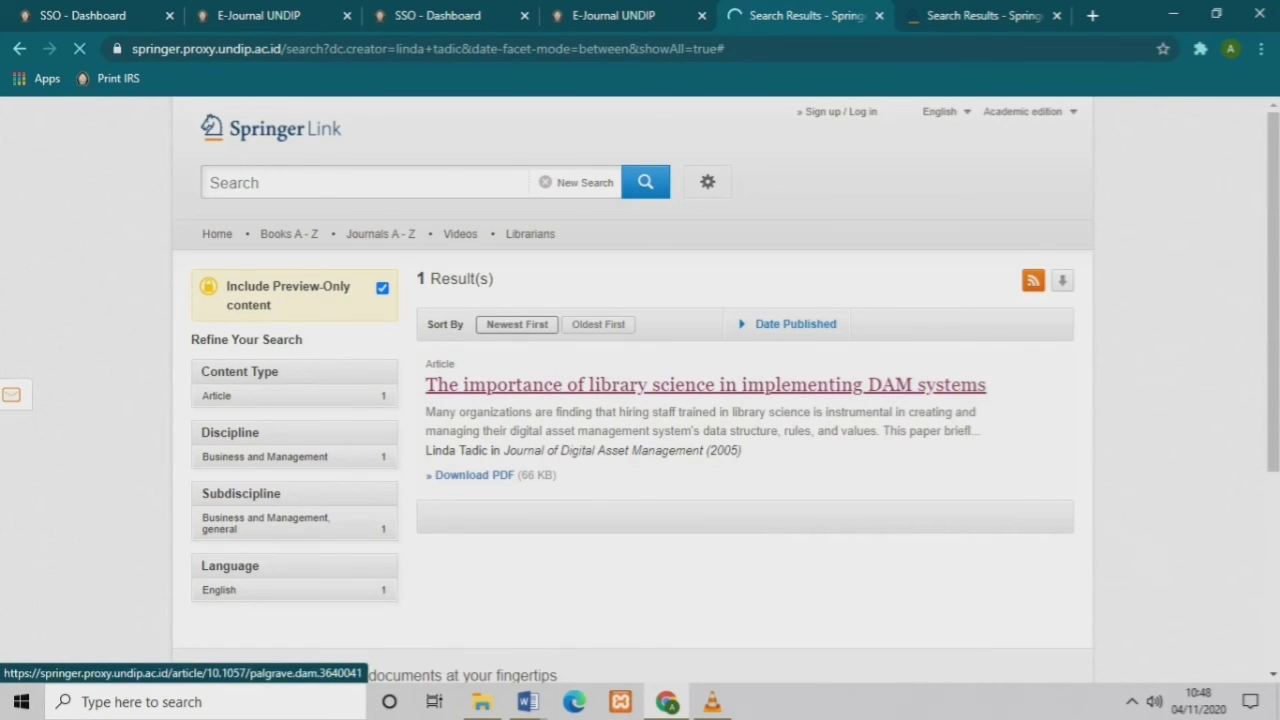
pyautogui.scroll(-1, 640, 400)
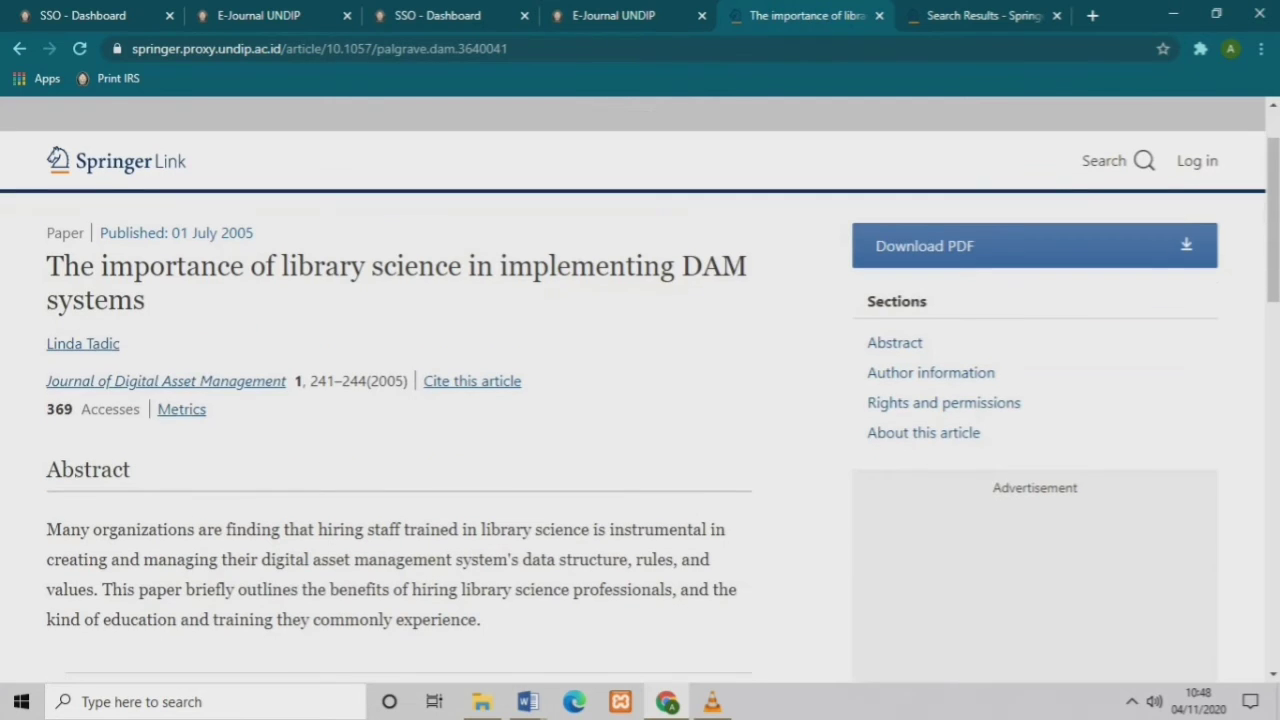
pyautogui.scroll(-6, 640, 400)
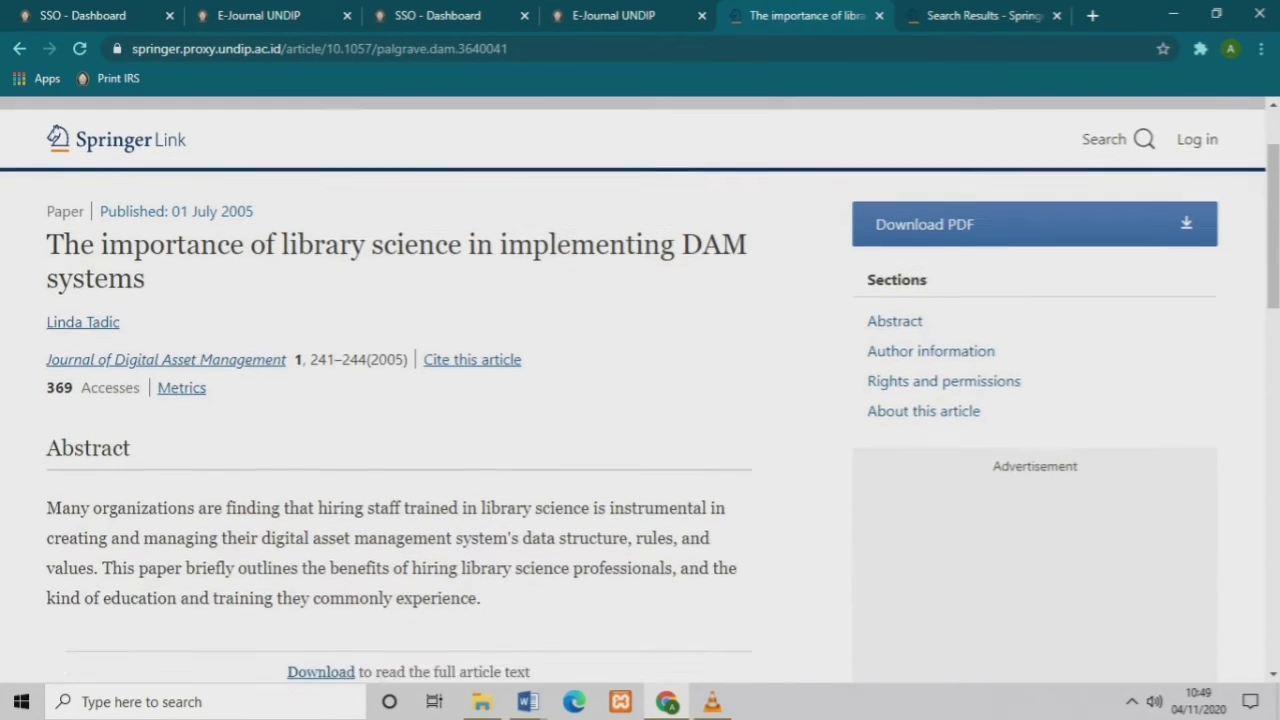
pyautogui.scroll(-4, 640, 400)
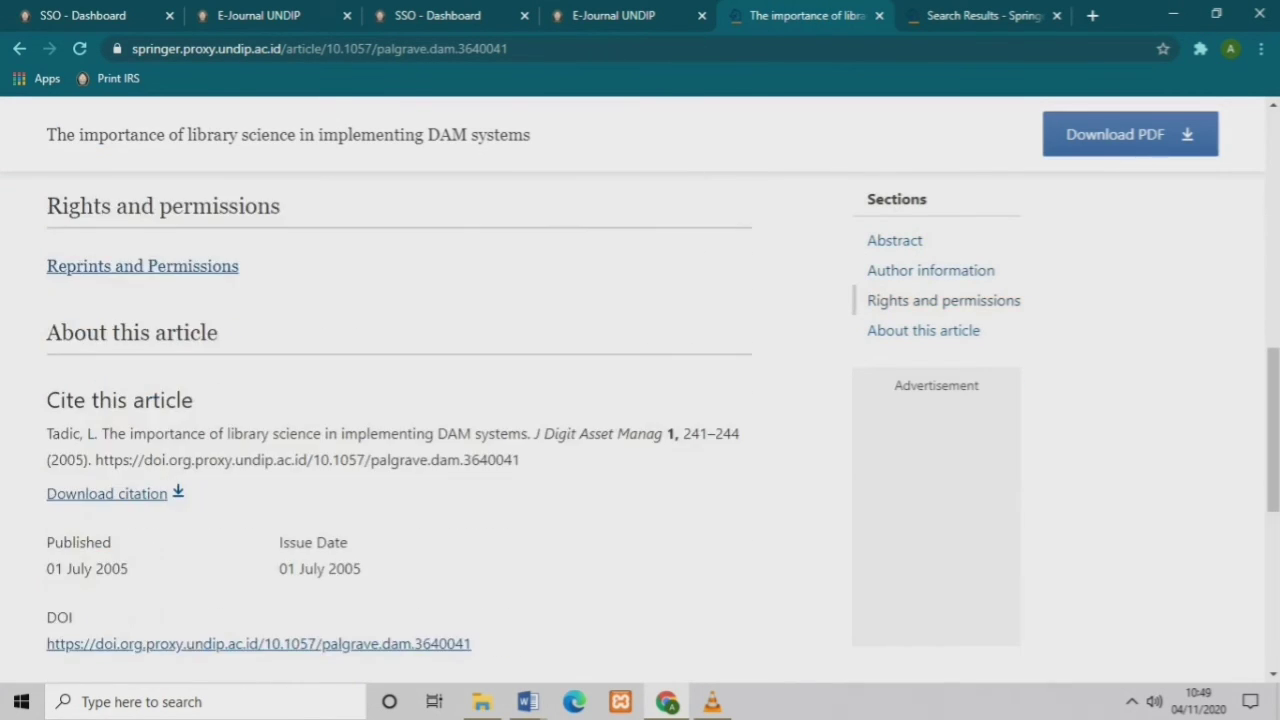
pyautogui.scroll(-4, 640, 400)
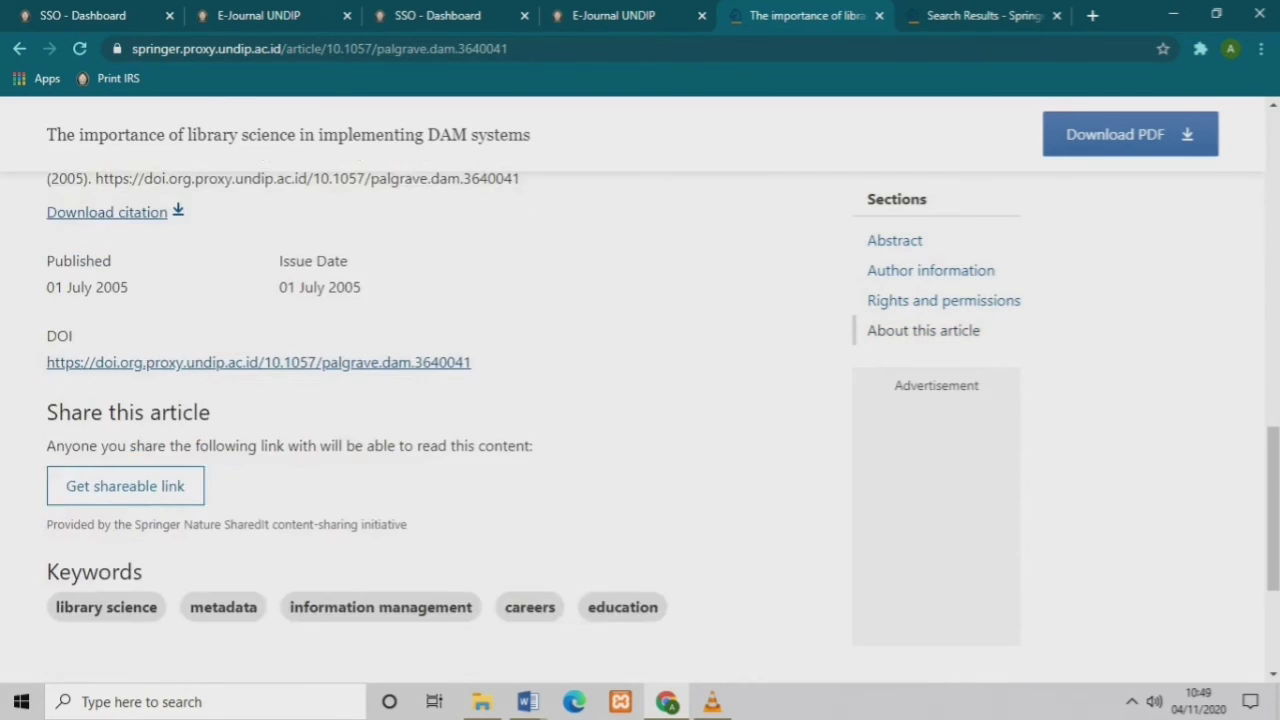
pyautogui.scroll(8, 640, 400)
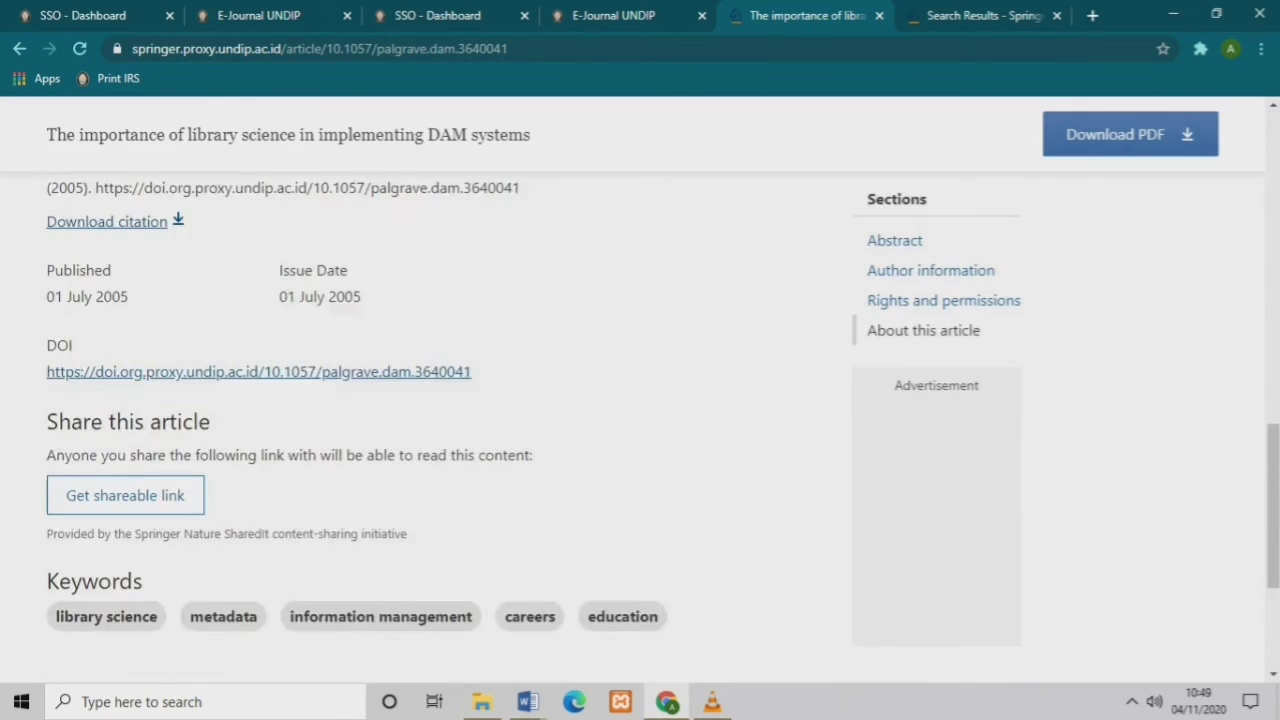
pyautogui.scroll(5, 640, 400)
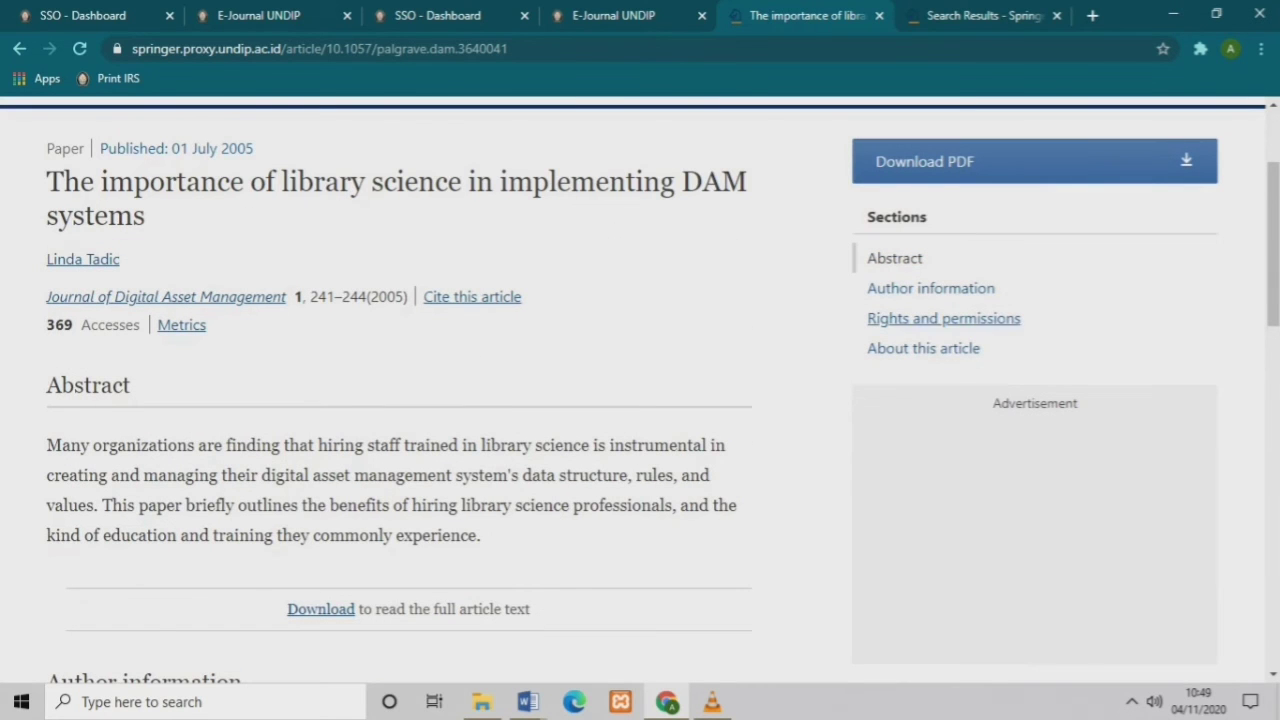
pyautogui.click(930, 290)
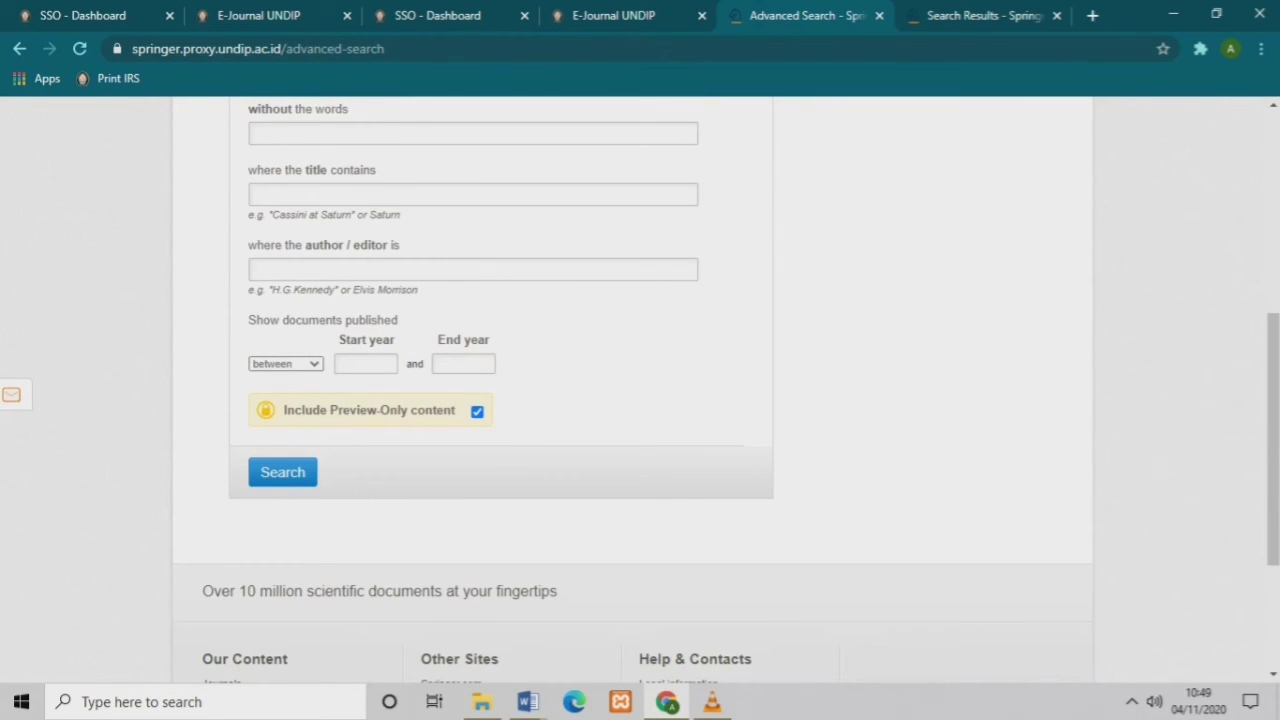
# Run an advanced search for documents published between 1945 and 2021, excluding preview-only content.
pyautogui.click(366, 364)
pyautogui.press('Down')
pyautogui.press('Return')
pyautogui.click(463, 364)
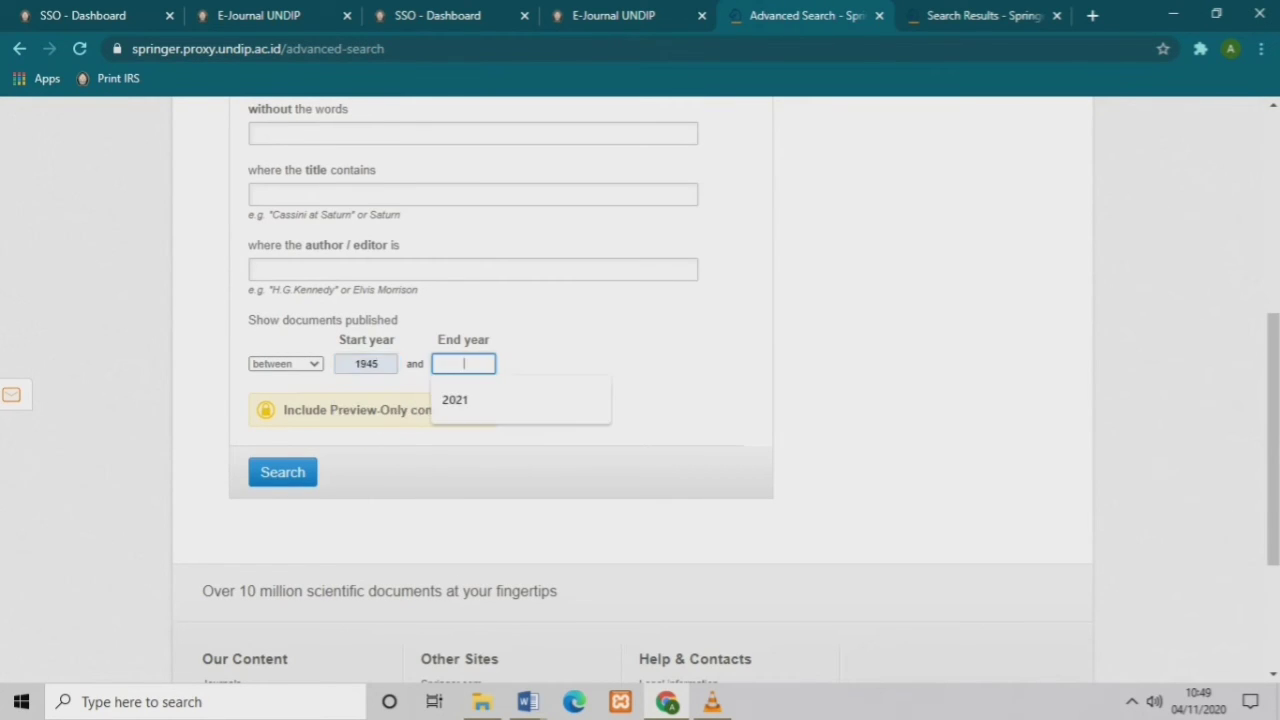
pyautogui.press('Down')
pyautogui.press('Return')
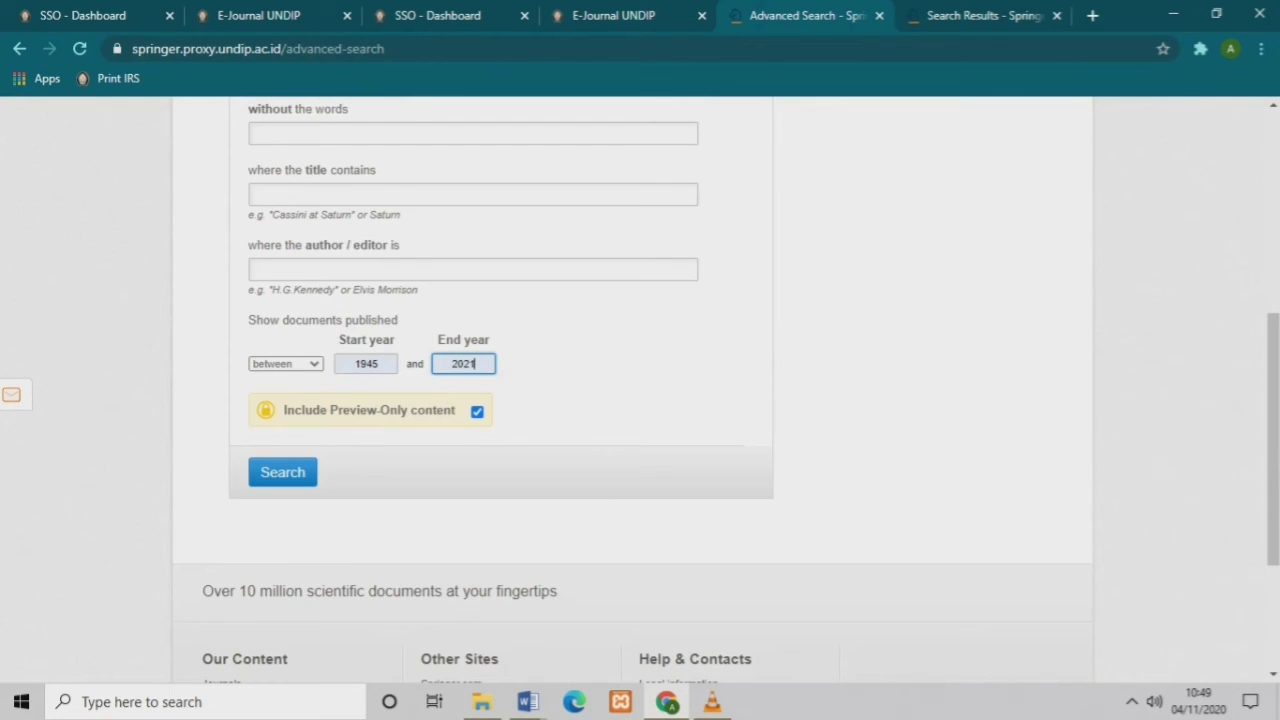
pyautogui.click(477, 411)
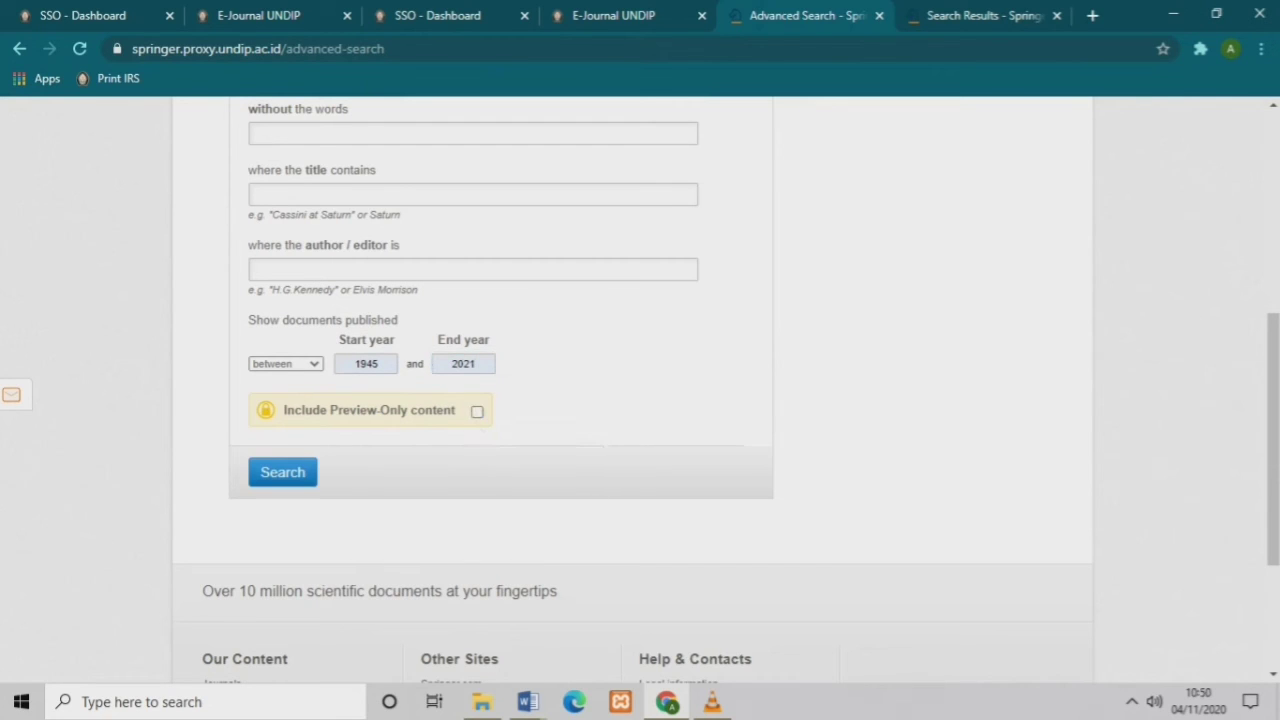
pyautogui.click(283, 472)
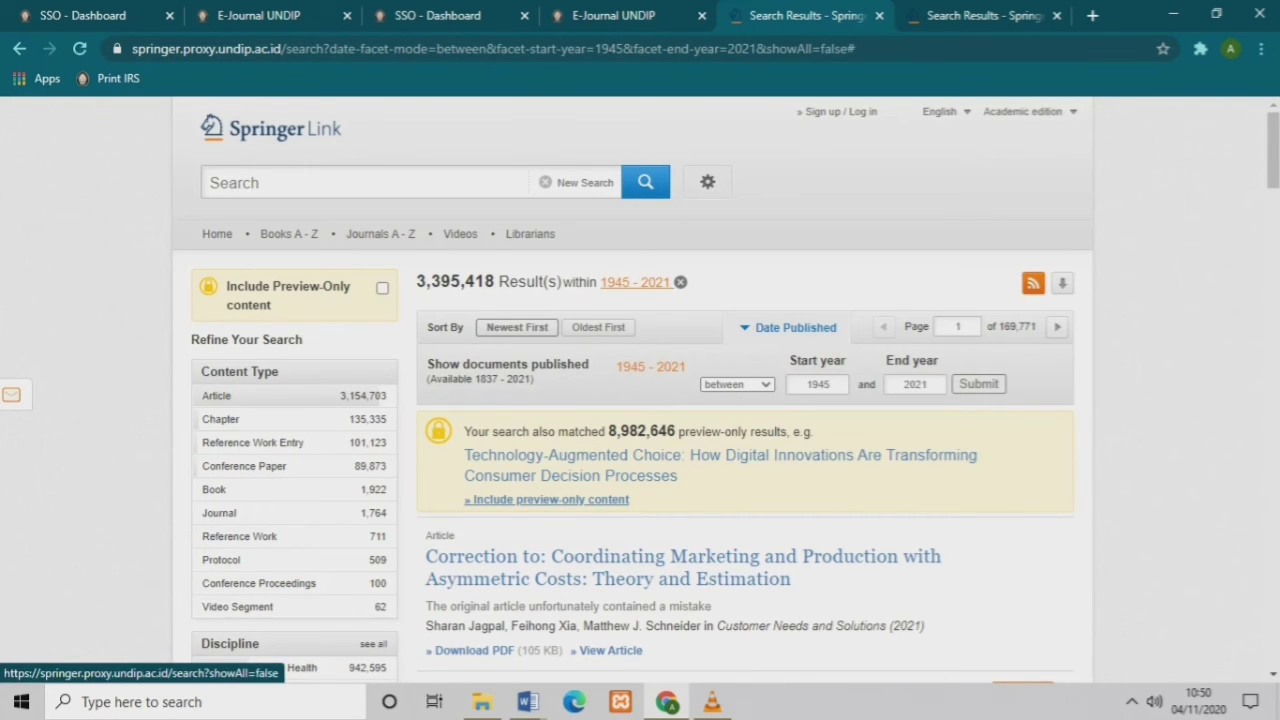
# Remove the 1945 - 2021 publication date filter and go back to the date-filtered results.
pyautogui.click(680, 282)
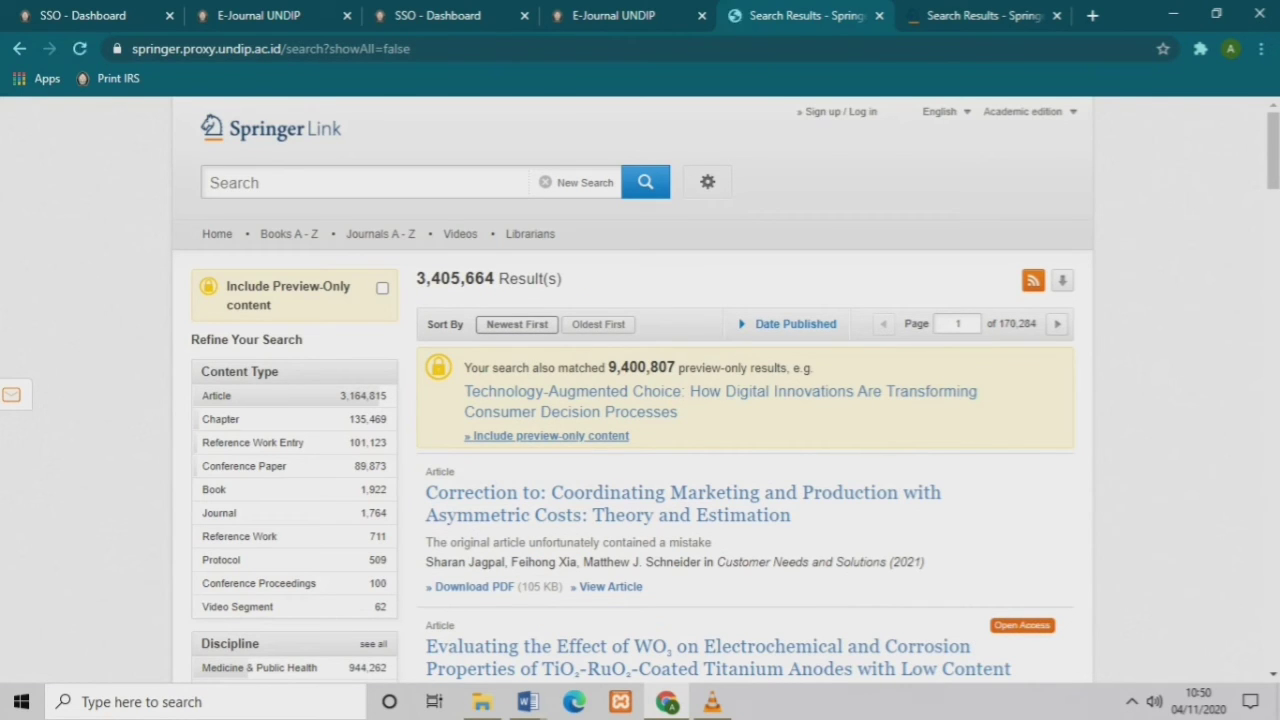
pyautogui.hotkey('alt', 'Left')
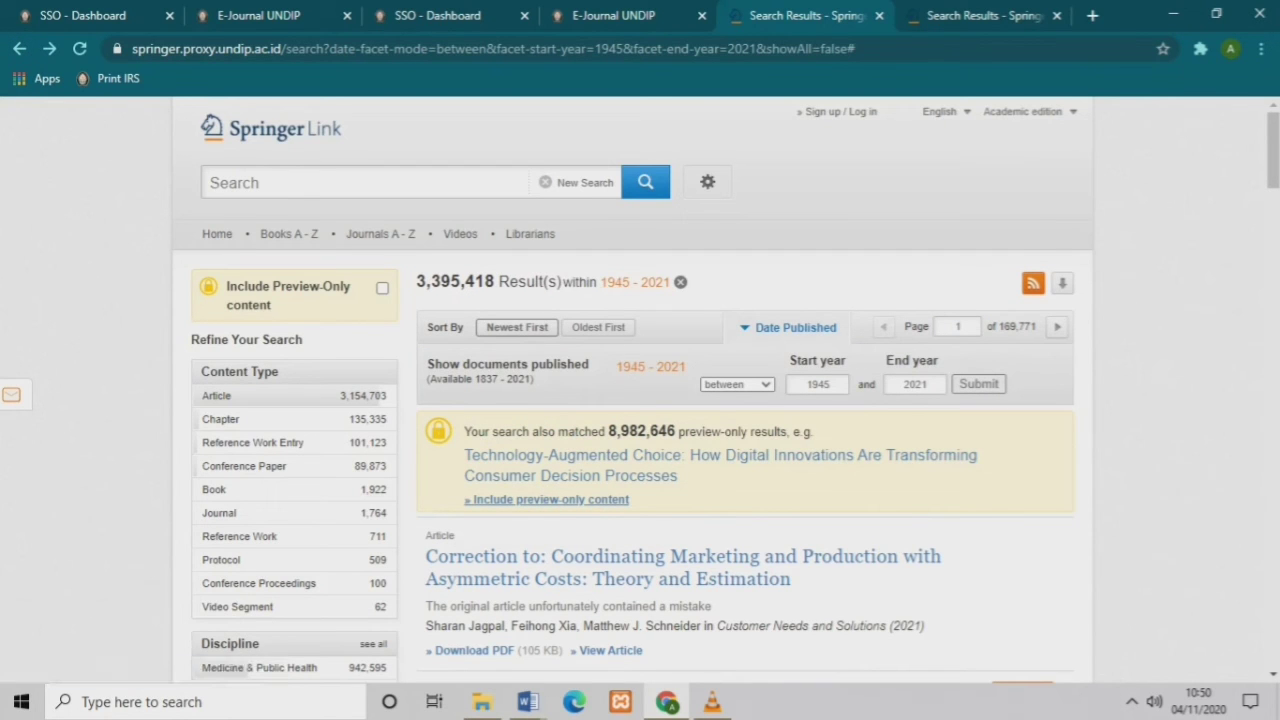
# Look through the first page of results for 1945 - 2021, including the subdiscipline and language categories and the page navigation.
pyautogui.scroll(-10, 640, 390)
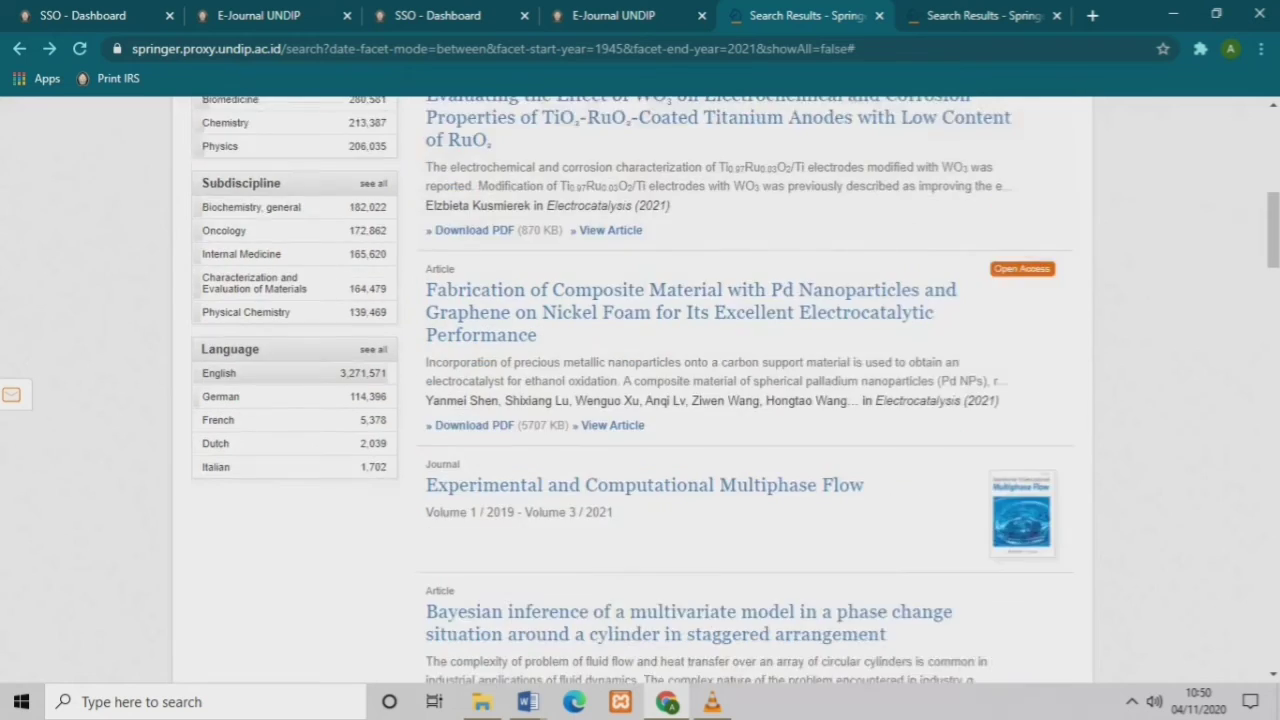
pyautogui.scroll(-8, 640, 390)
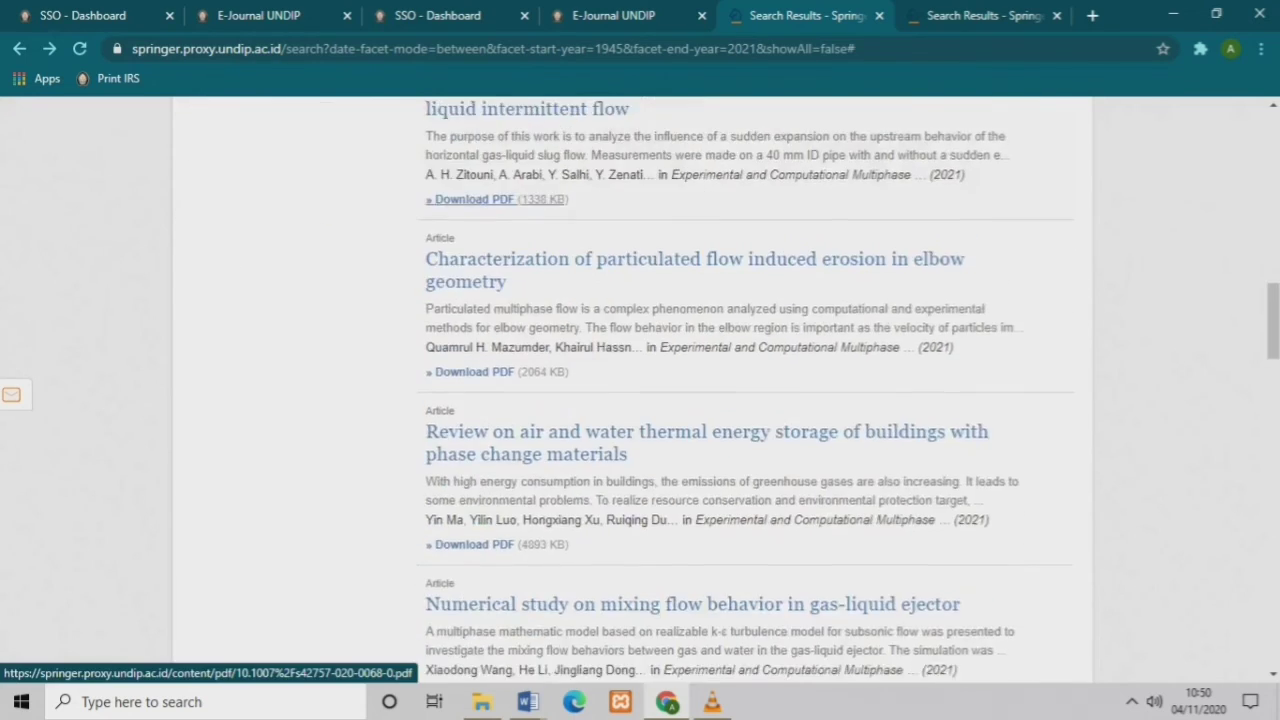
pyautogui.scroll(-7, 640, 390)
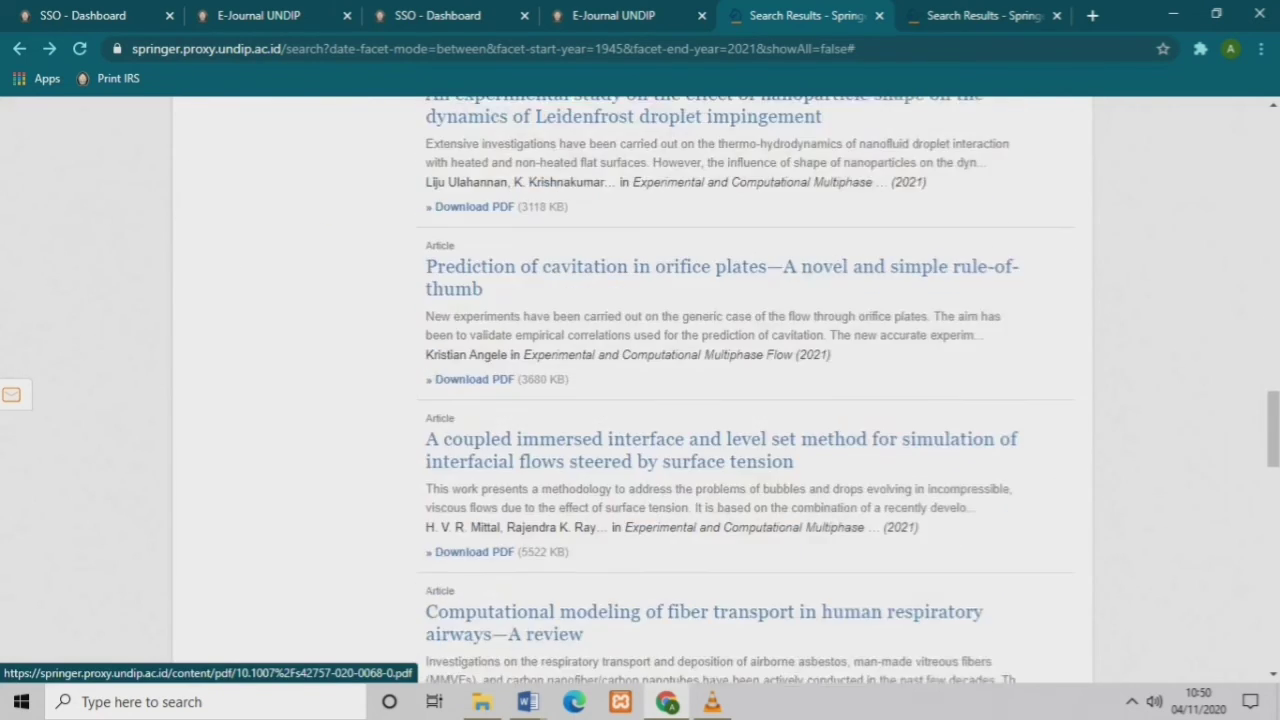
pyautogui.scroll(-8, 640, 390)
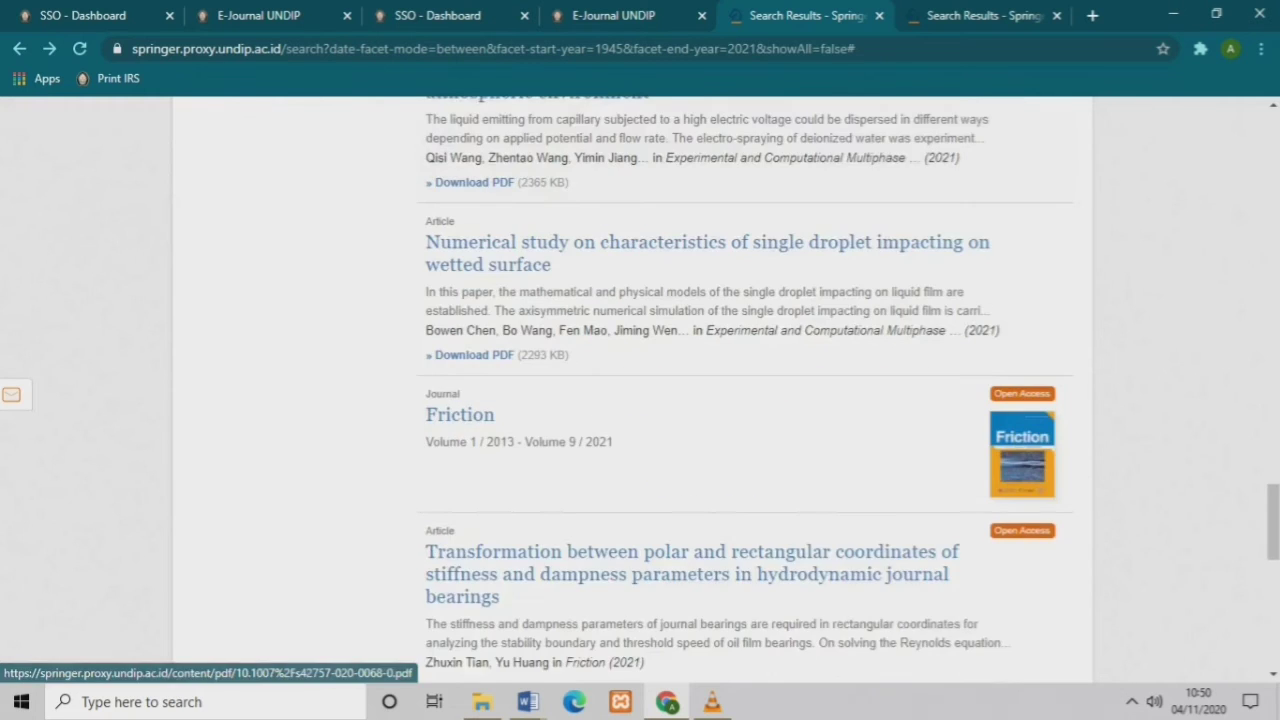
pyautogui.scroll(-3, 640, 390)
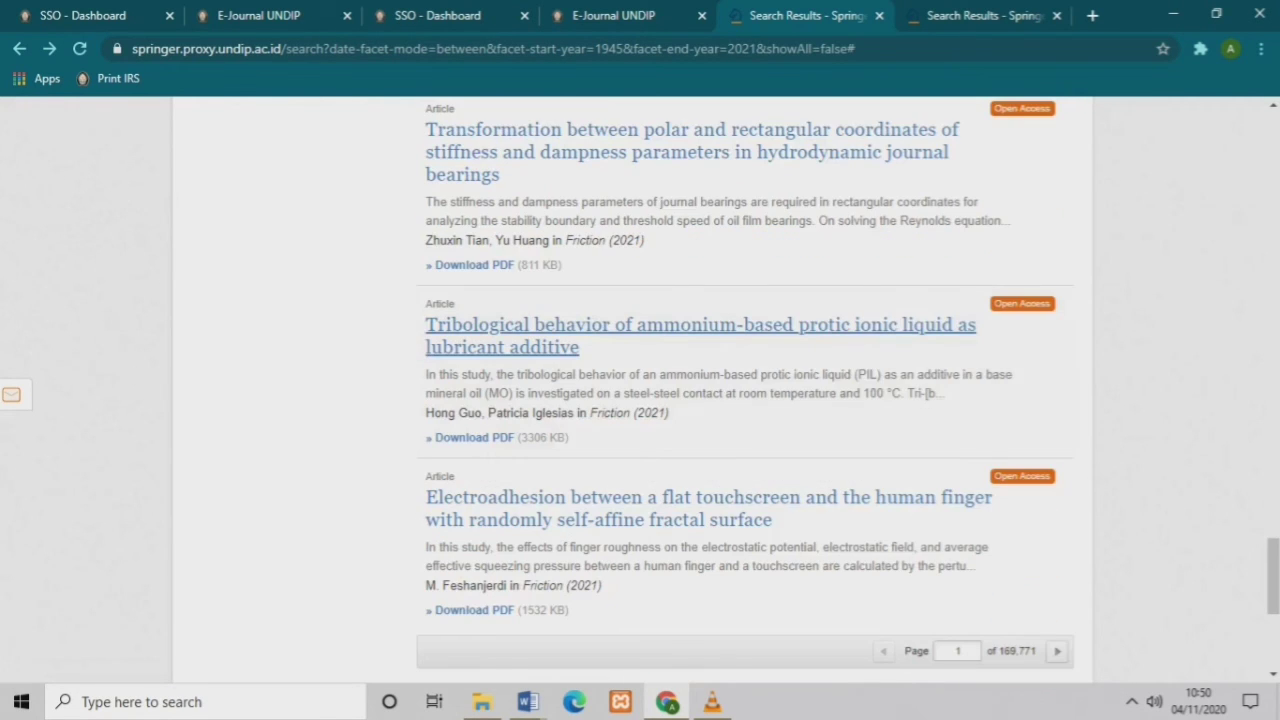
pyautogui.scroll(-4, 640, 390)
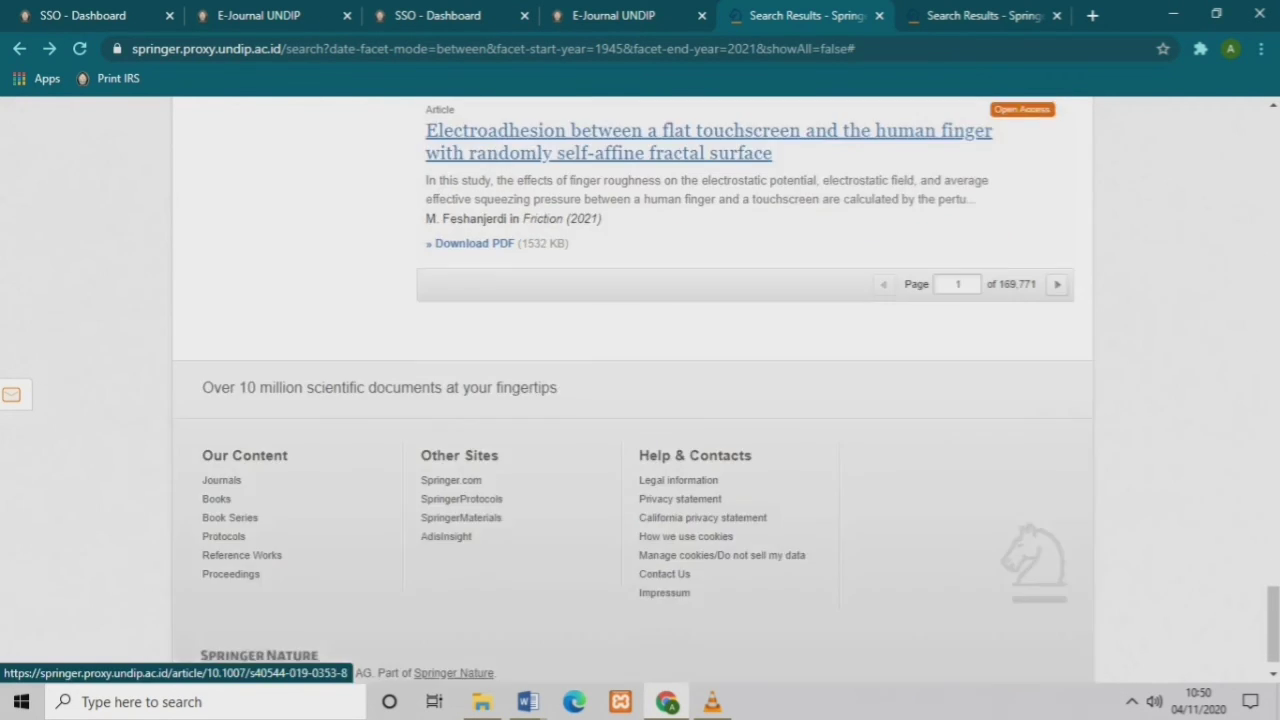
pyautogui.scroll(4, 640, 390)
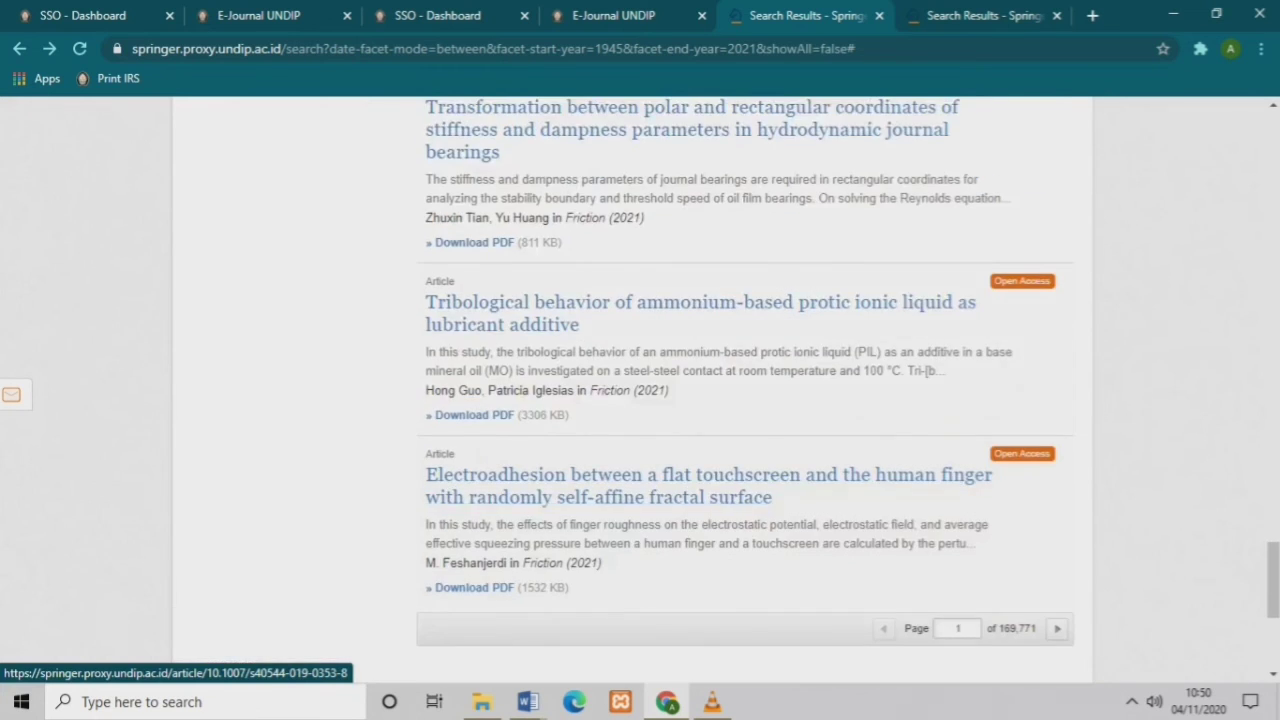
pyautogui.scroll(7, 640, 390)
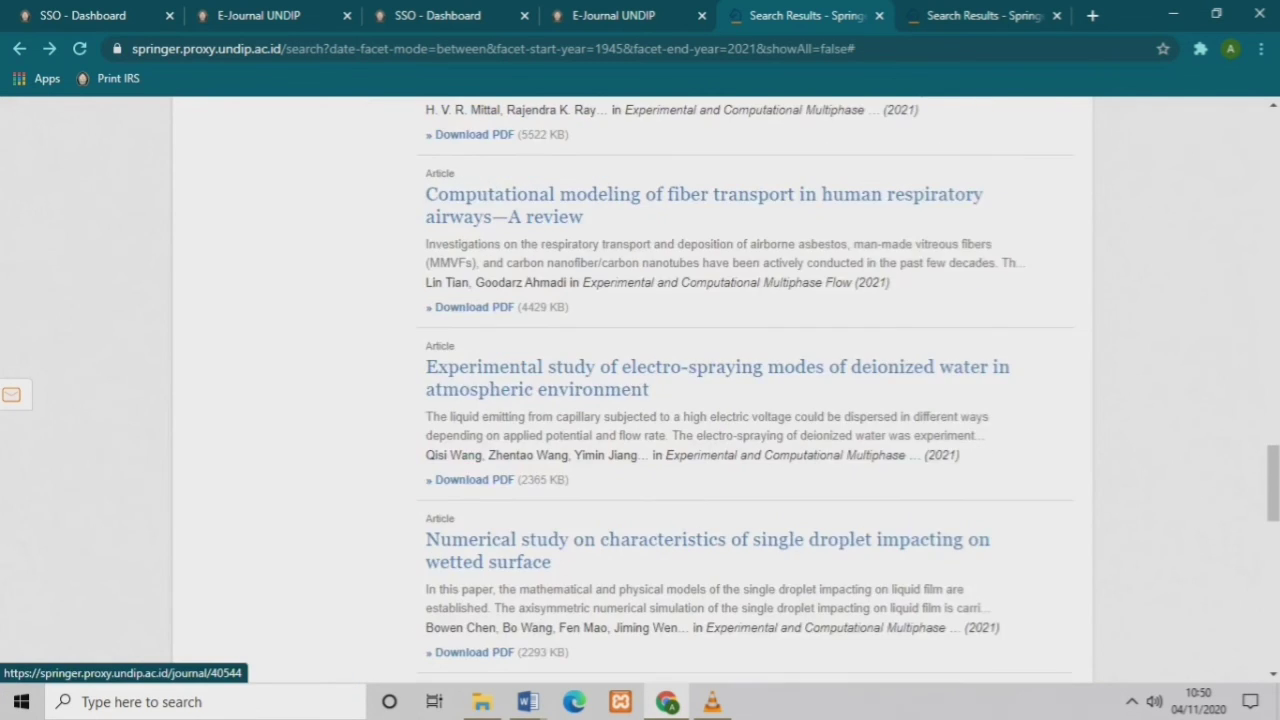
pyautogui.scroll(5, 640, 390)
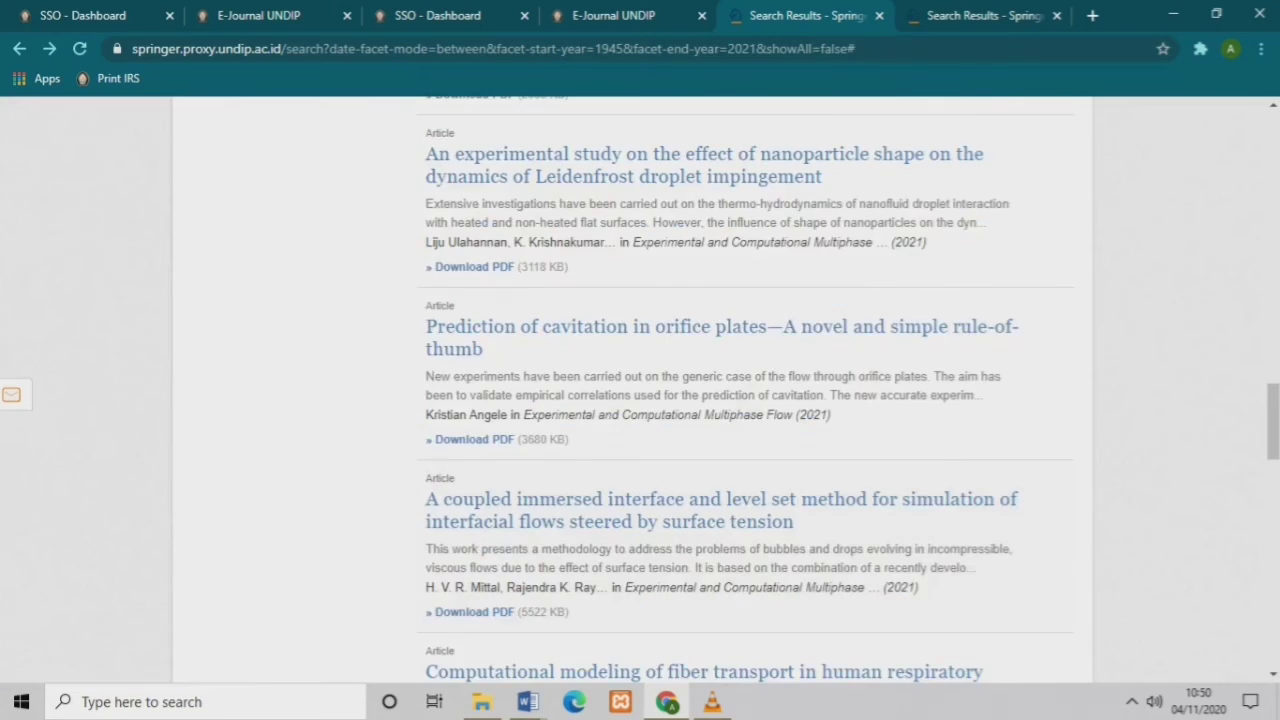
pyautogui.scroll(7, 640, 390)
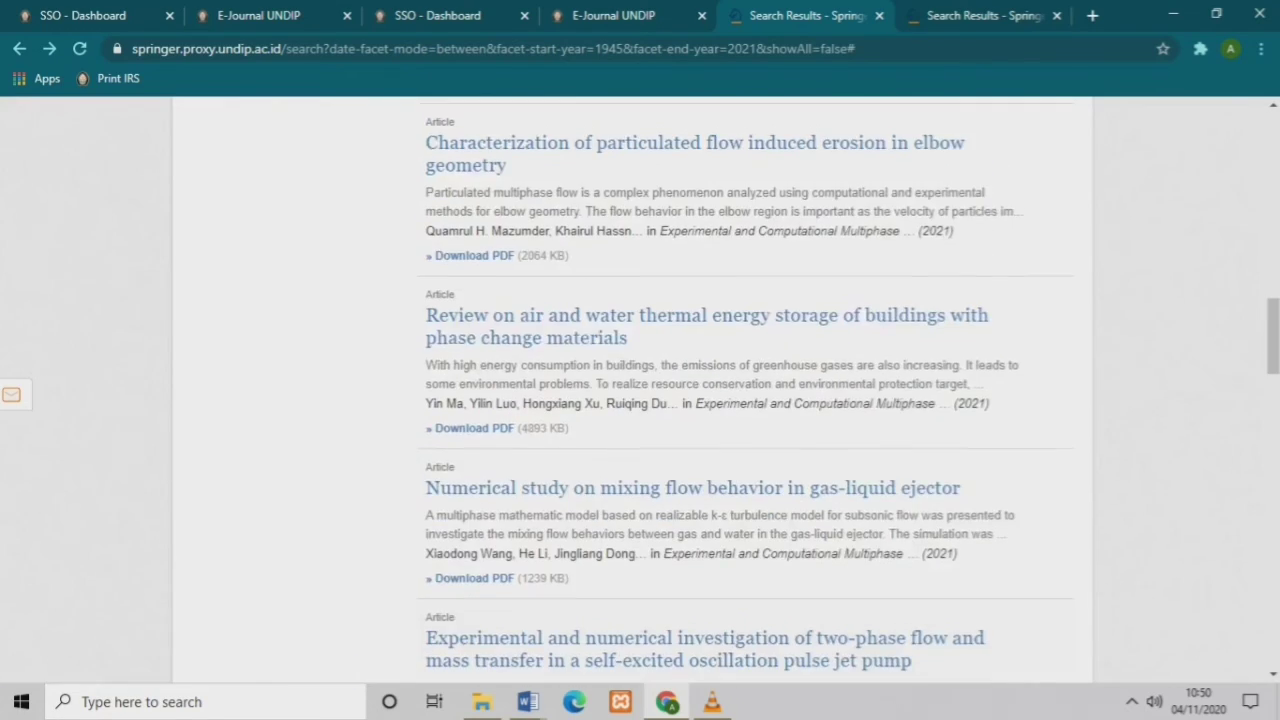
pyautogui.scroll(8, 640, 390)
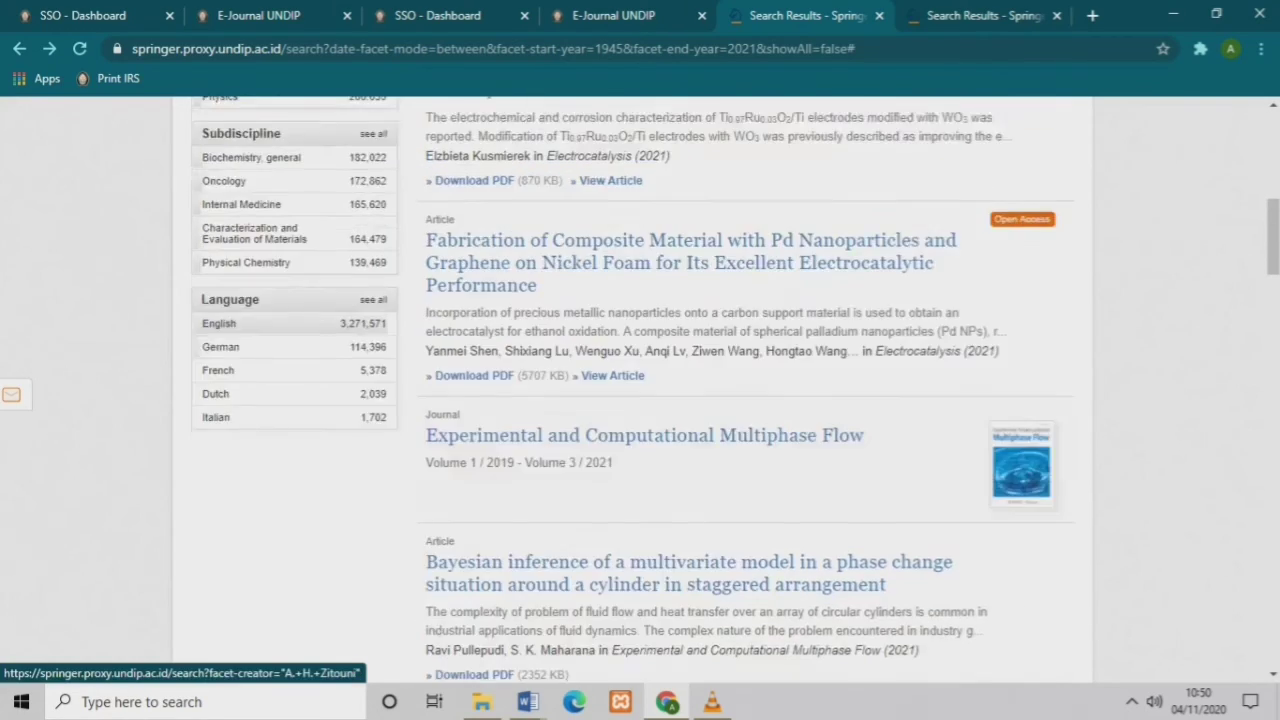
pyautogui.scroll(7, 640, 390)
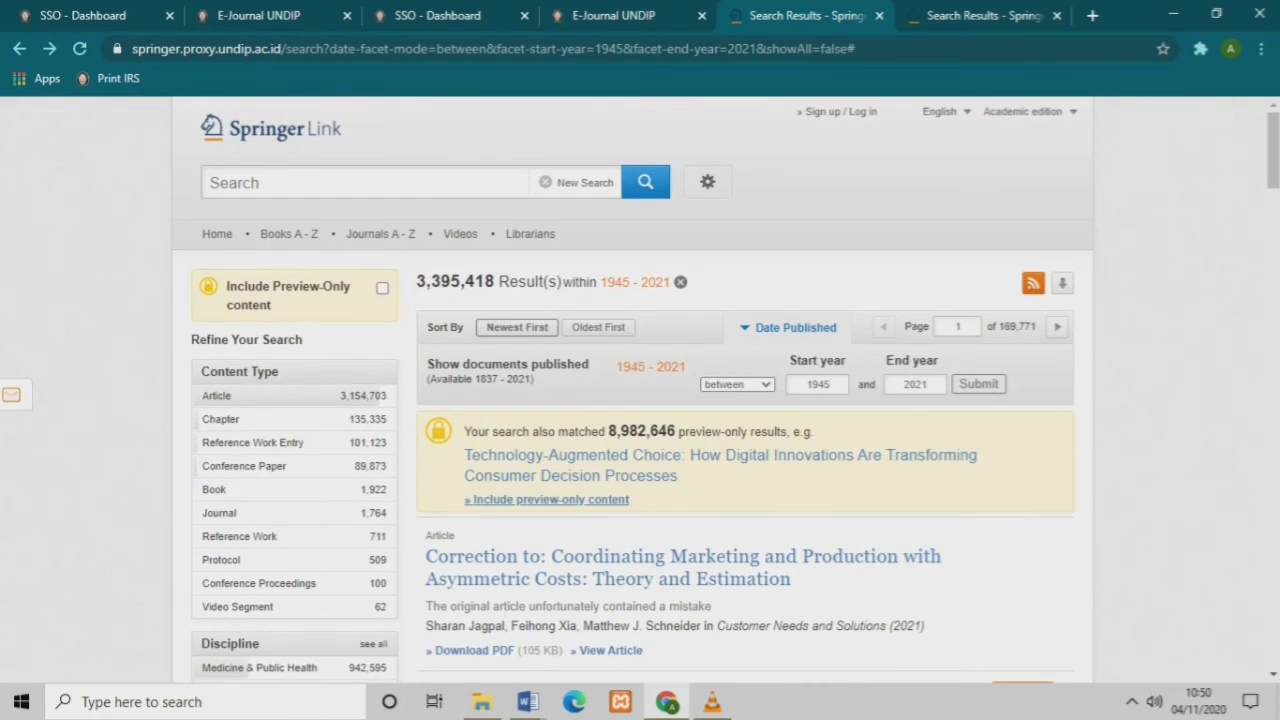
# Include preview-only content in the 1945 - 2021 results and look through the expanded list.
pyautogui.click(382, 288)
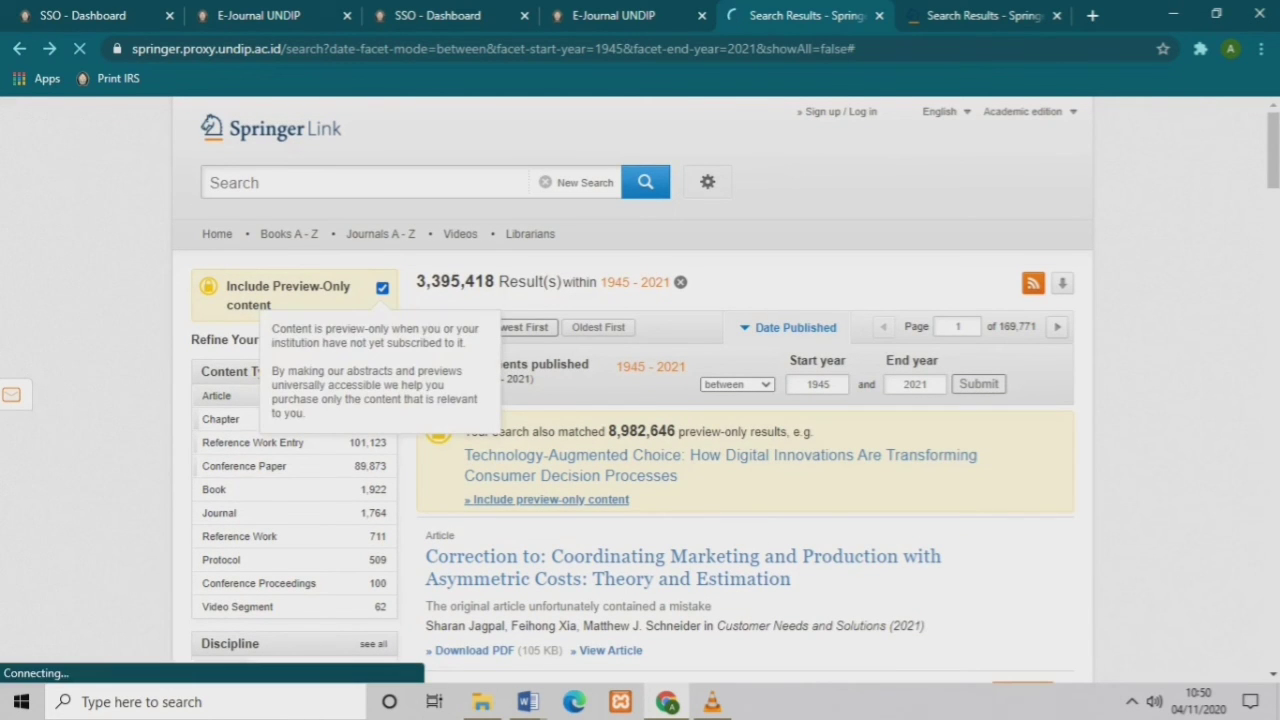
pyautogui.scroll(-1, 640, 390)
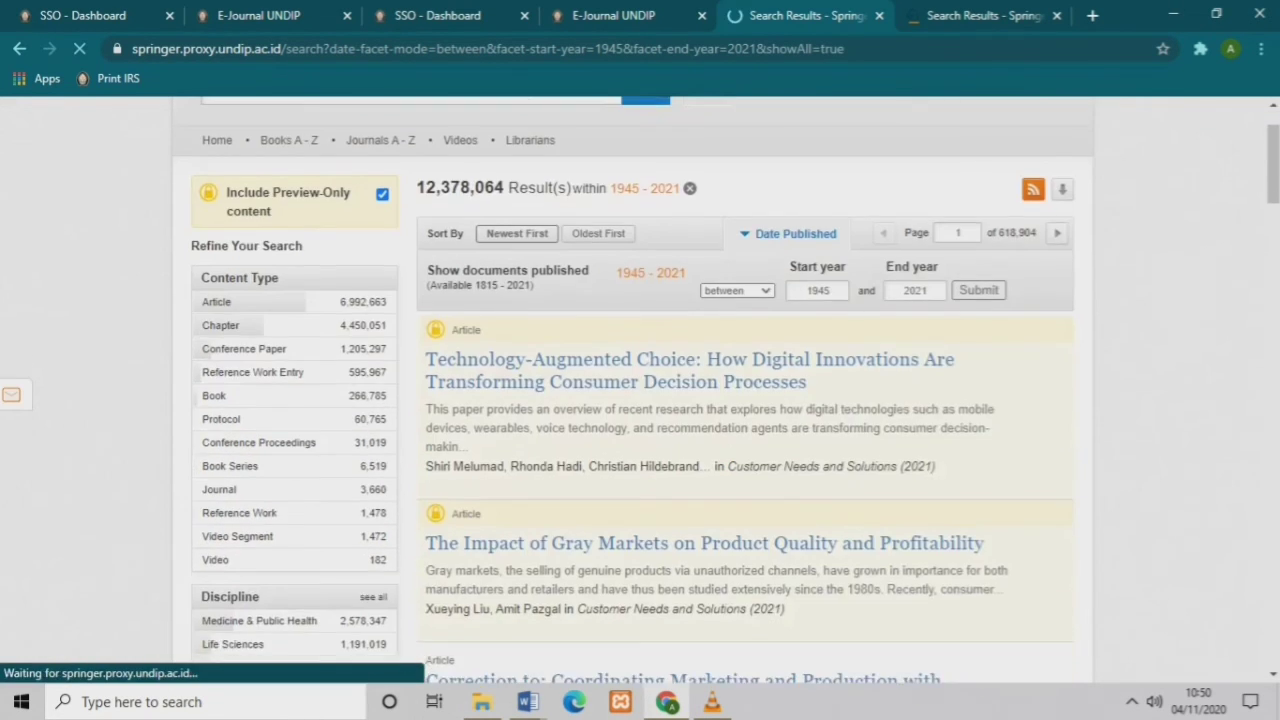
pyautogui.scroll(-5, 640, 390)
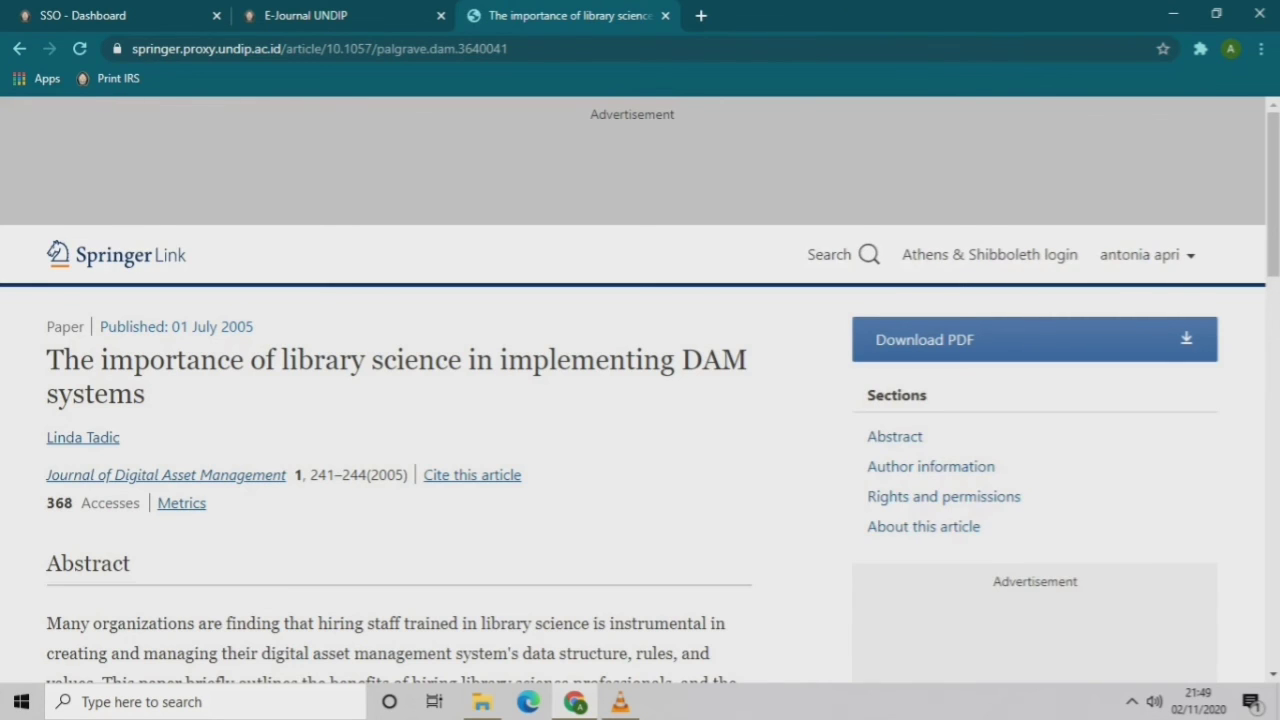
# Download the full-text PDF of the article "The importance of library science in implementing DAM systems" from the link below its abstract.
pyautogui.scroll(-2, 640, 400)
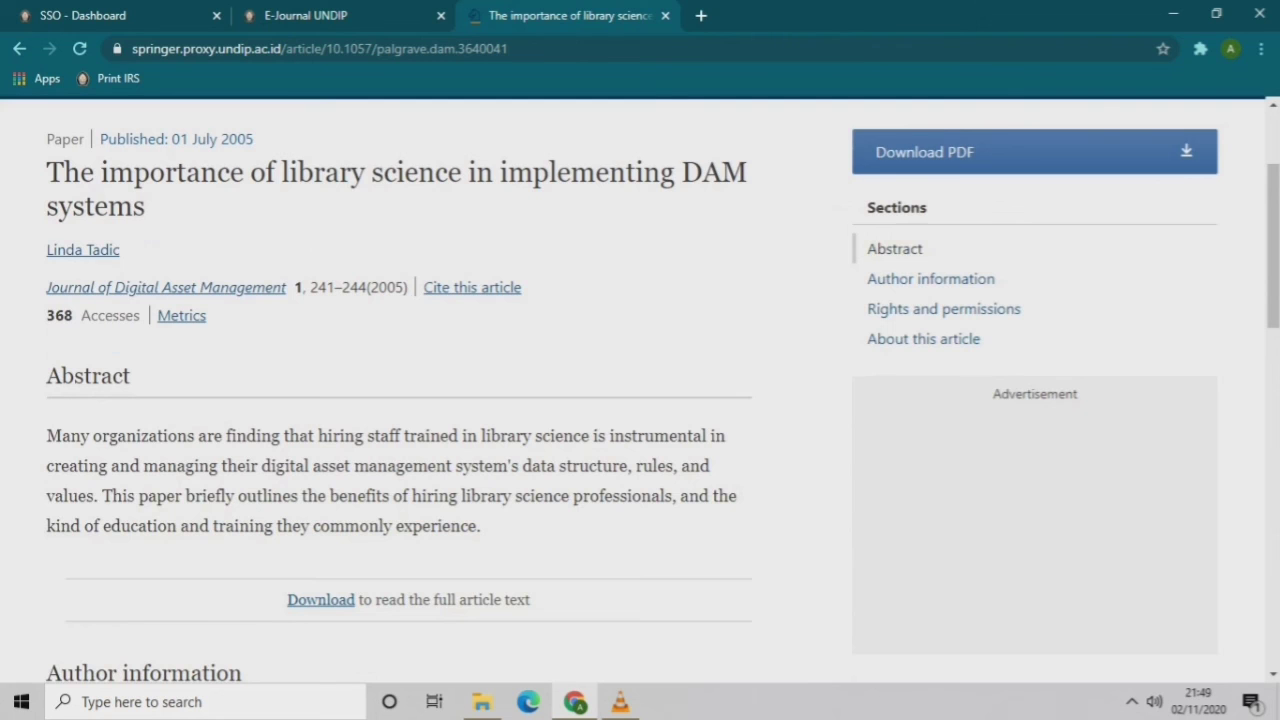
pyautogui.scroll(1, 640, 400)
pyautogui.scroll(-1, 640, 400)
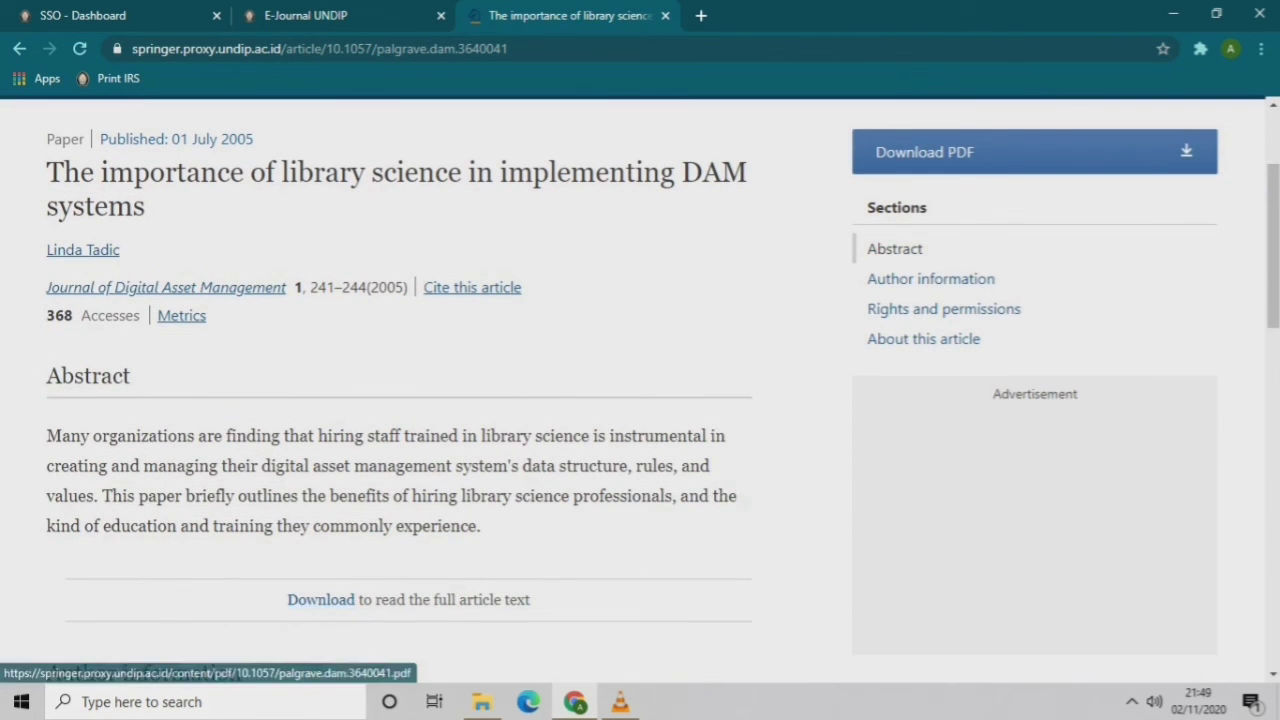
pyautogui.click(320, 600)
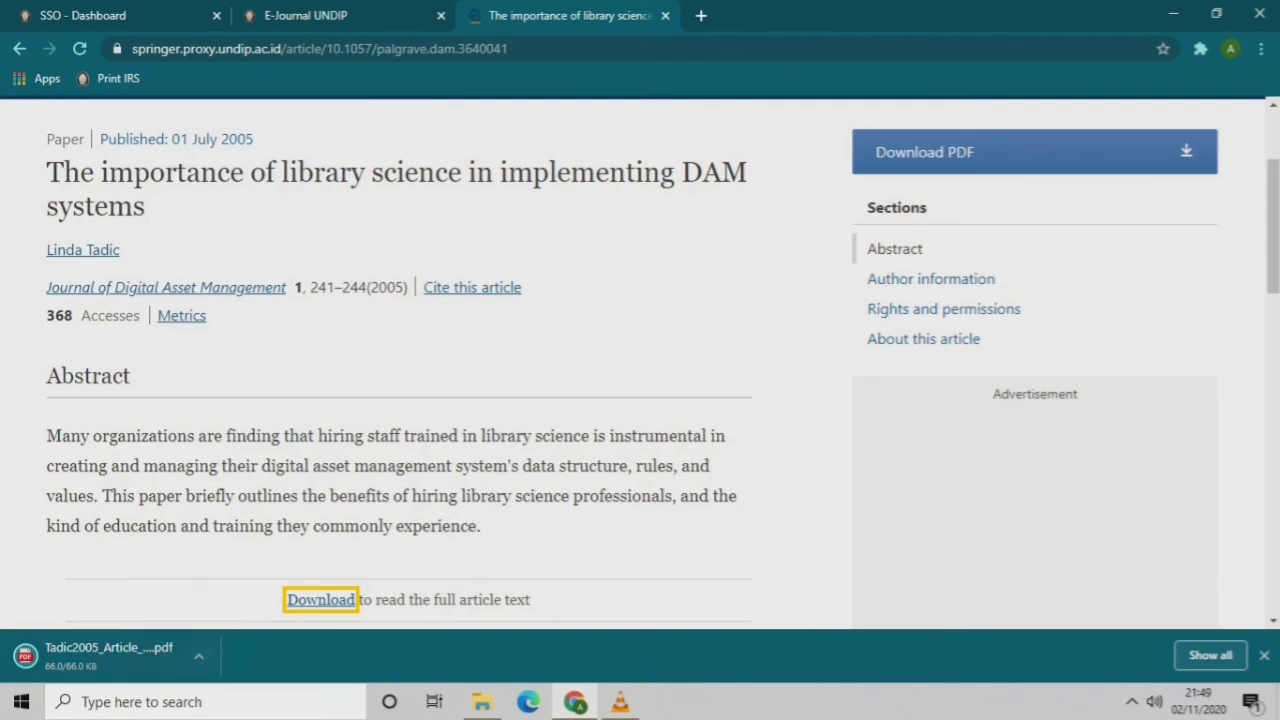
pyautogui.scroll(2, 640, 362)
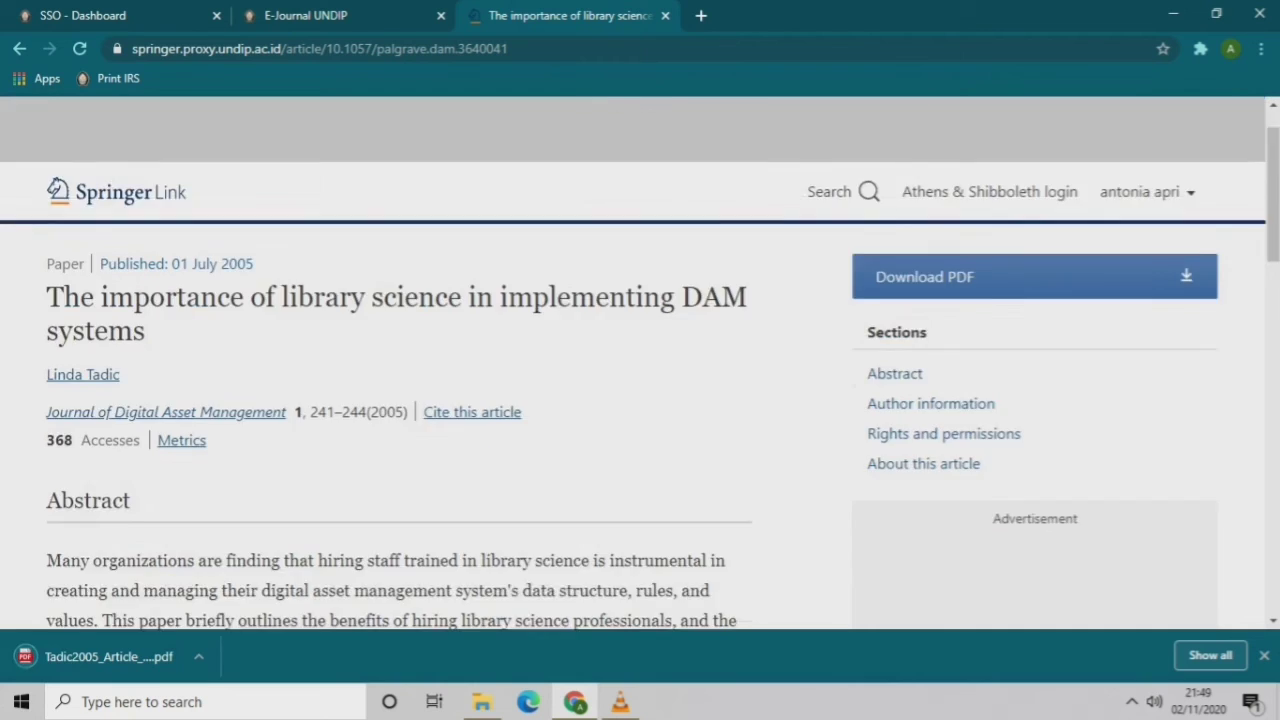
pyautogui.scroll(1, 1035, 340)
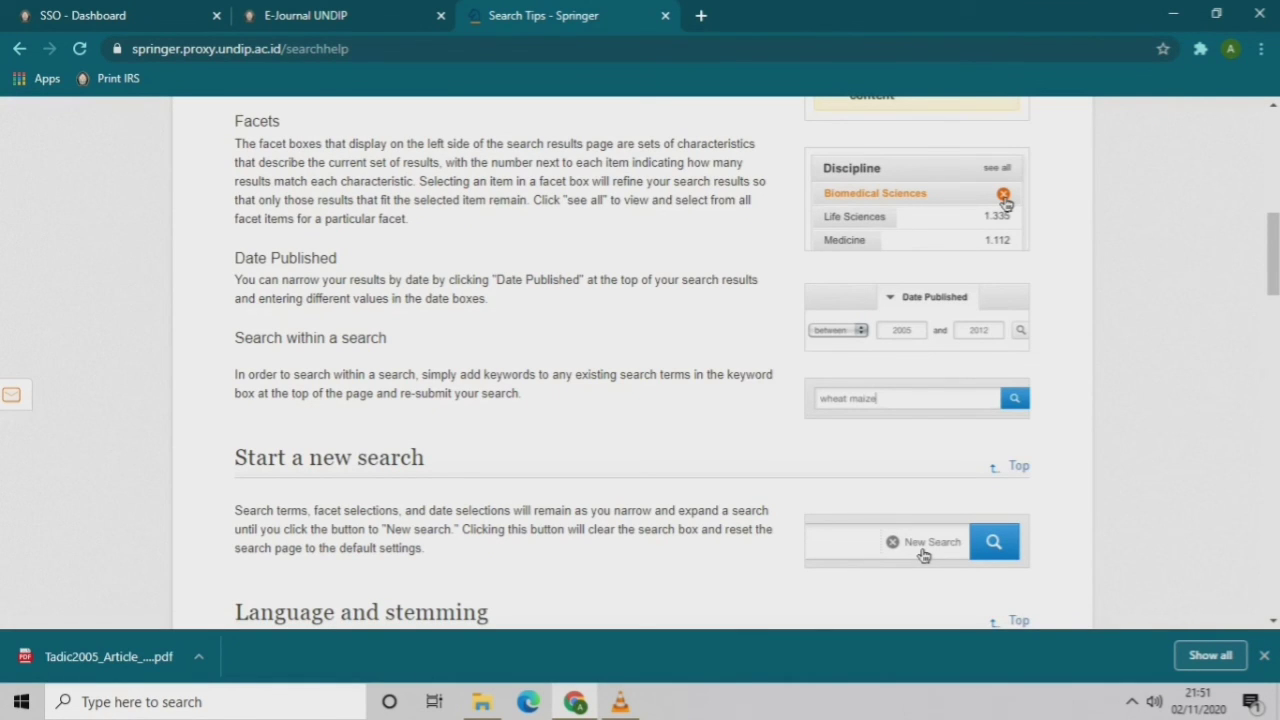
# Read through the Search Tips page from the facets and date filters to new searches, stemming, phrase match and the OR, NOT, AND and NEAR operators.
pyautogui.scroll(-1, 632, 362)
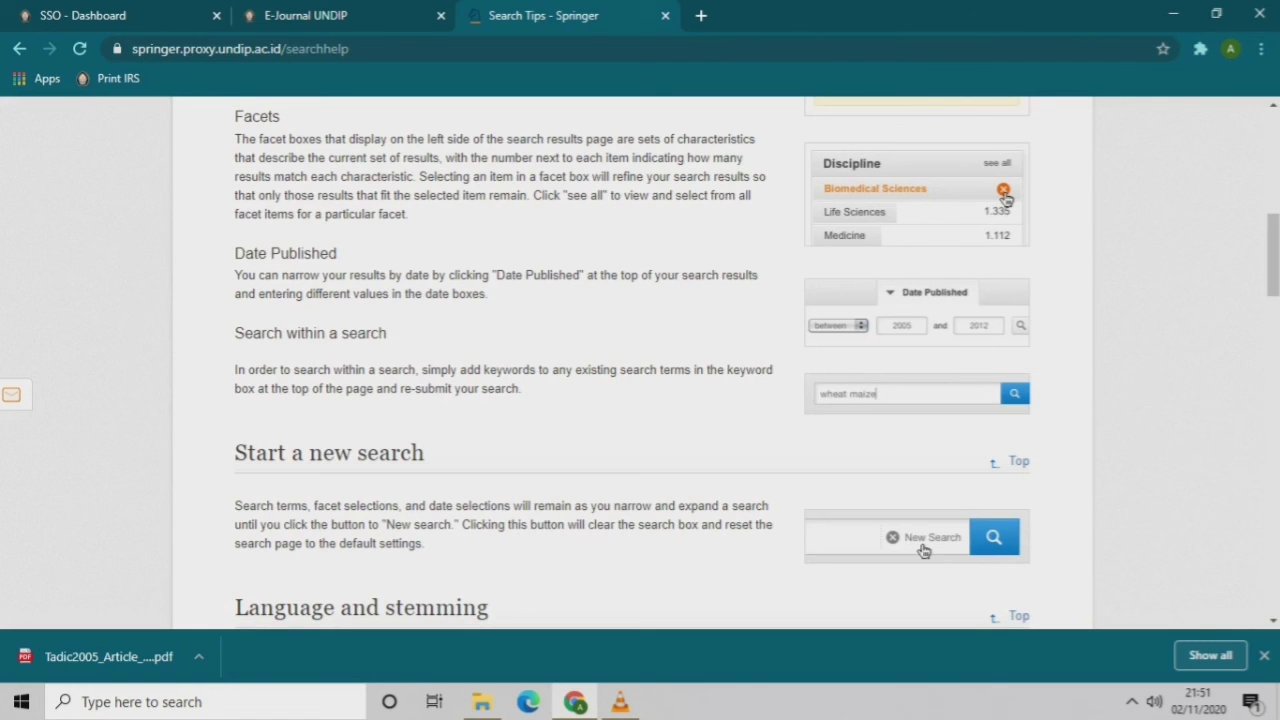
pyautogui.scroll(-1, 632, 362)
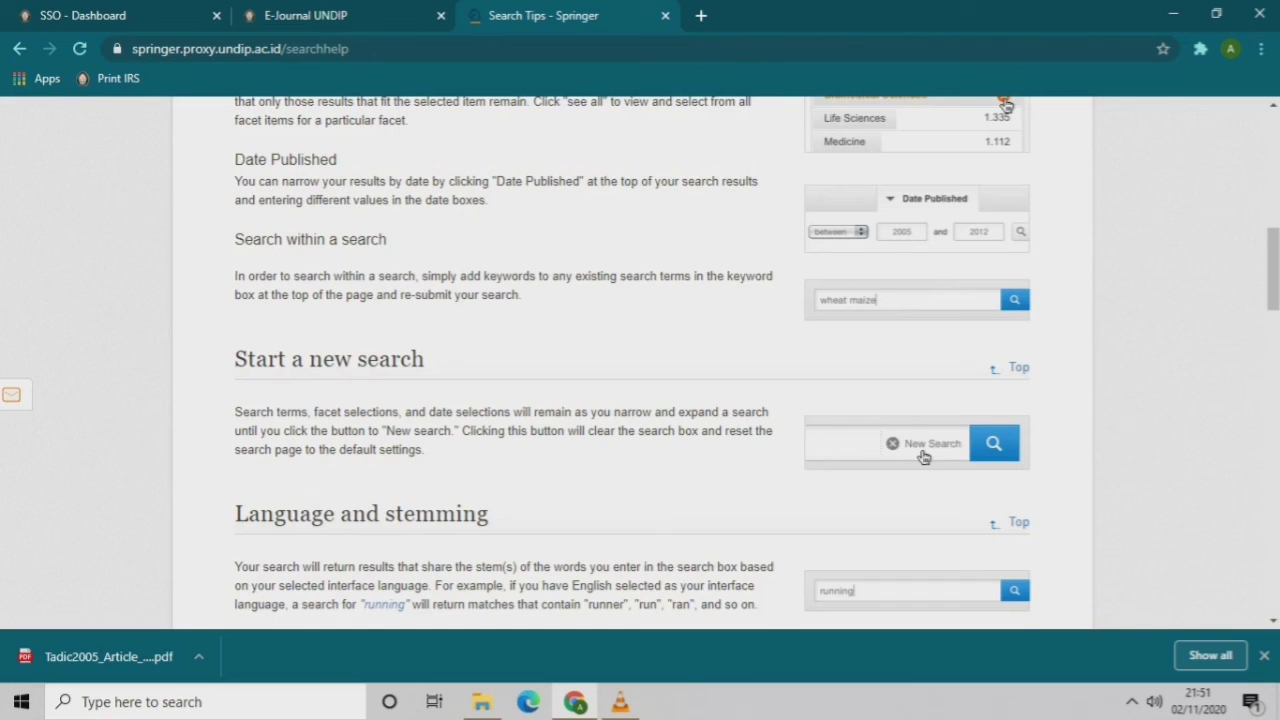
pyautogui.scroll(-1, 924, 457)
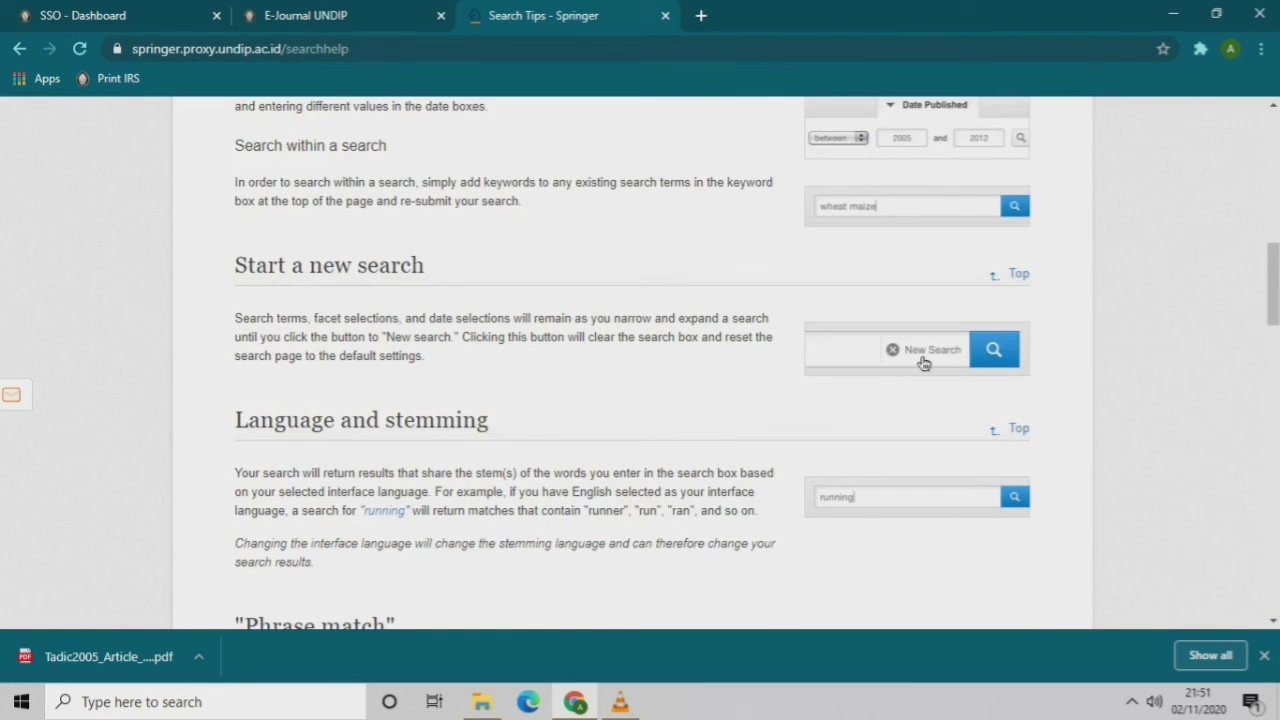
pyautogui.scroll(-1, 924, 363)
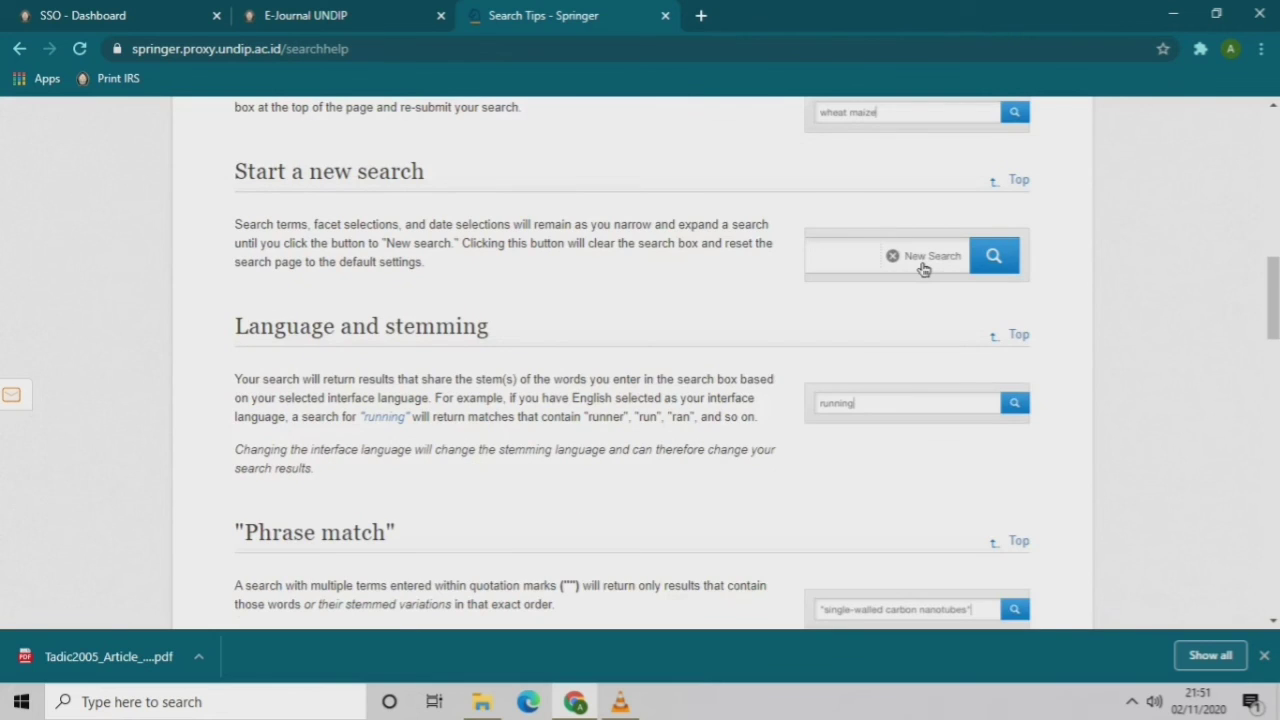
pyautogui.scroll(-1, 924, 268)
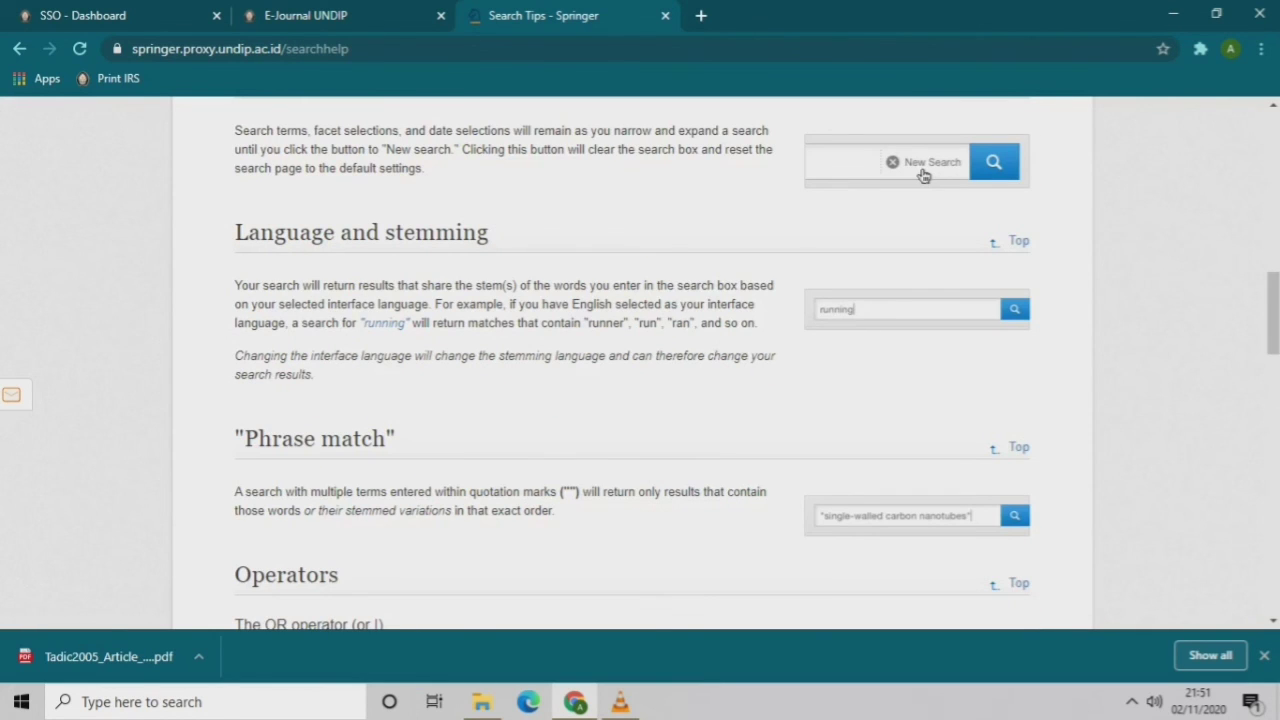
pyautogui.scroll(-1, 924, 175)
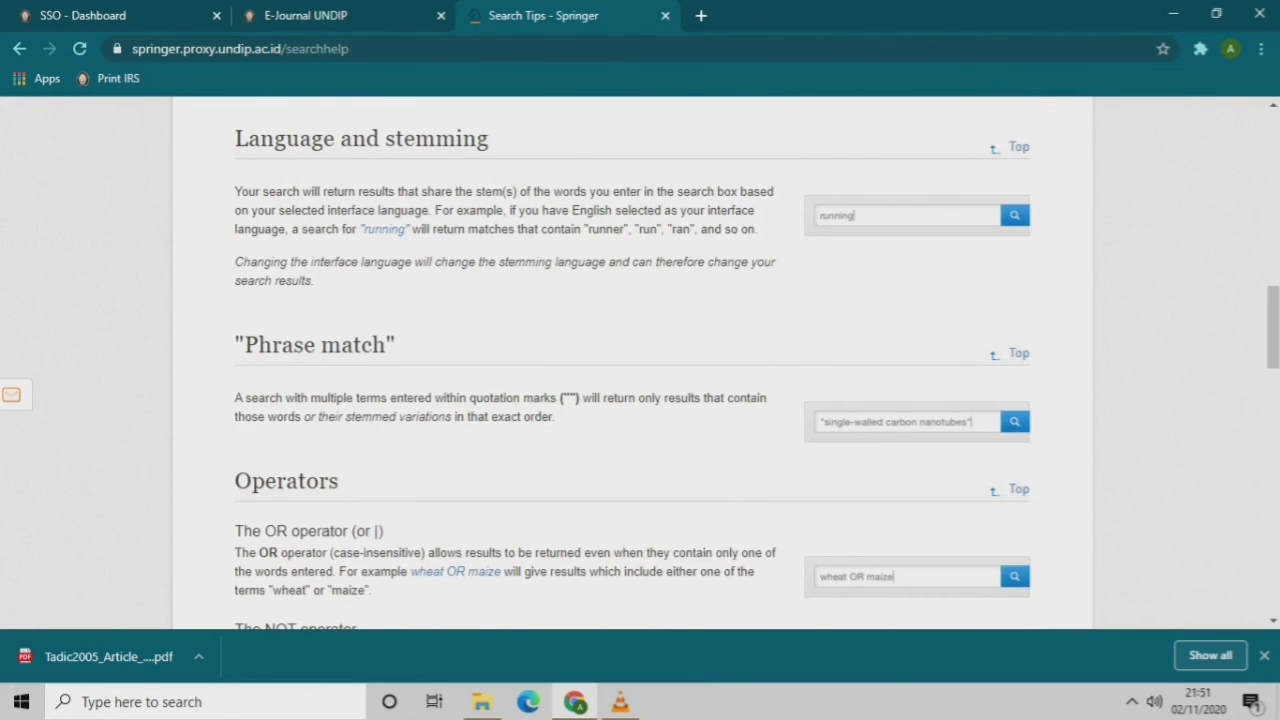
pyautogui.scroll(-2, 632, 360)
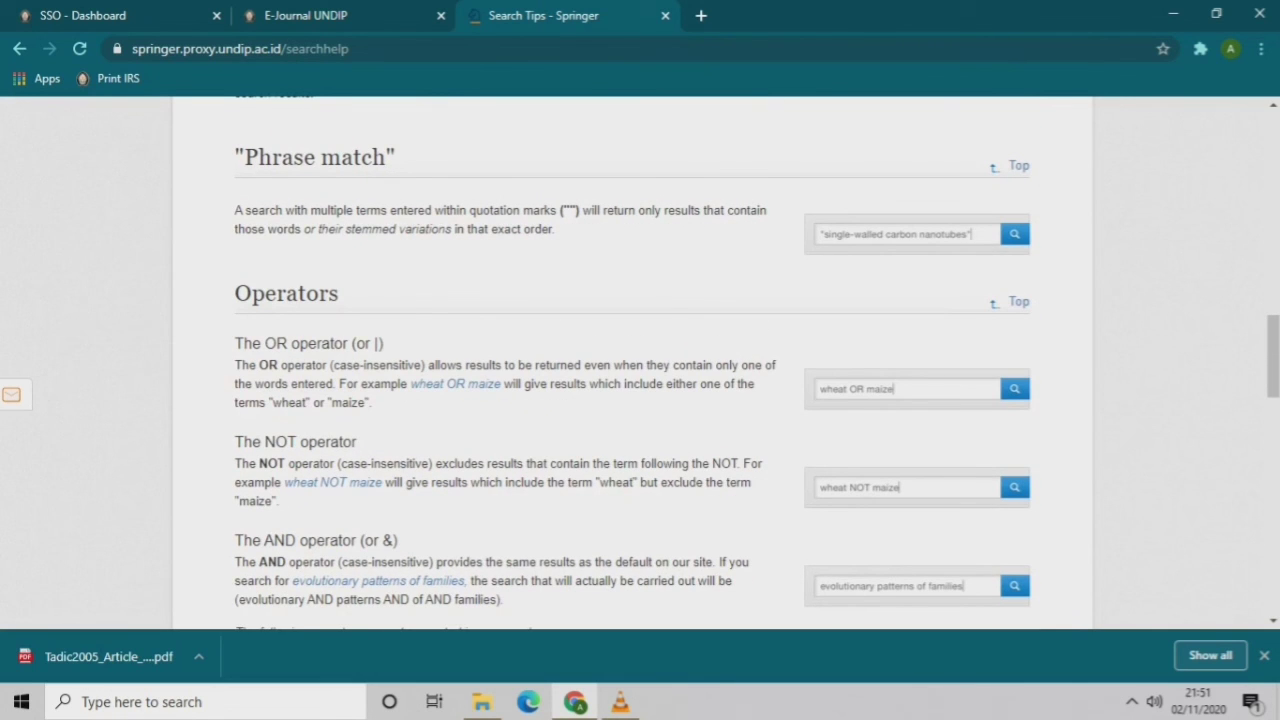
pyautogui.scroll(-2, 632, 360)
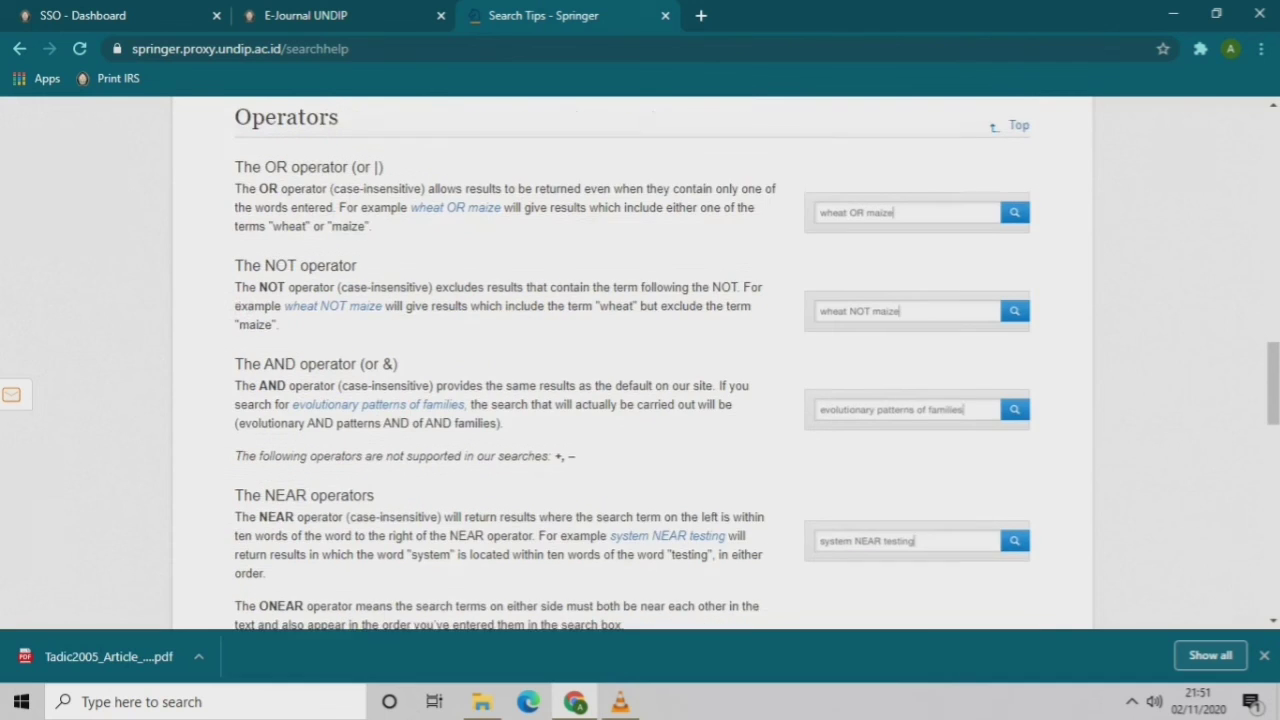